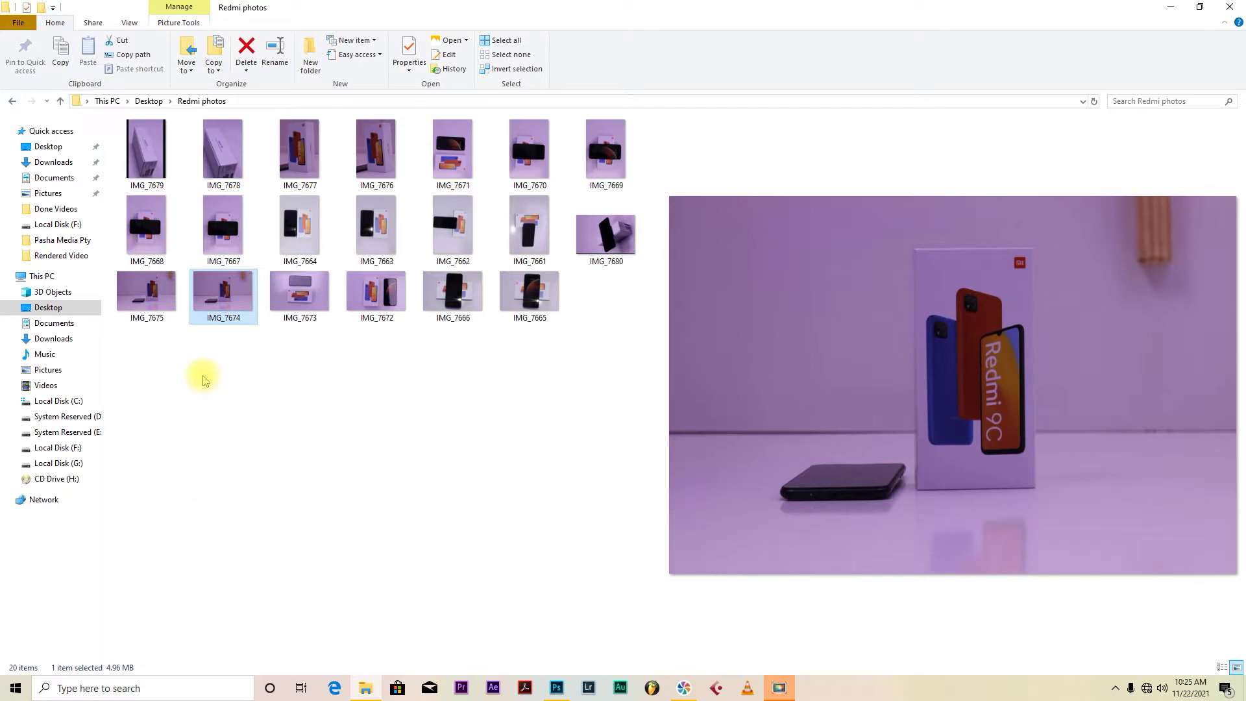
pyautogui.click(250, 376)
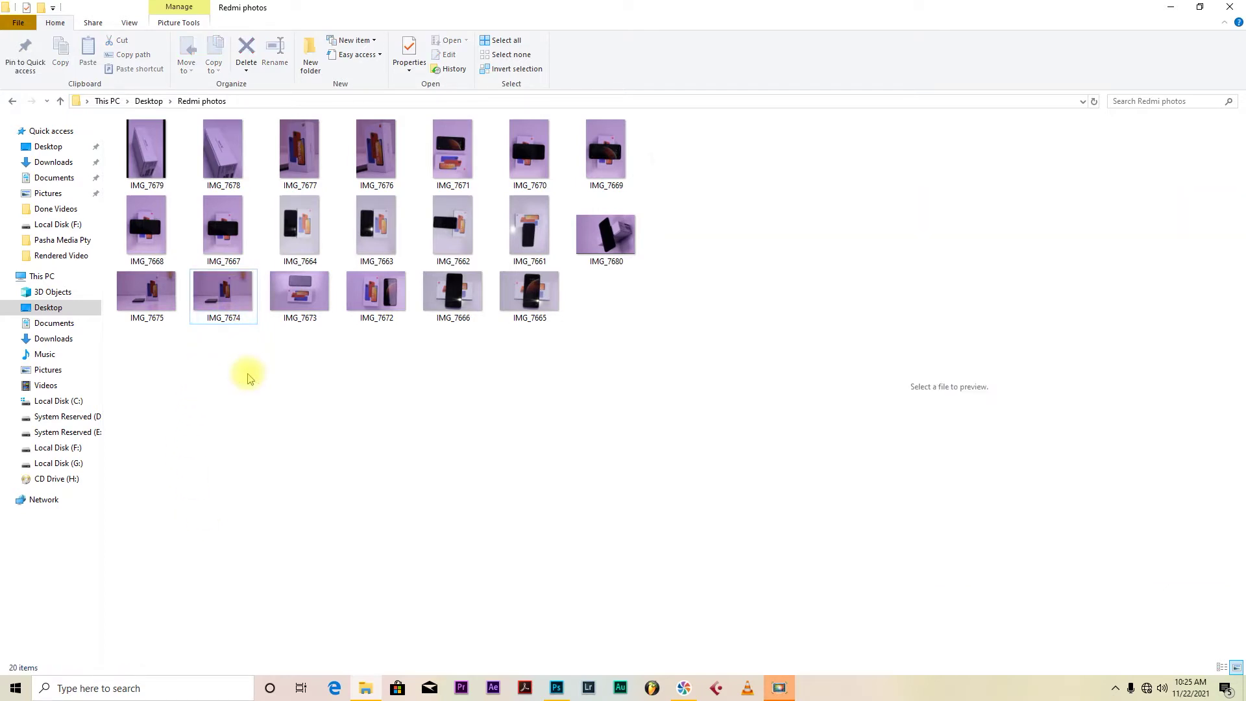
pyautogui.click(228, 304)
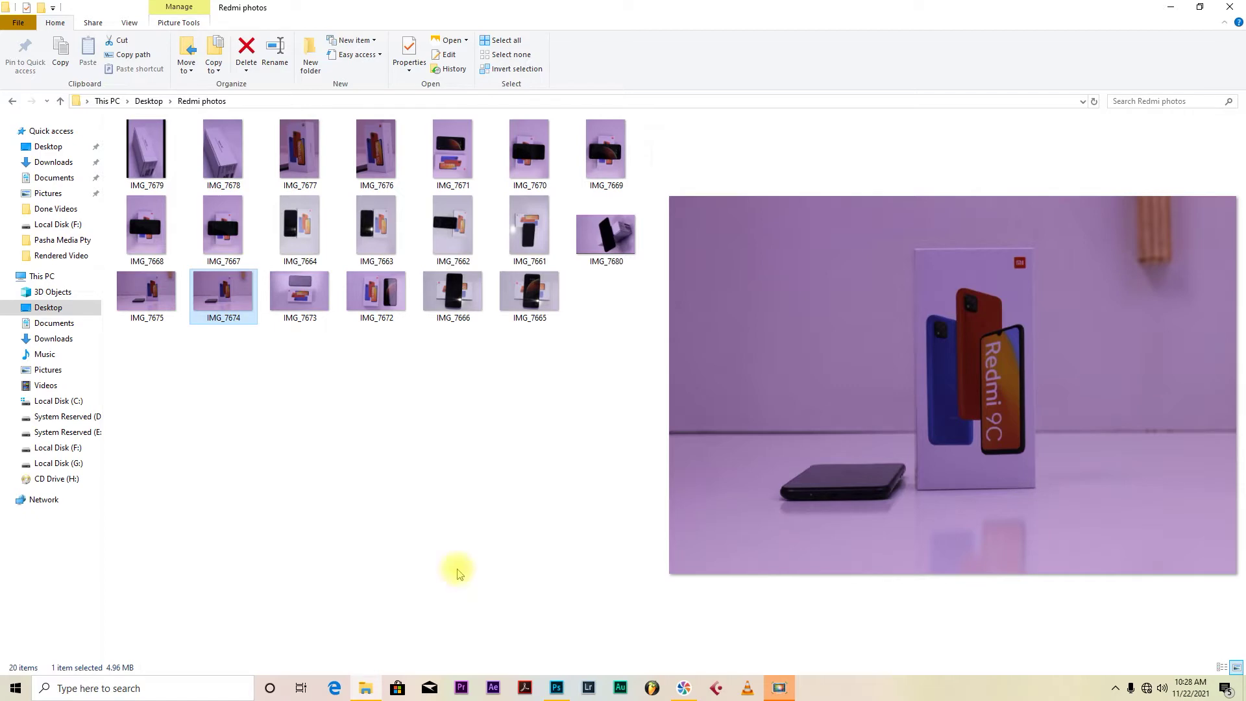
# Switch to Photoshop, show the Actions panel and expand the Default Actions set.
pyautogui.moveTo(560, 695)
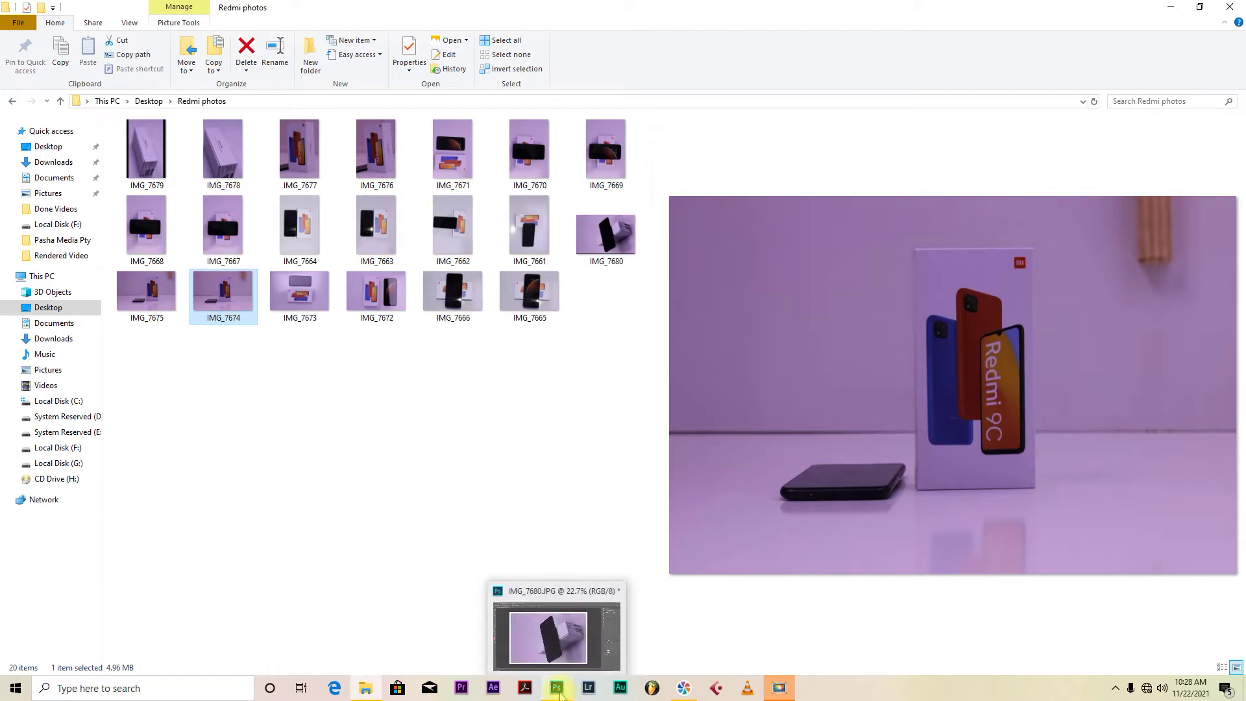
pyautogui.click(560, 695)
pyautogui.press('space')
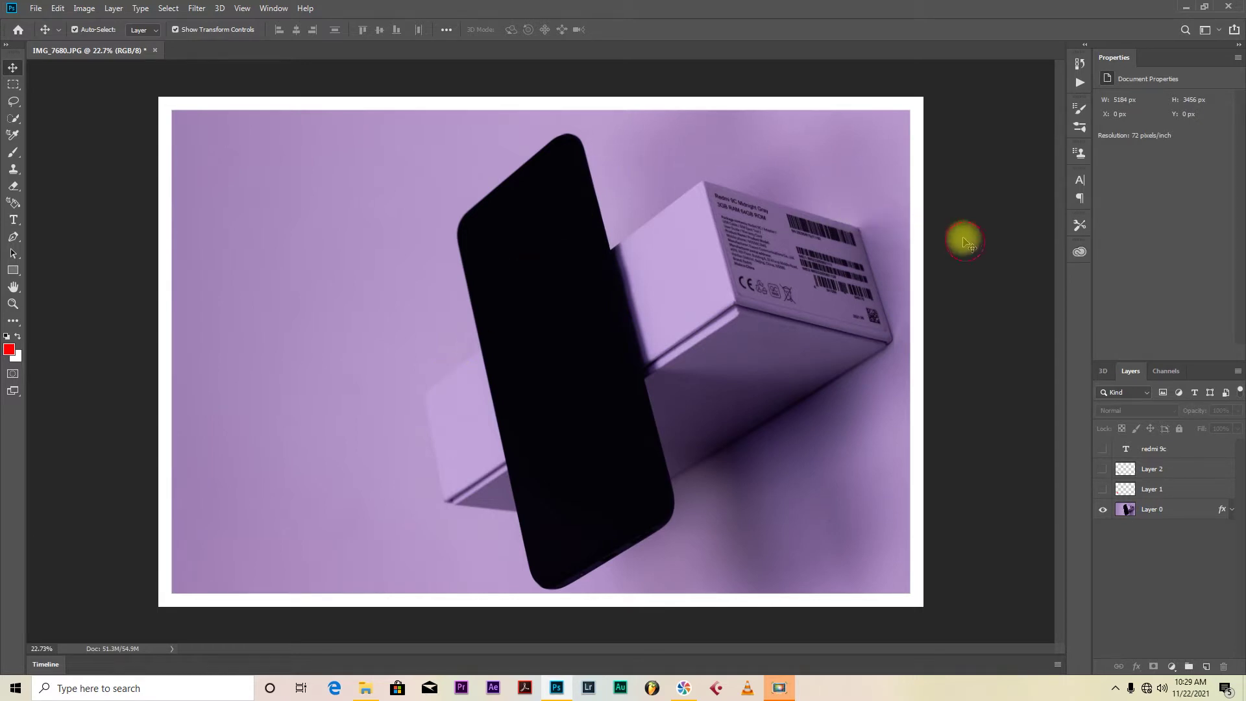
pyautogui.click(274, 9)
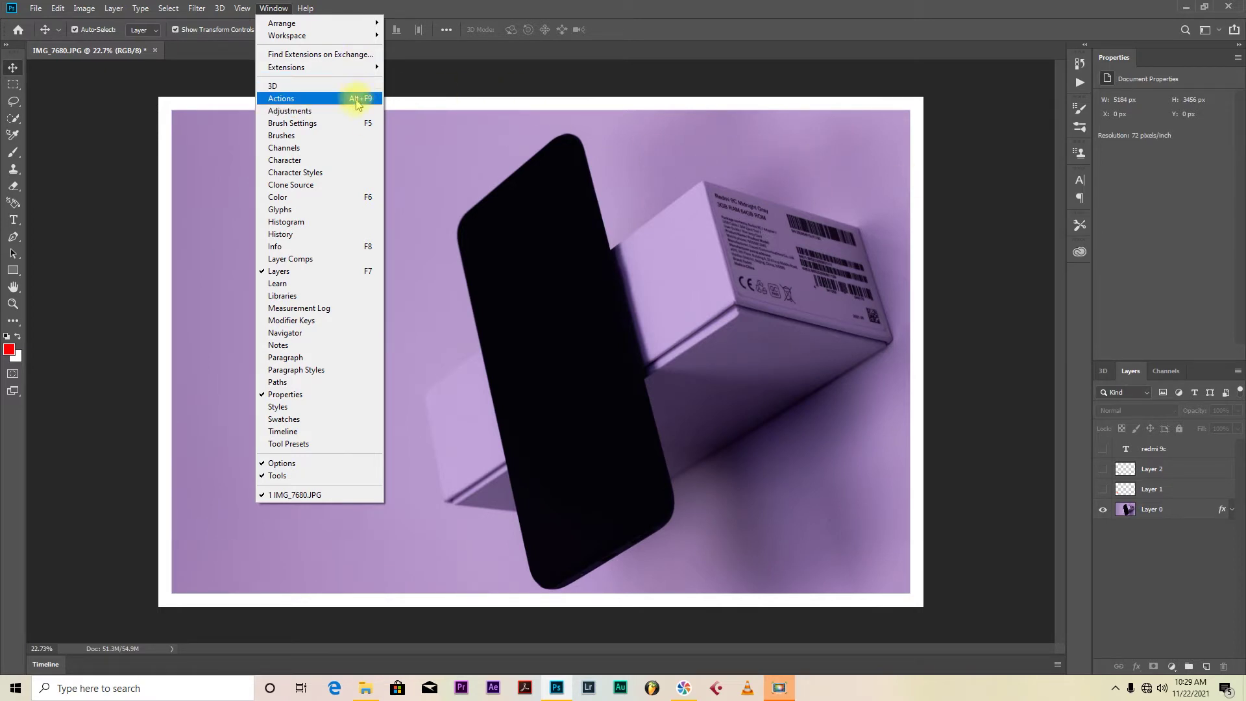
pyautogui.click(302, 101)
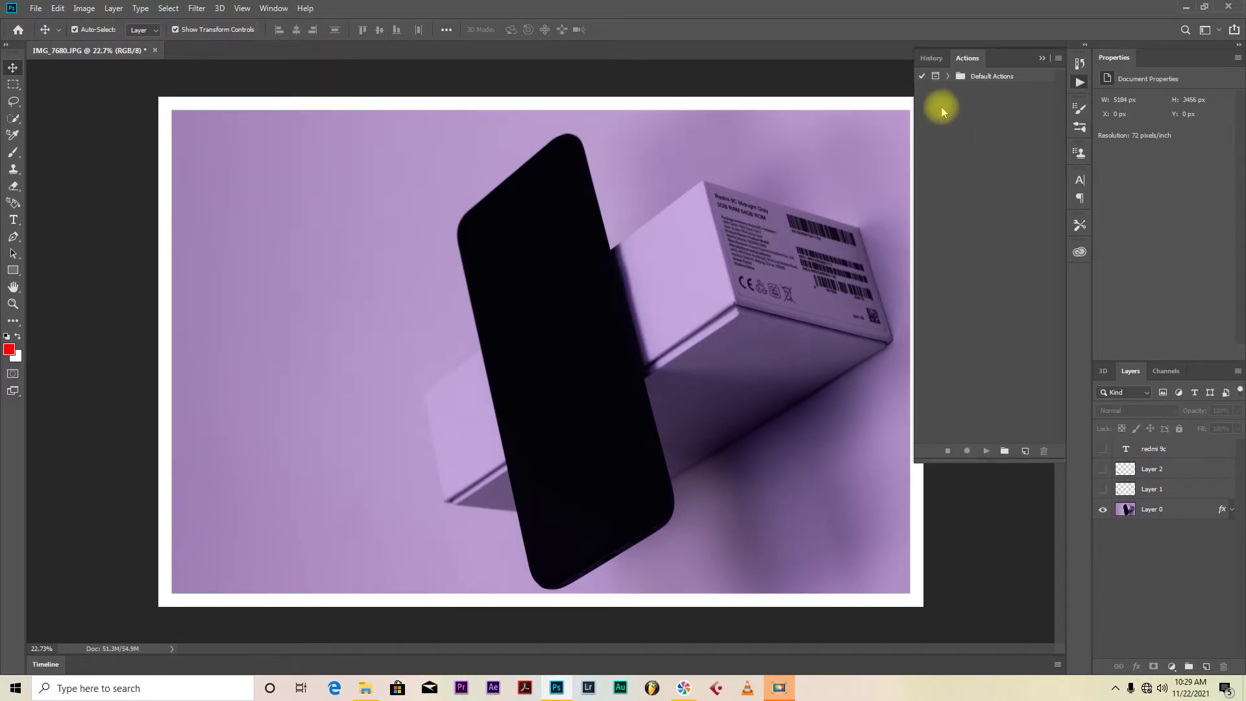
pyautogui.click(947, 76)
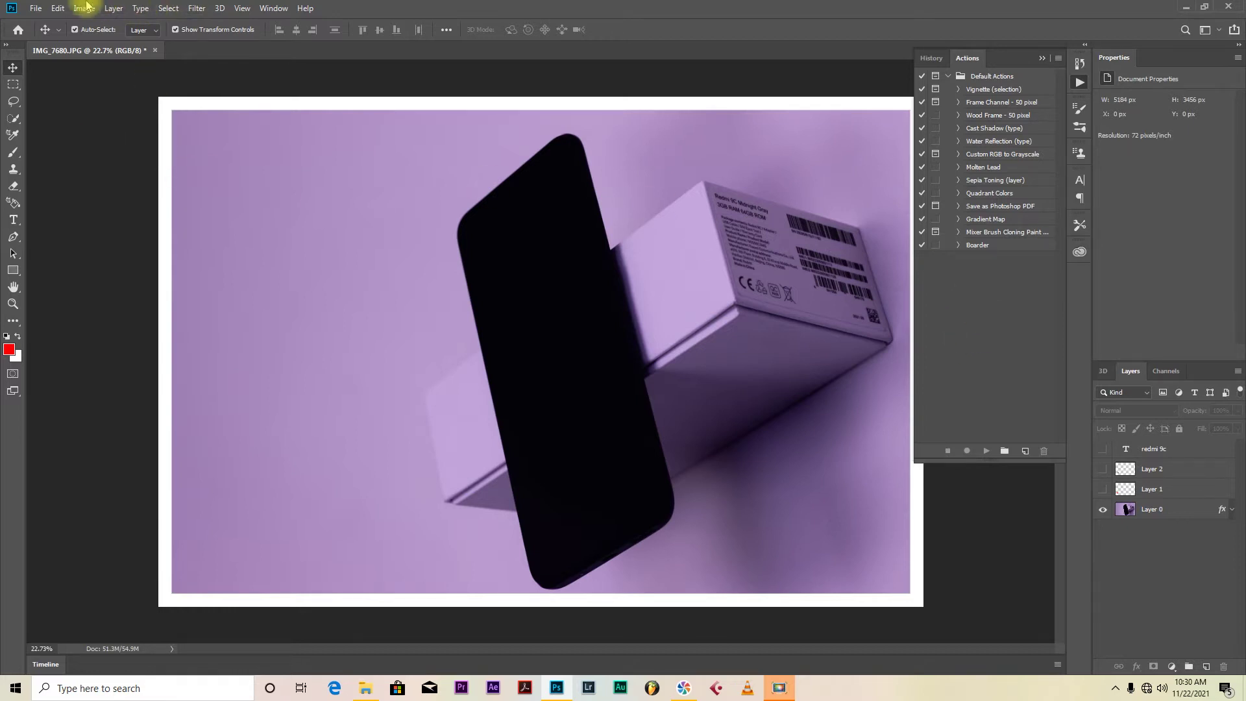
# Open the photo IMG_7669 from the Redmi photos folder on the Desktop.
pyautogui.click(36, 9)
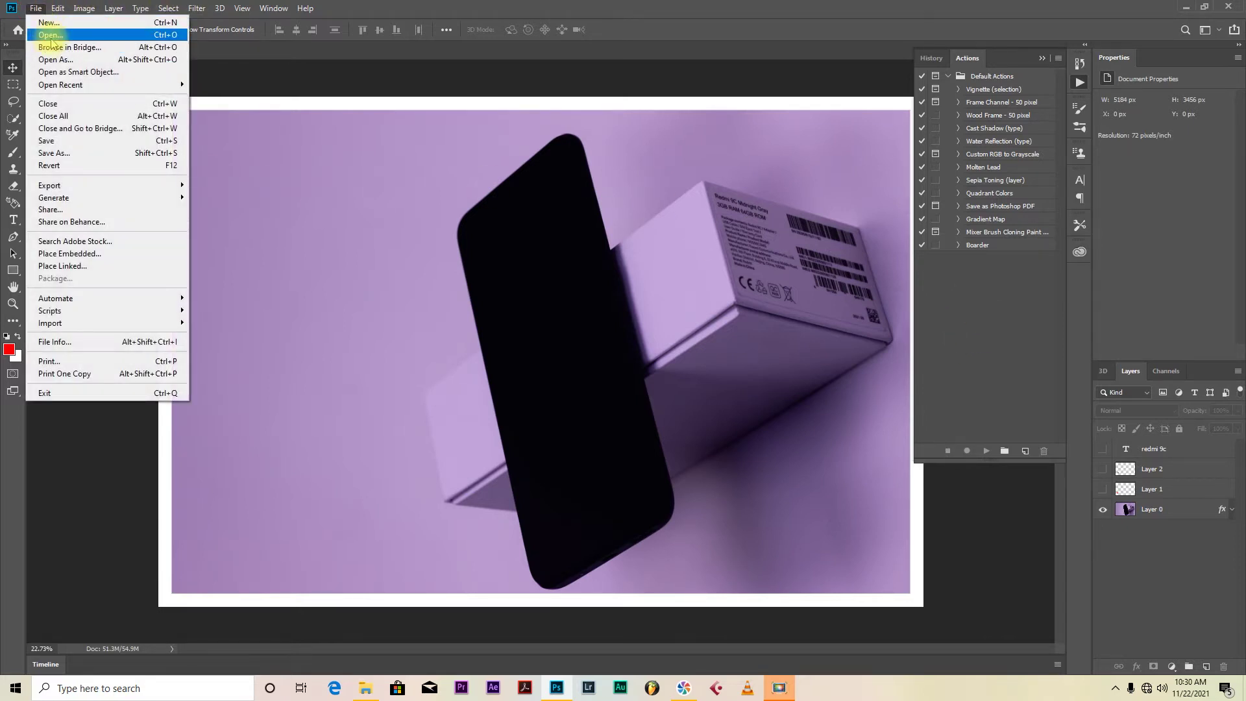
pyautogui.click(39, 30)
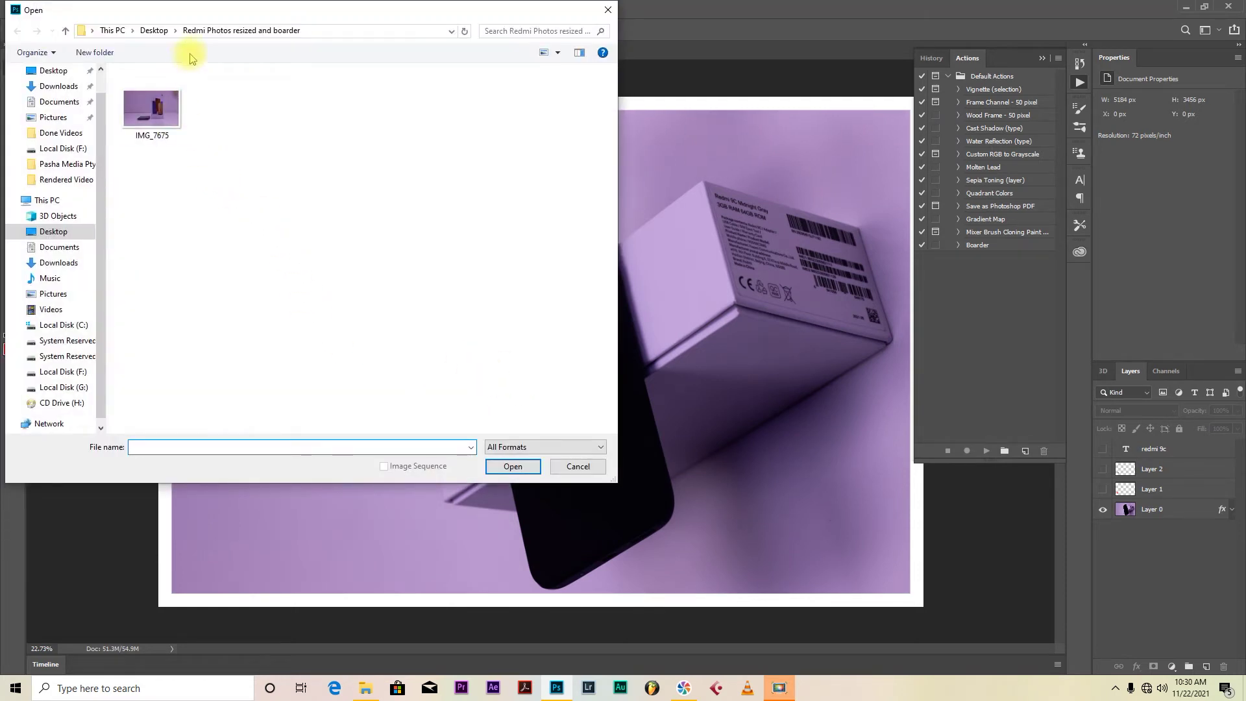
pyautogui.click(156, 31)
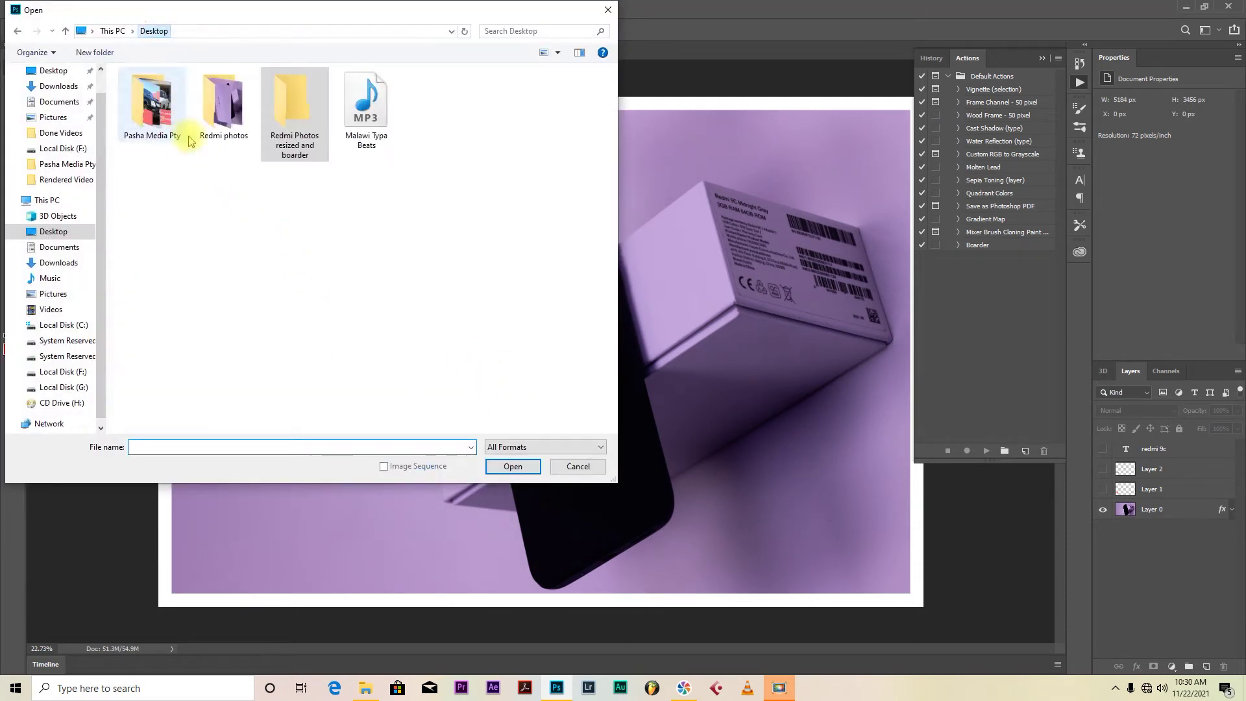
pyautogui.doubleClick(243, 125)
pyautogui.click(243, 164)
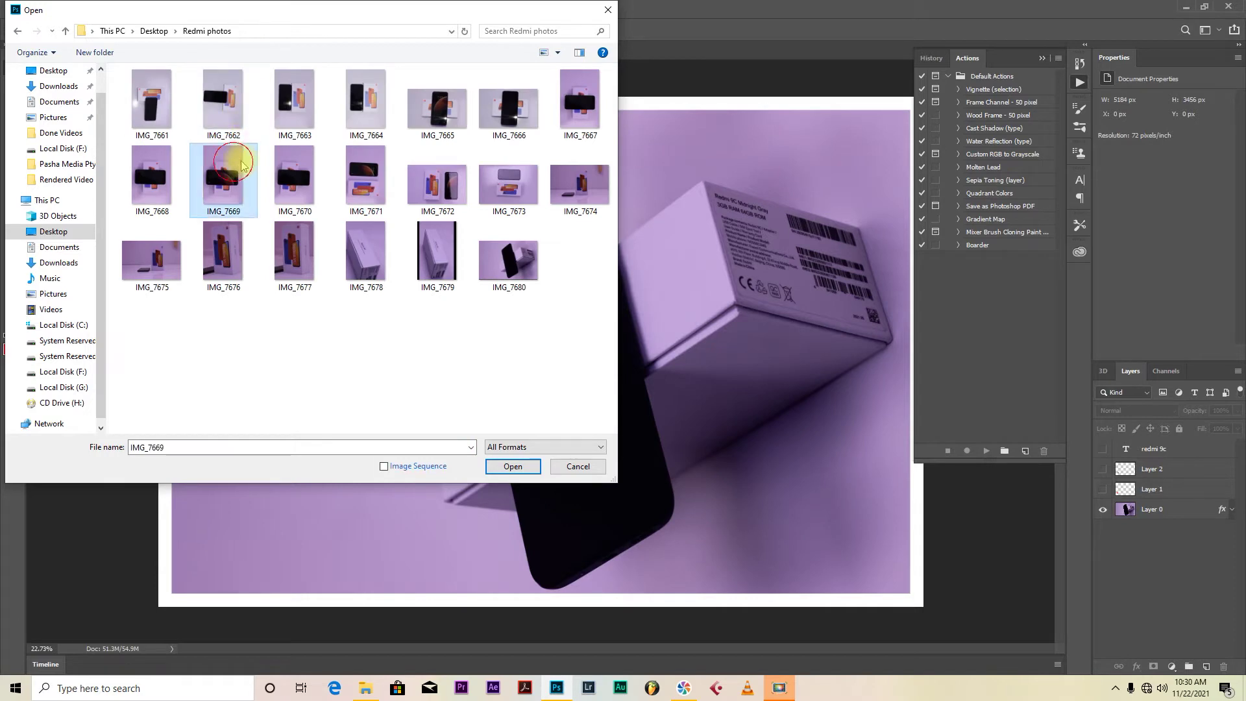
pyautogui.click(519, 466)
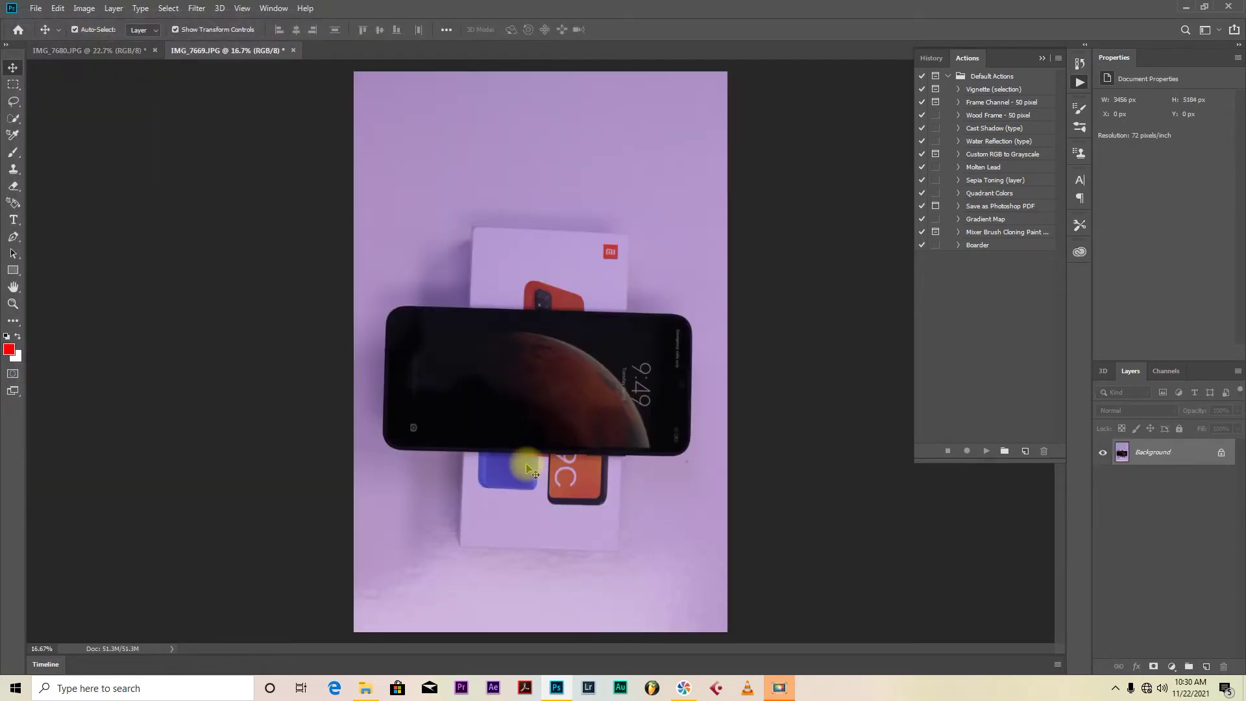
# Resize the photo with Fit Image, constrained within 1920 pixels wide and 1080 pixels high.
pyautogui.click(35, 7)
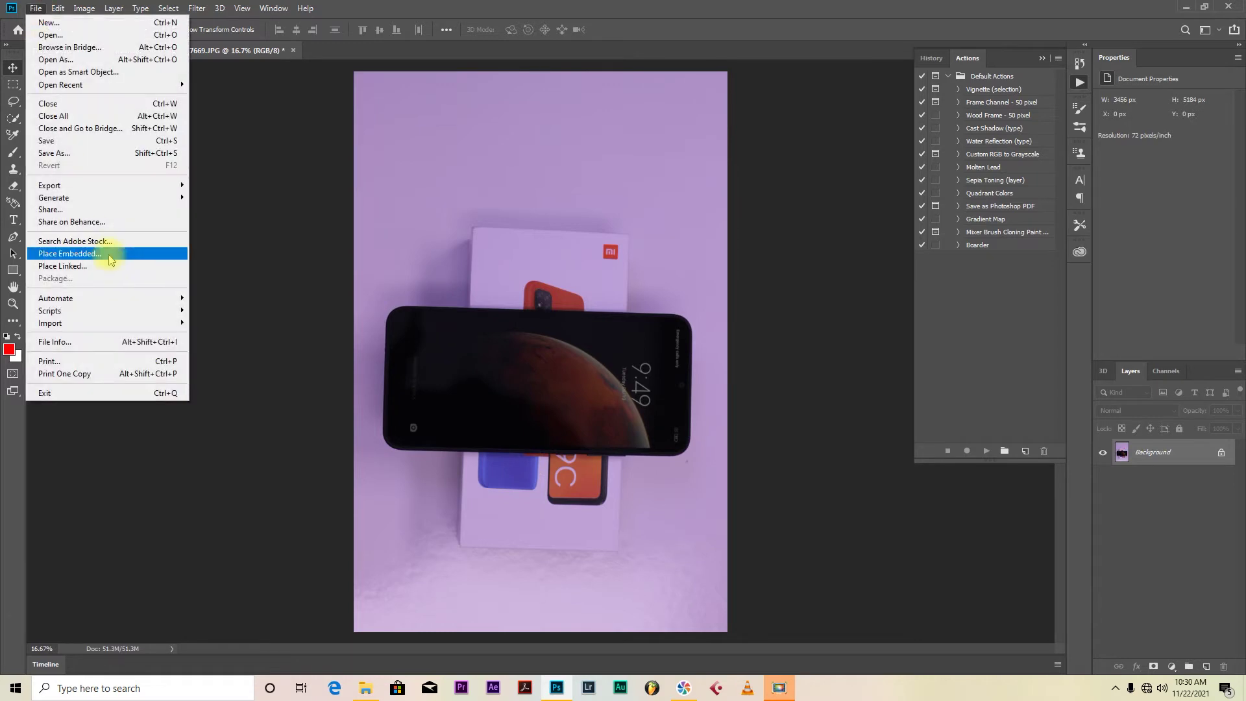
pyautogui.moveTo(148, 311)
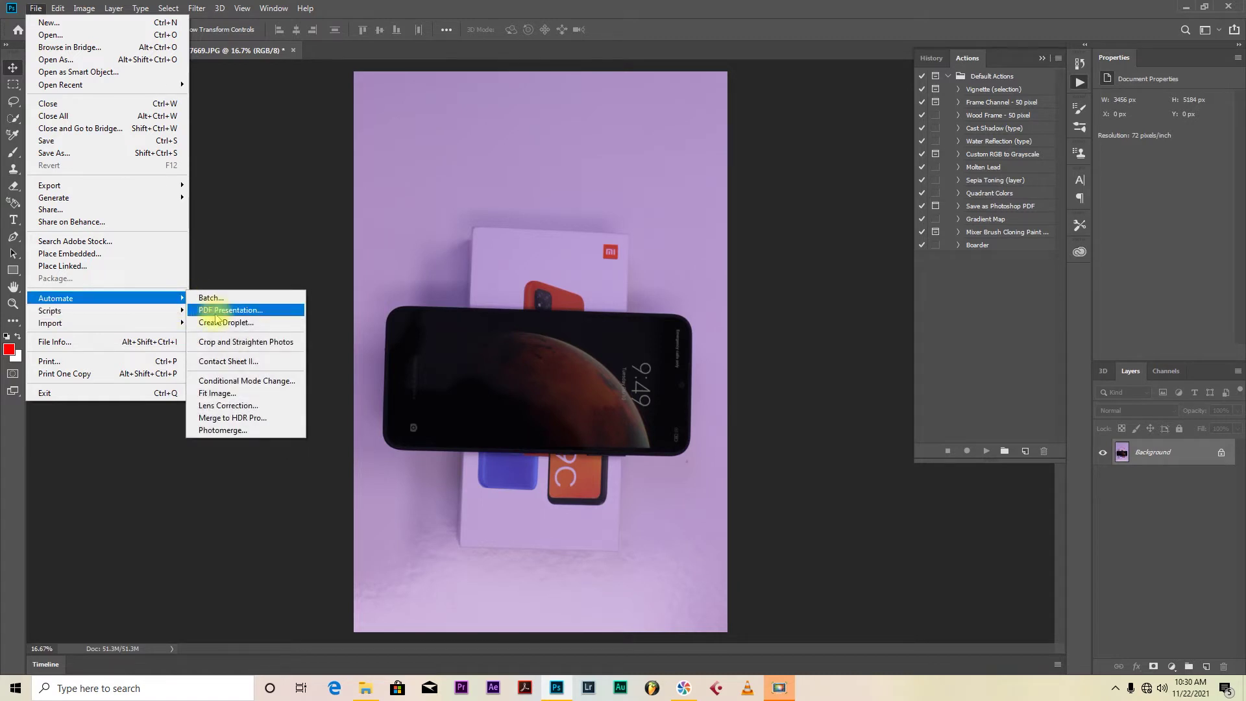
pyautogui.click(216, 393)
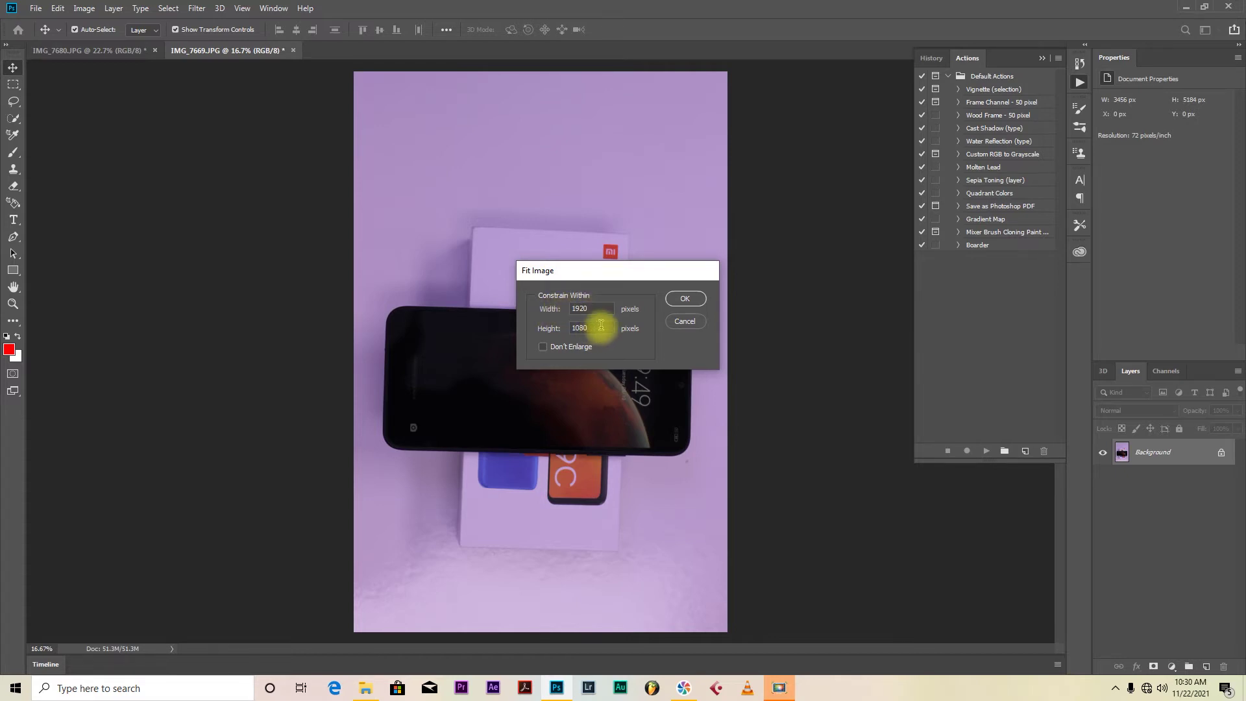
pyautogui.click(685, 299)
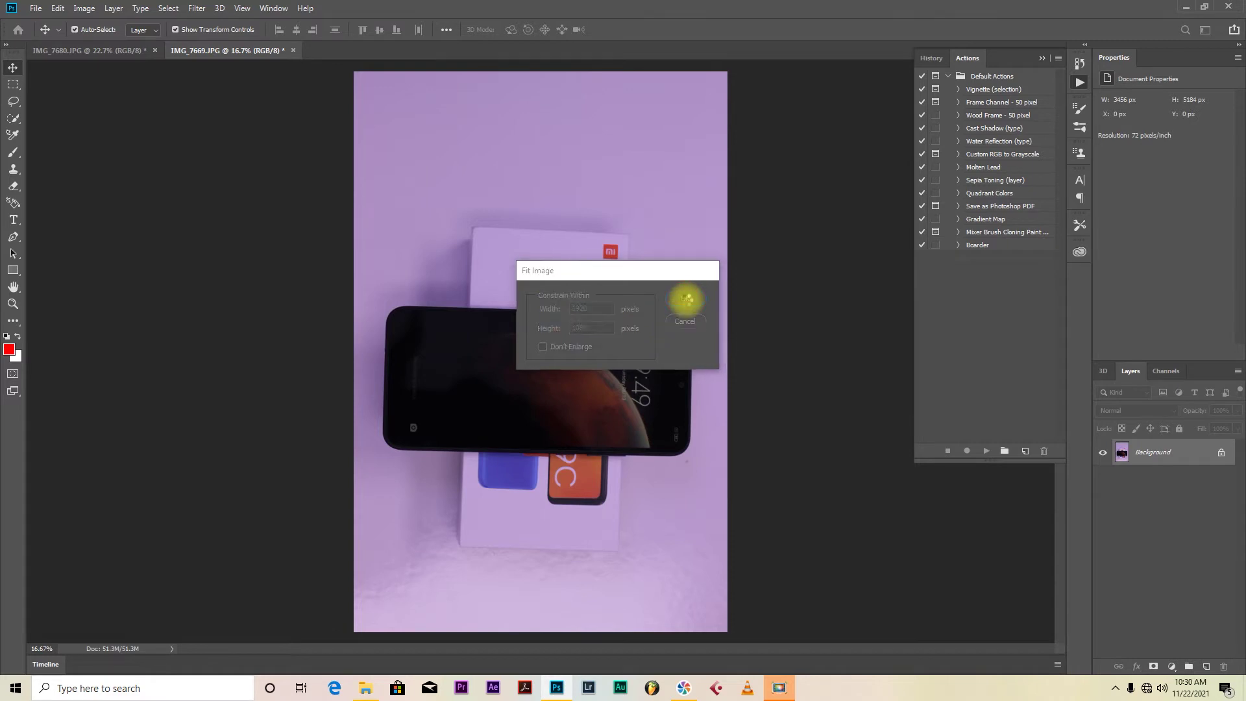
pyautogui.click(13, 303)
pyautogui.click(542, 348)
pyautogui.click(544, 348)
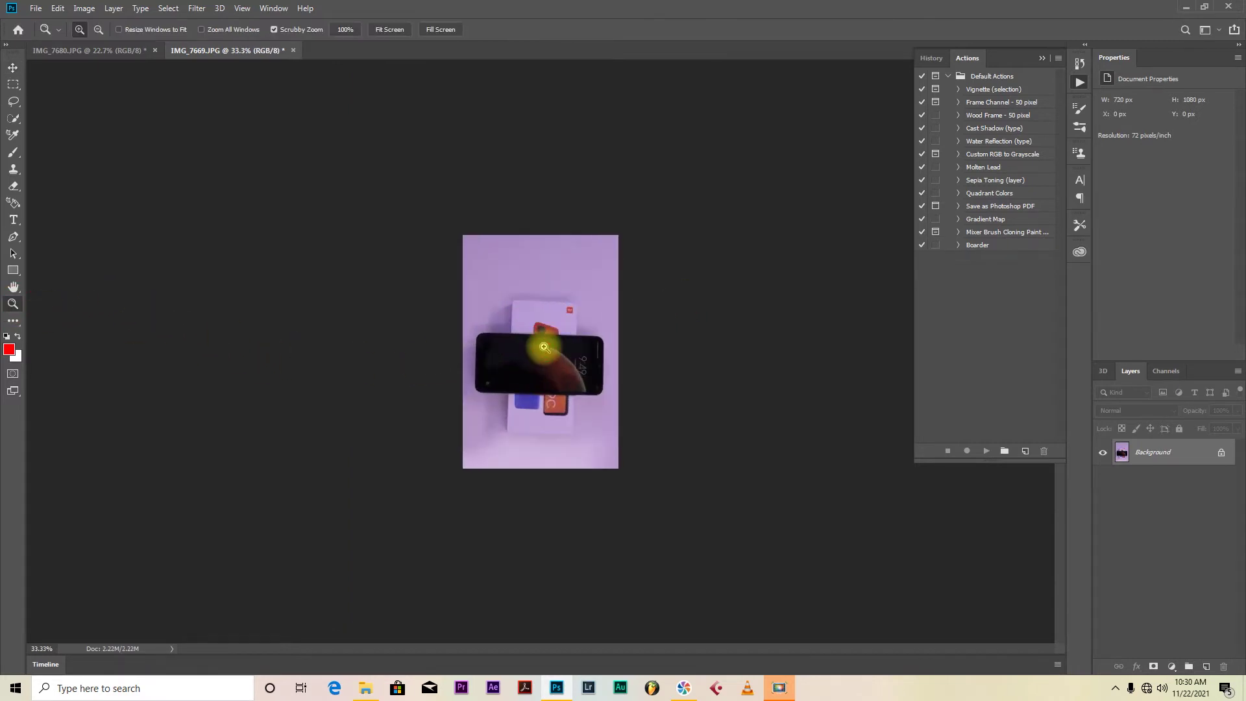
pyautogui.click(546, 347)
pyautogui.click(547, 348)
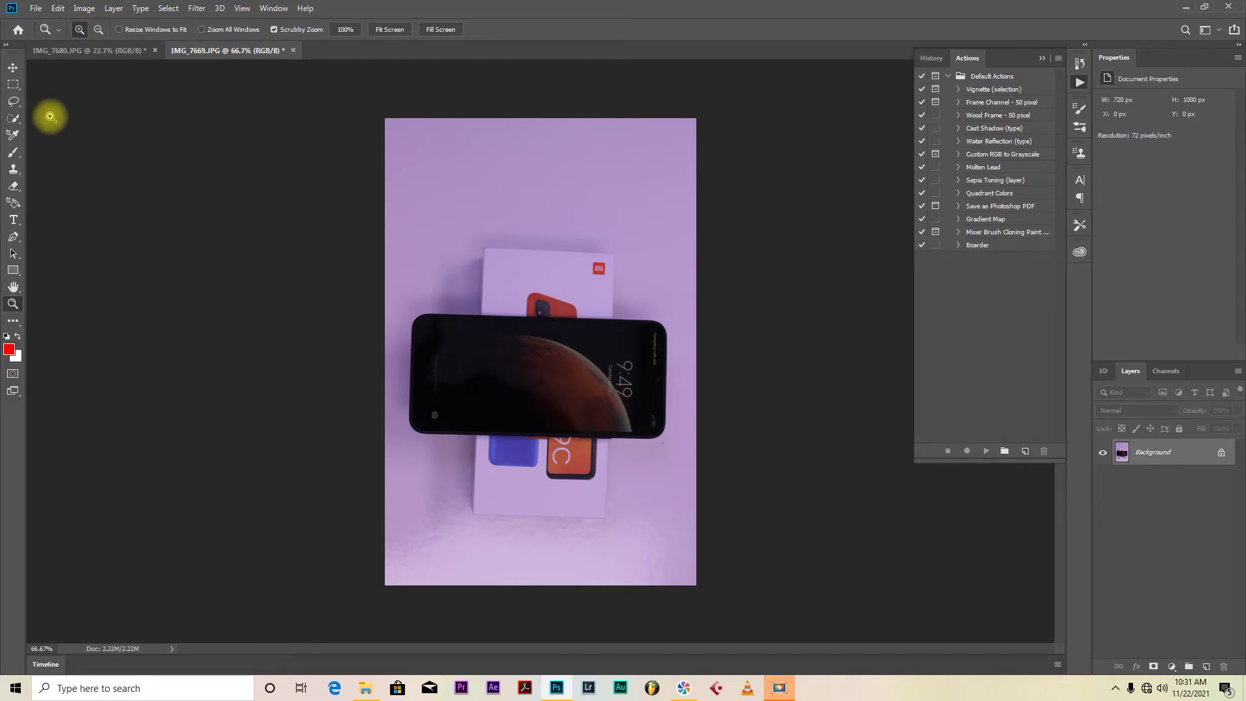
# Save the resized photo as a JPEG named IMG_7669 to the Desktop folder "Redmi Photos resized and boarder", without replacing the original.
pyautogui.click(36, 8)
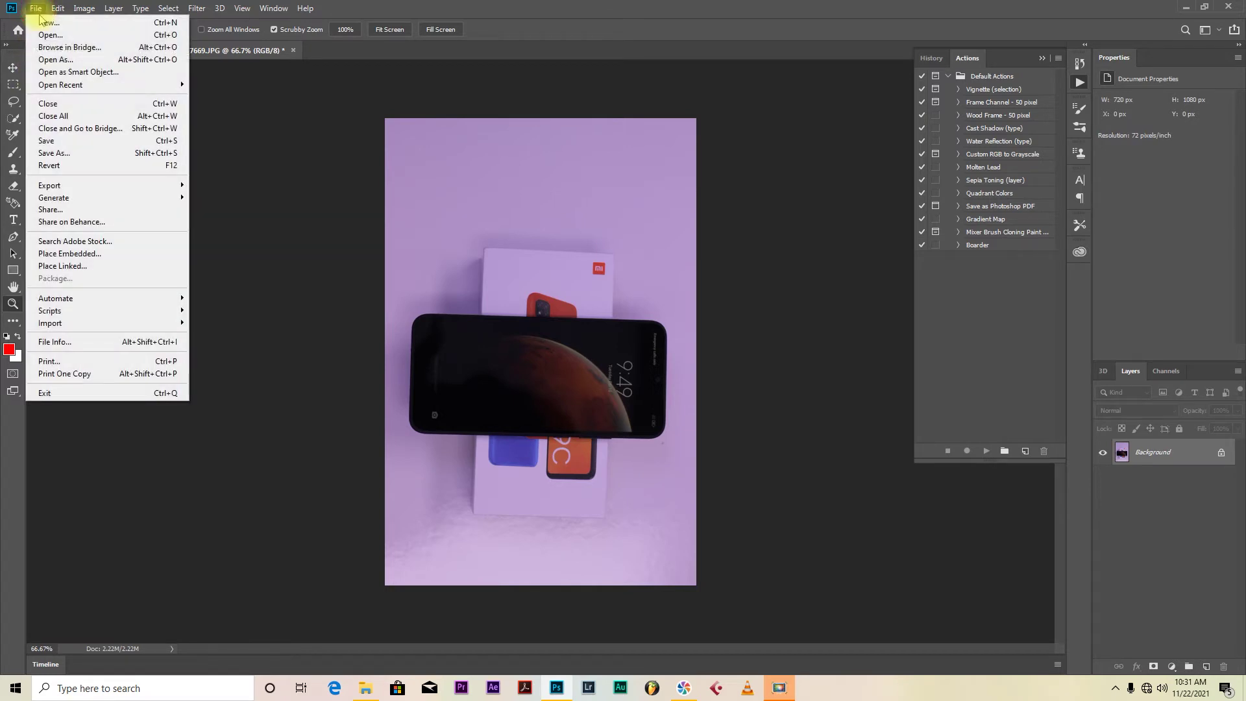
pyautogui.click(73, 155)
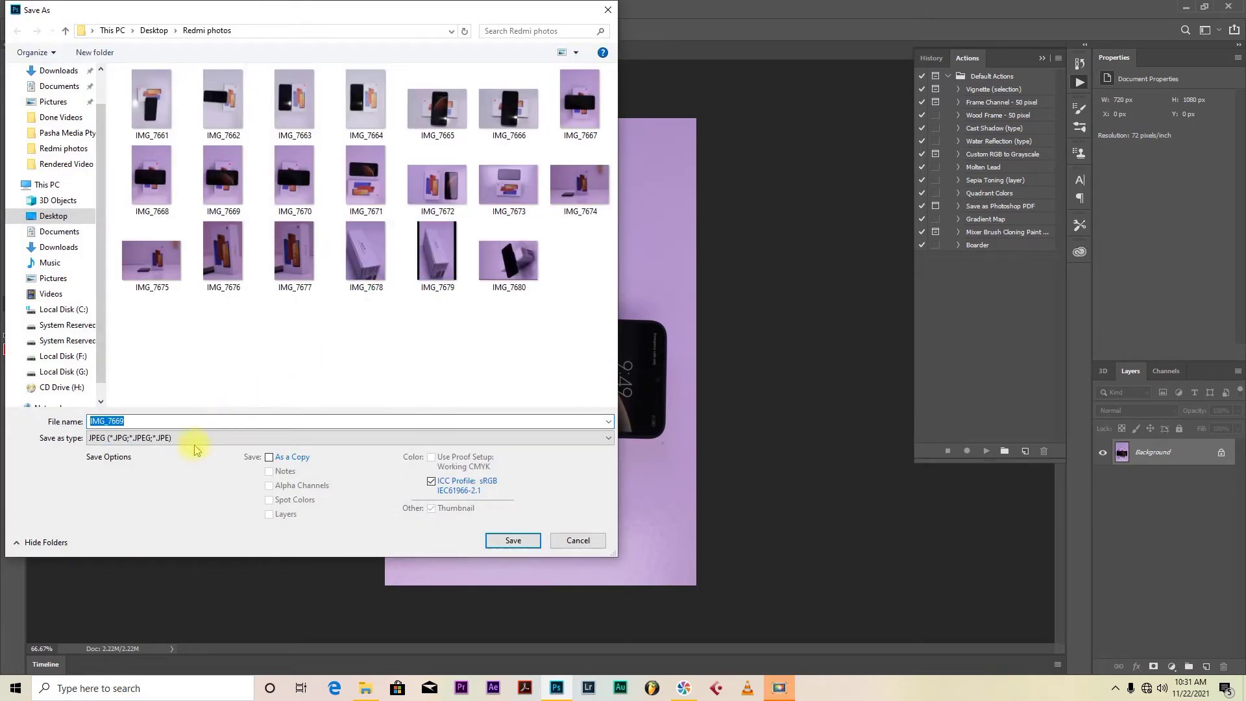
pyautogui.click(194, 438)
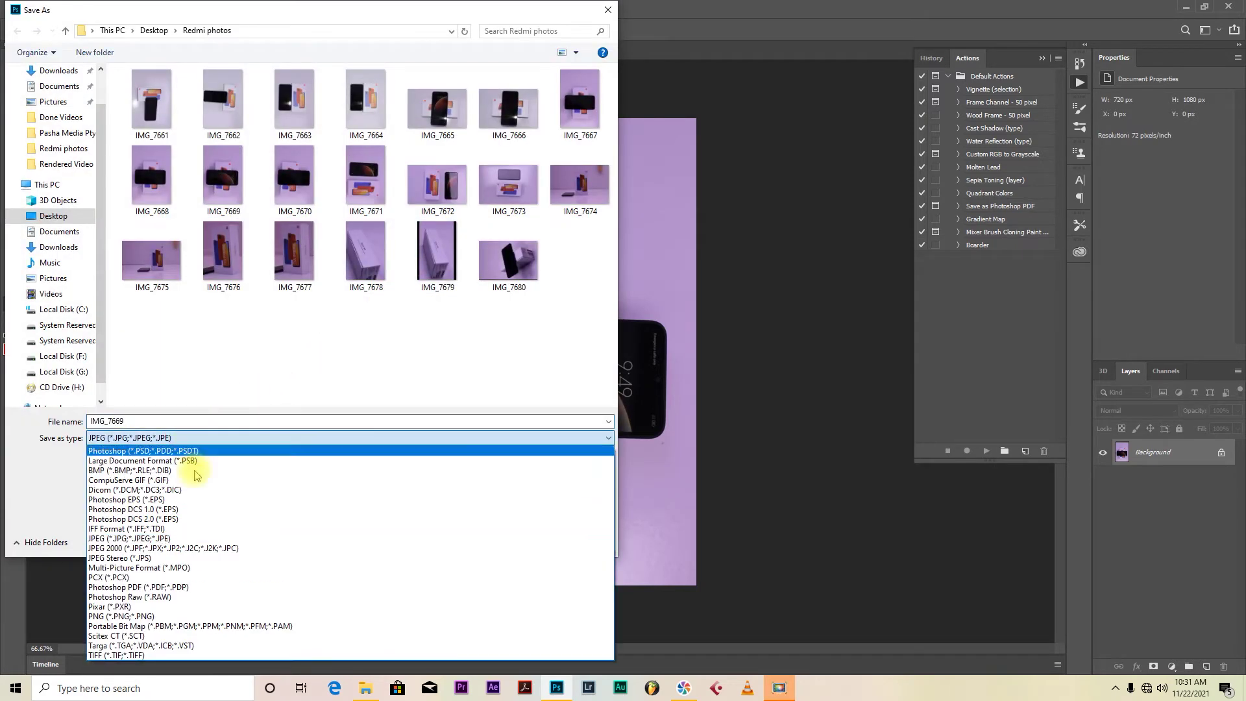
pyautogui.click(181, 538)
pyautogui.click(520, 541)
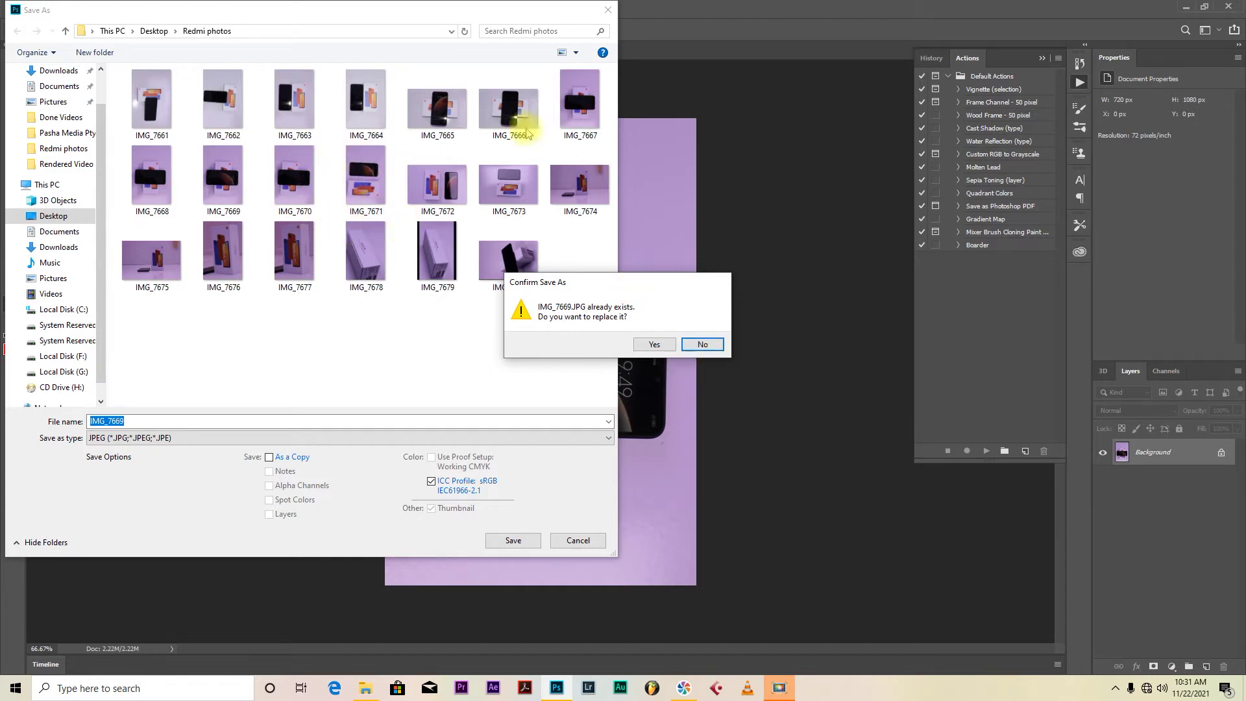
pyautogui.click(711, 350)
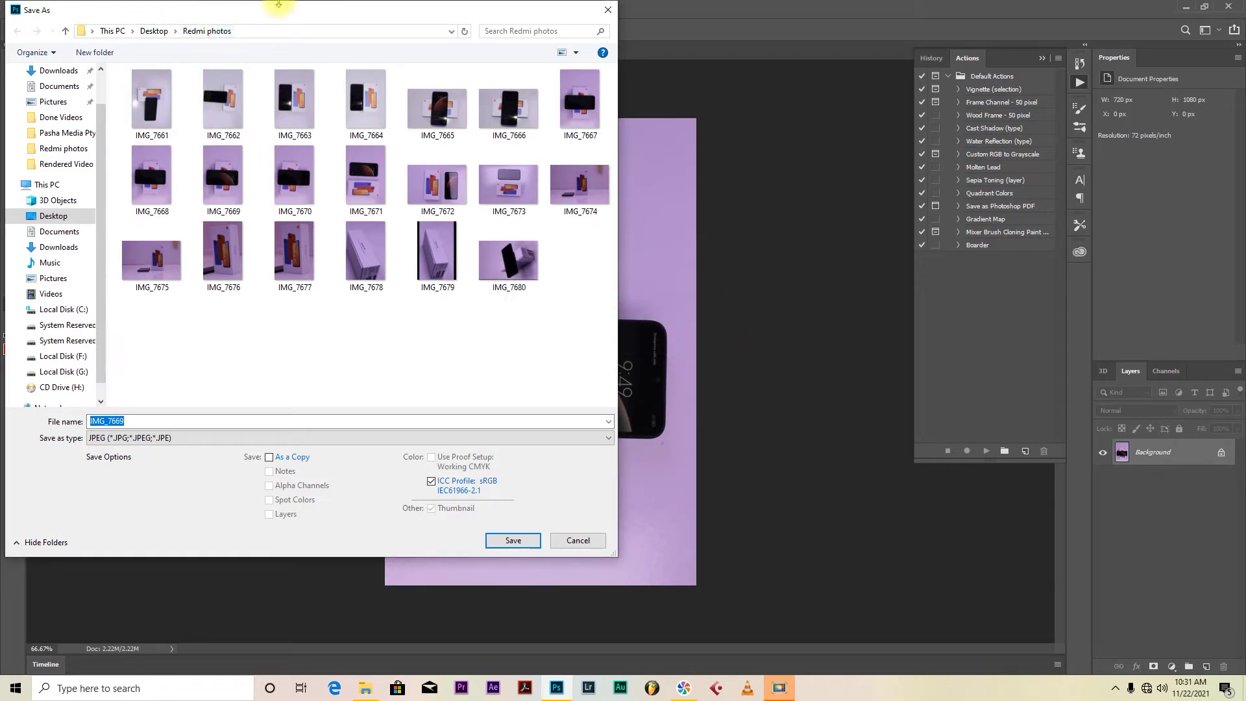
pyautogui.click(153, 31)
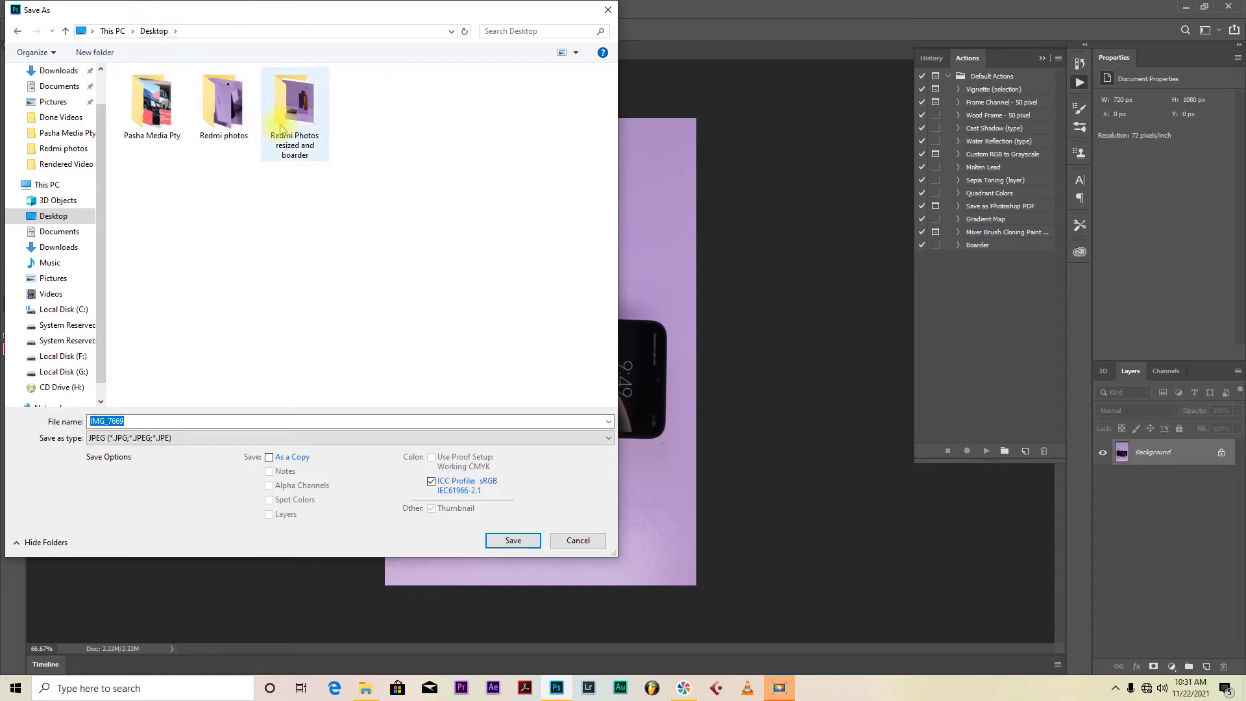
pyautogui.doubleClick(295, 130)
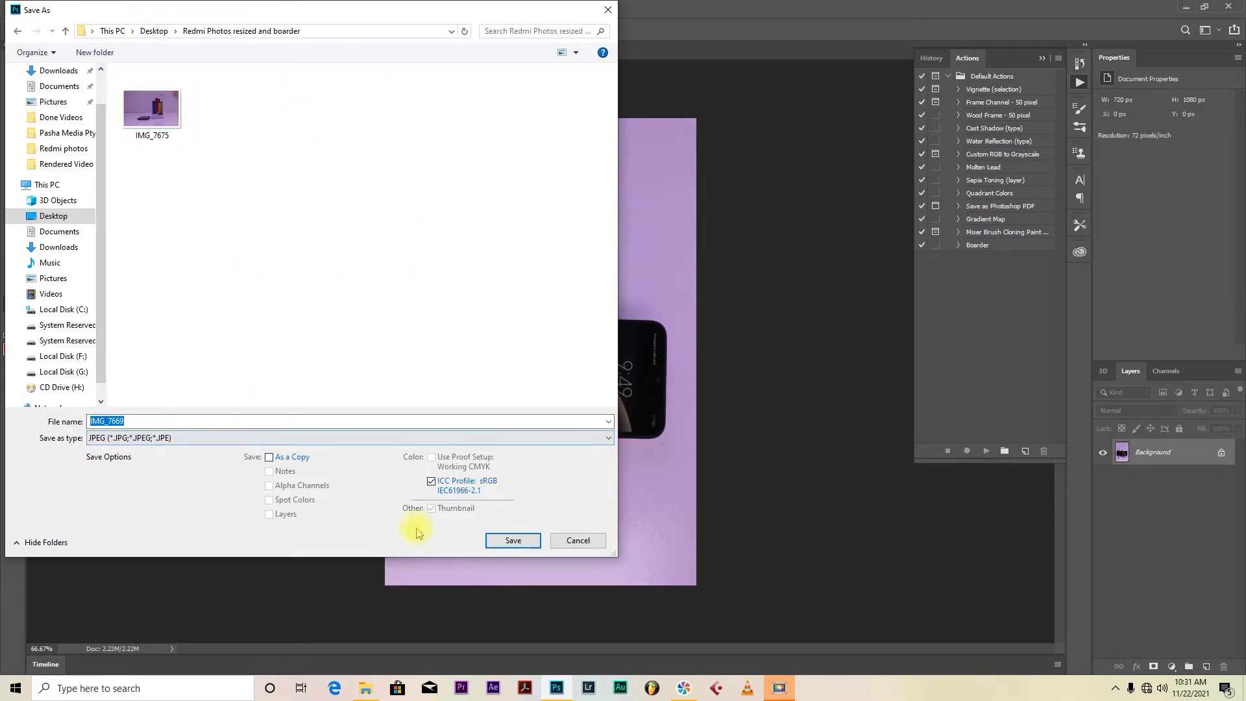
pyautogui.click(513, 539)
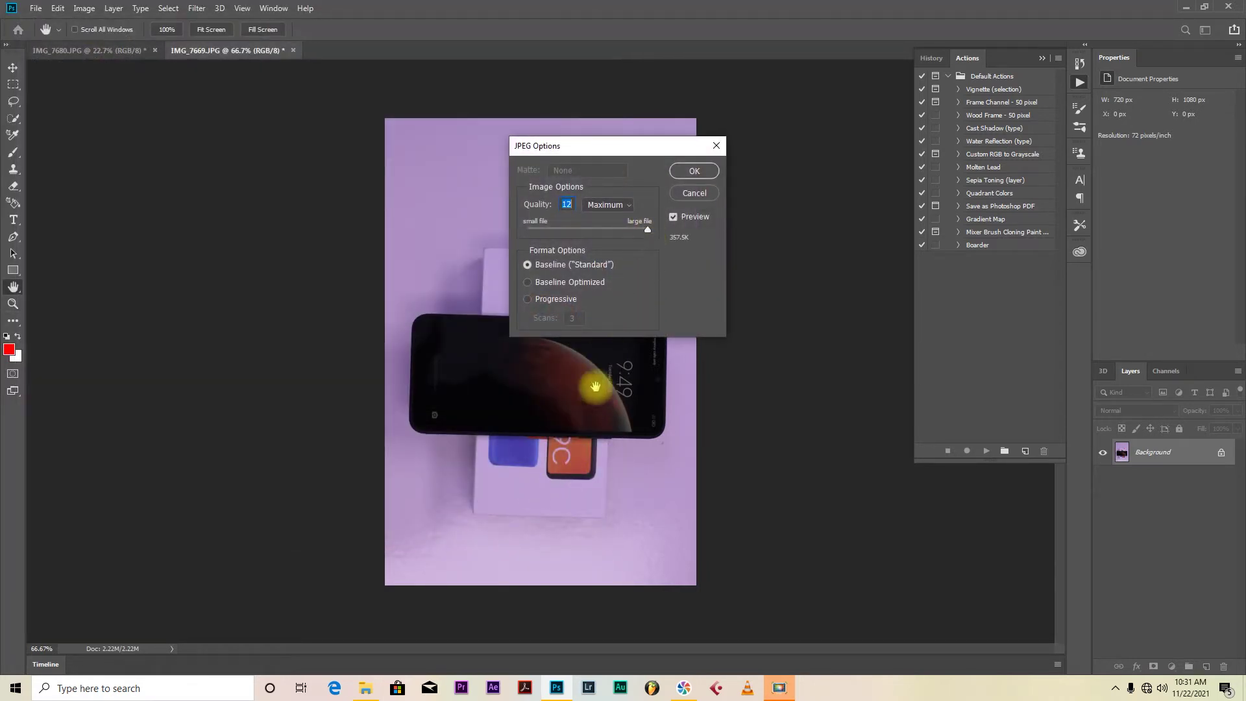
# Switch to File Explorer and examine the file sizes of the original photos IMG_7665, IMG_7667, IMG_7668 and IMG_7669.
pyautogui.click(363, 689)
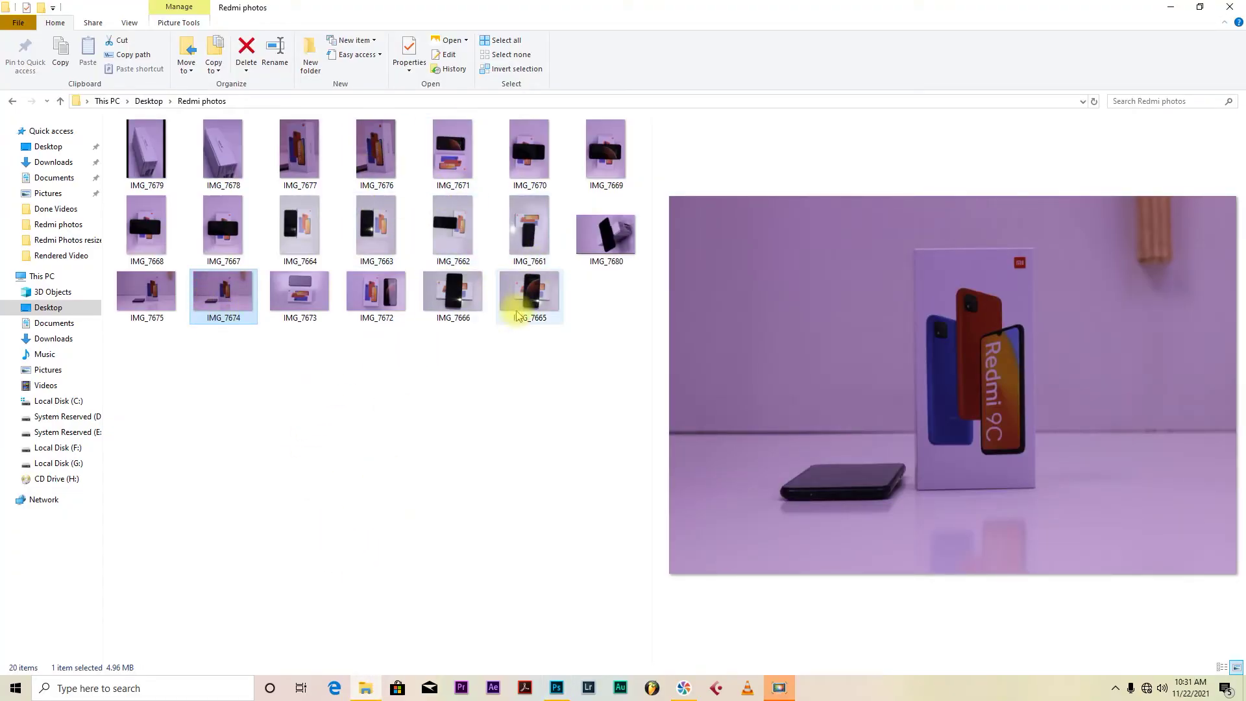
pyautogui.click(522, 295)
pyautogui.moveTo(614, 8); pyautogui.dragTo(930, 84)
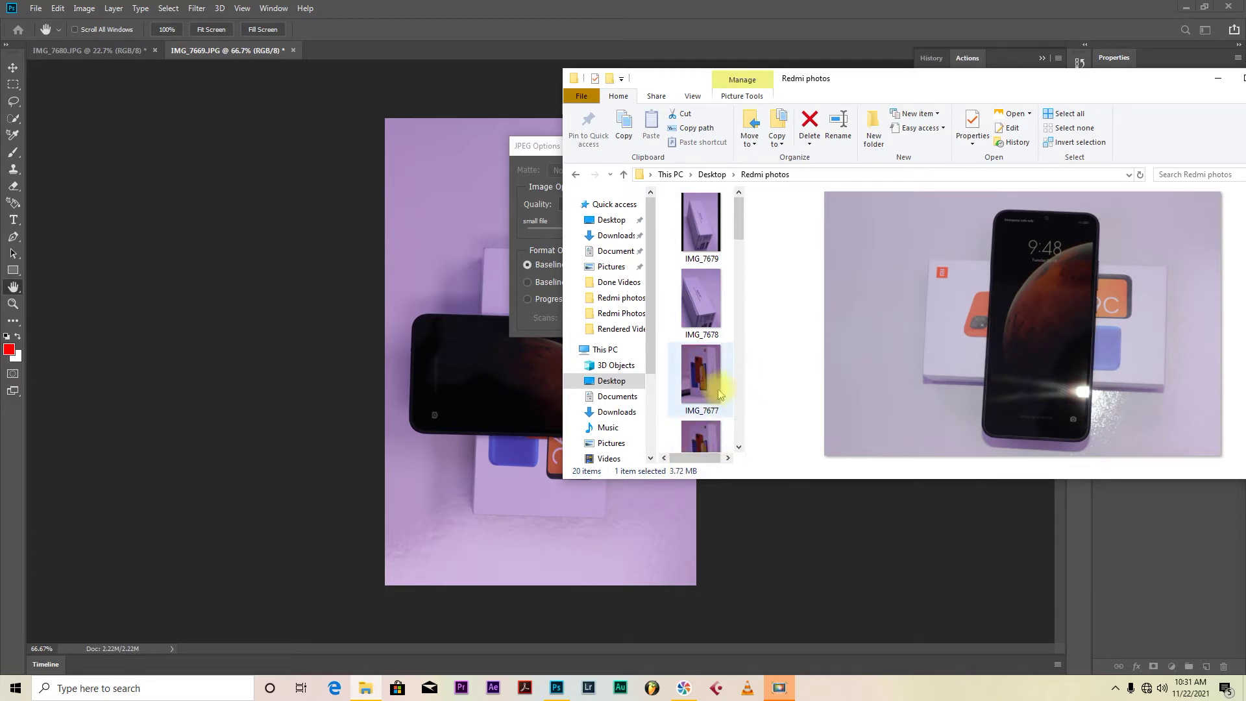
pyautogui.moveTo(738, 231); pyautogui.dragTo(738, 310)
pyautogui.click(703, 353)
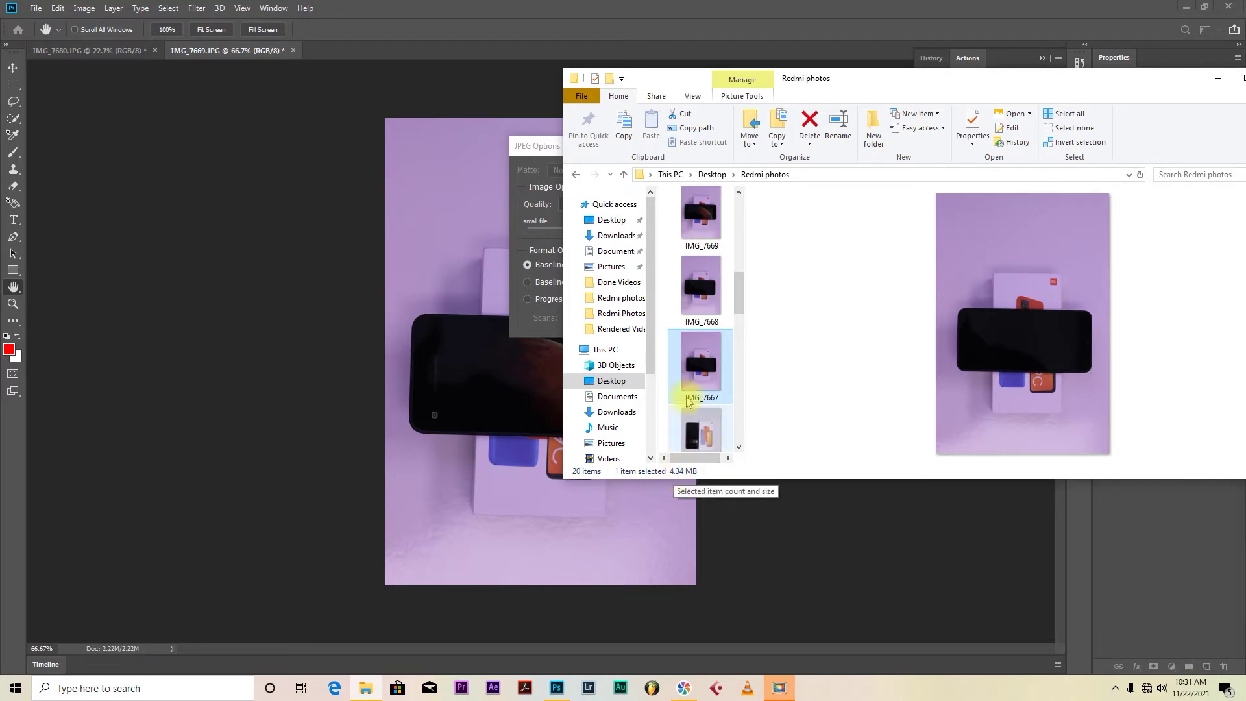
pyautogui.click(698, 290)
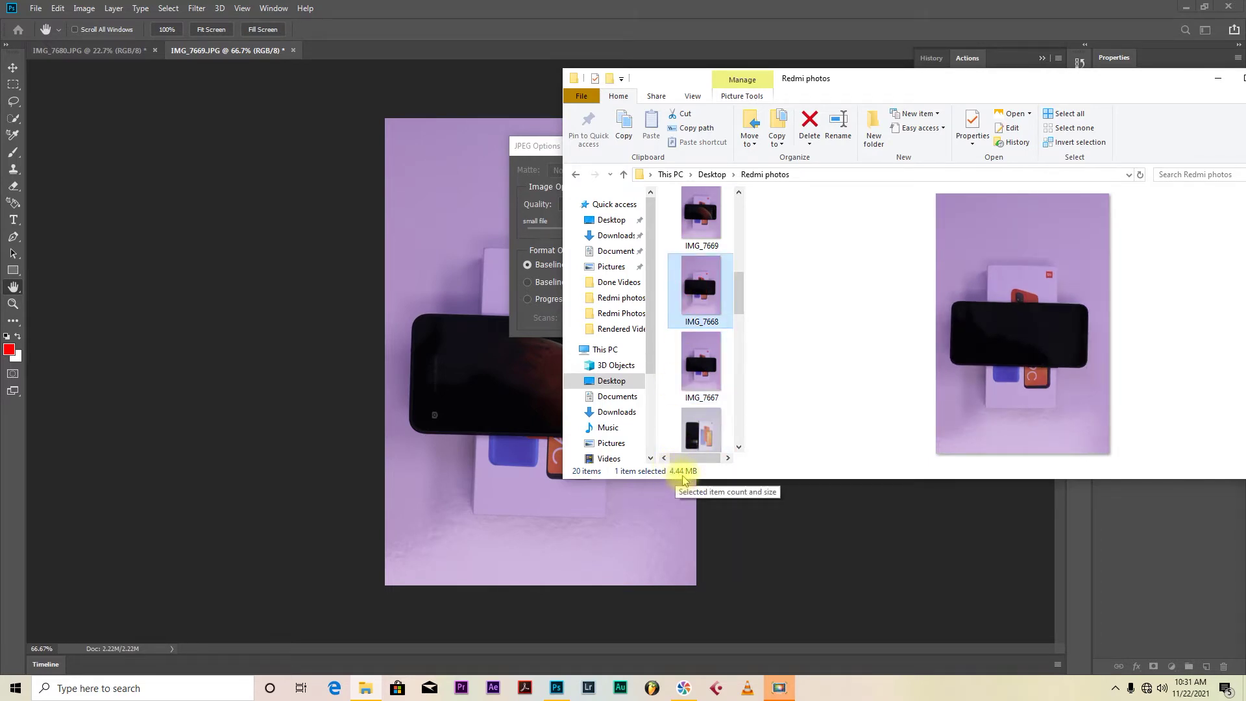
pyautogui.click(714, 224)
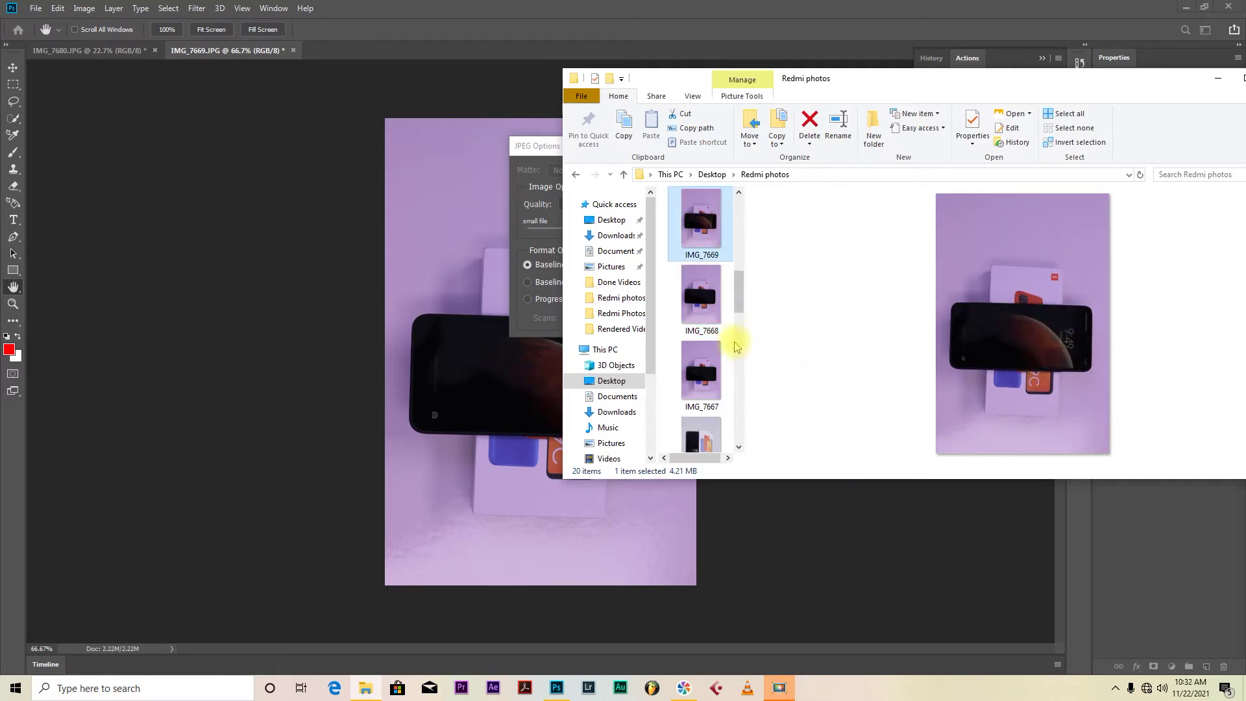
pyautogui.moveTo(740, 309); pyautogui.dragTo(742, 300)
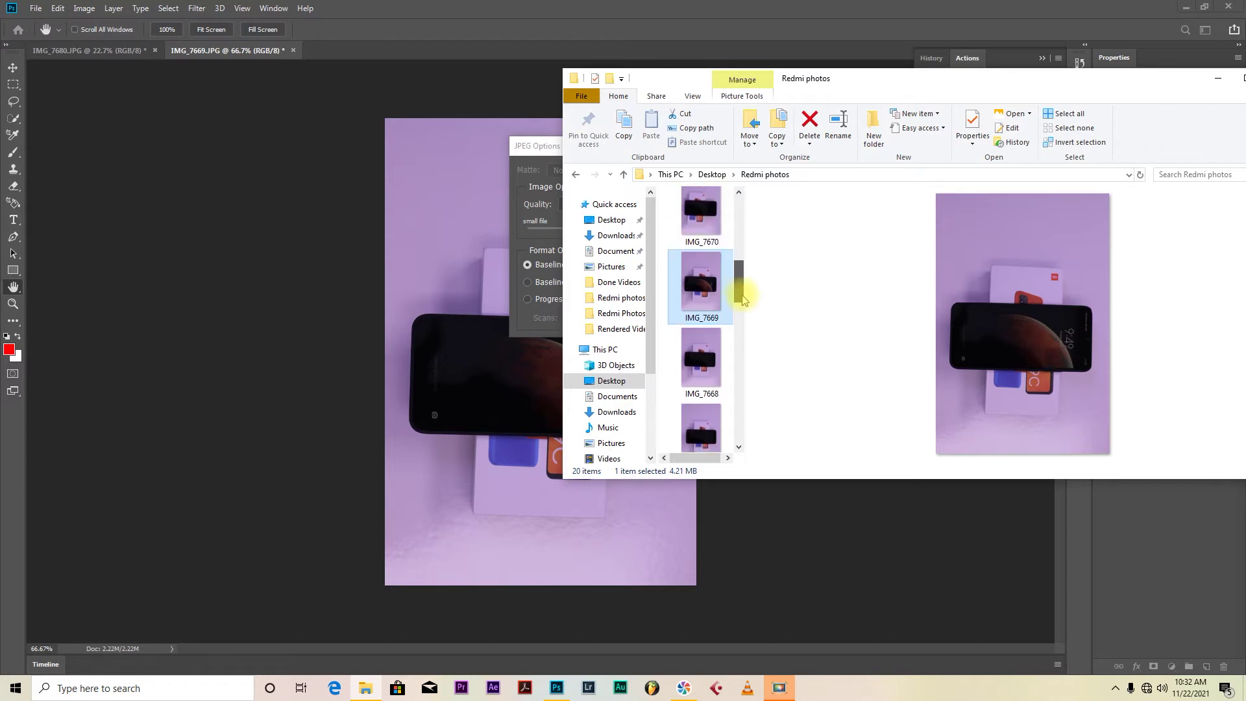
pyautogui.click(435, 57)
pyautogui.press('space')
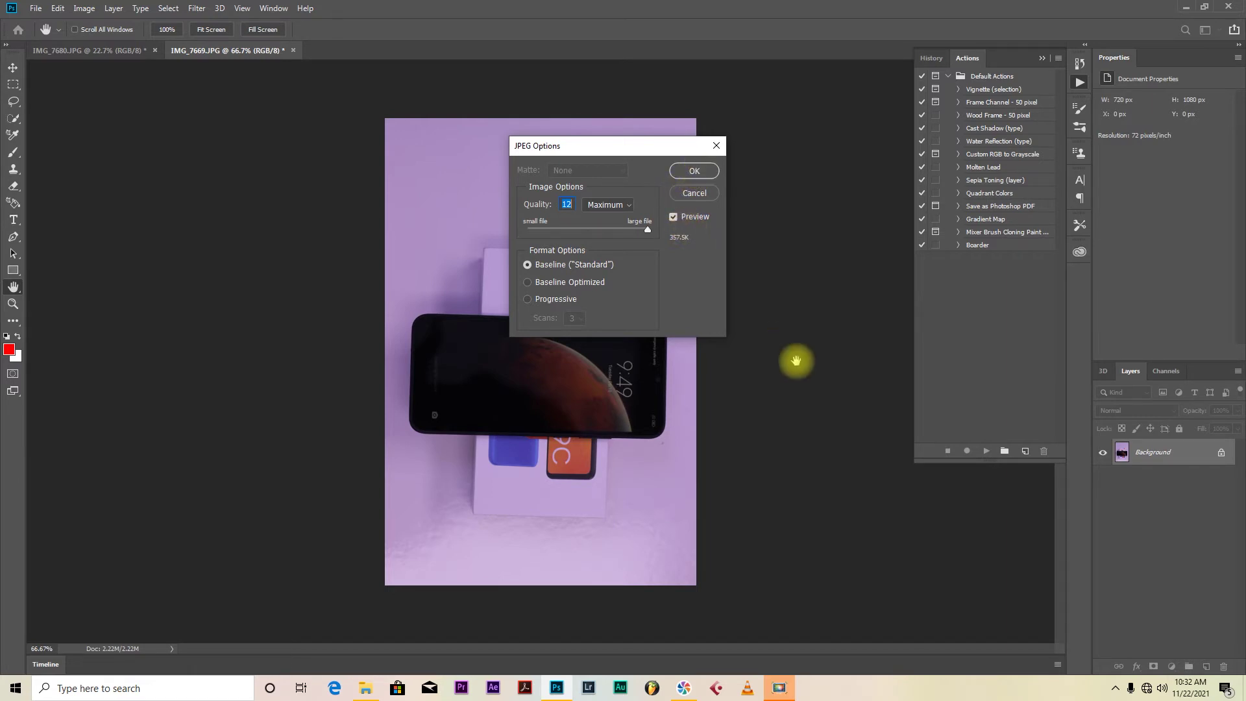
# Finish the JPEG export at quality 12 (Maximum) with the Baseline ("Standard") format.
pyautogui.click(694, 171)
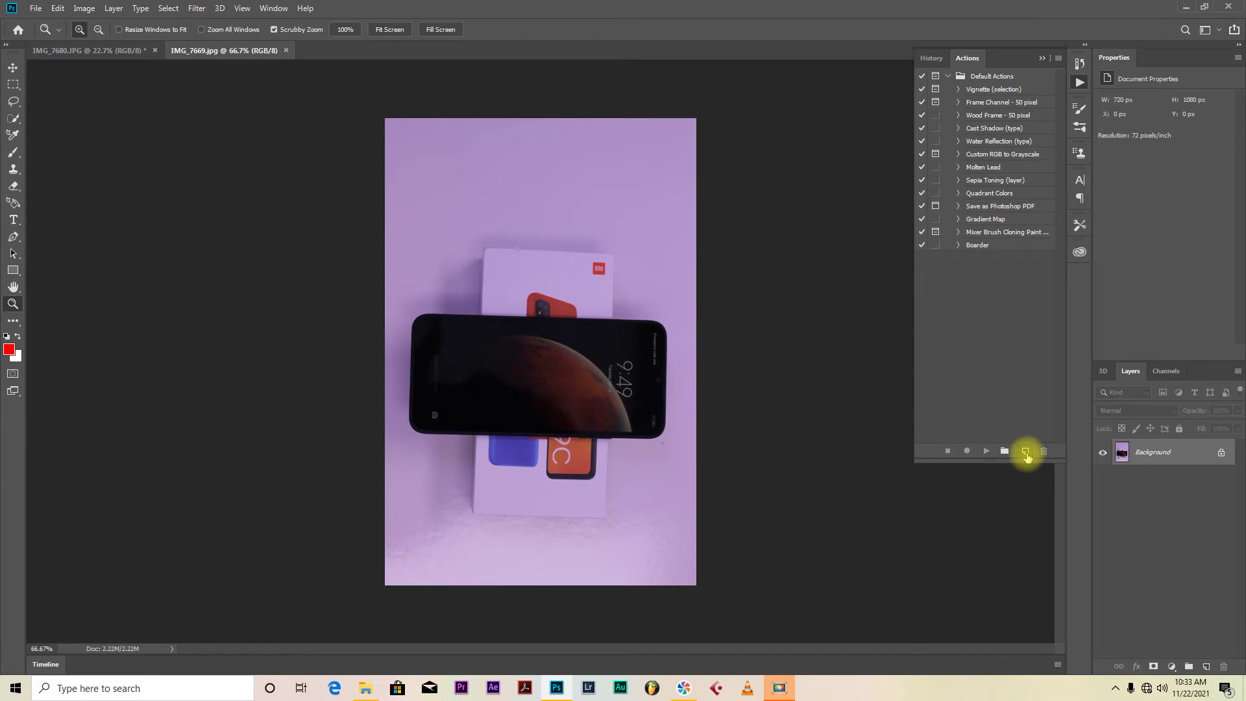
pyautogui.click(1017, 491)
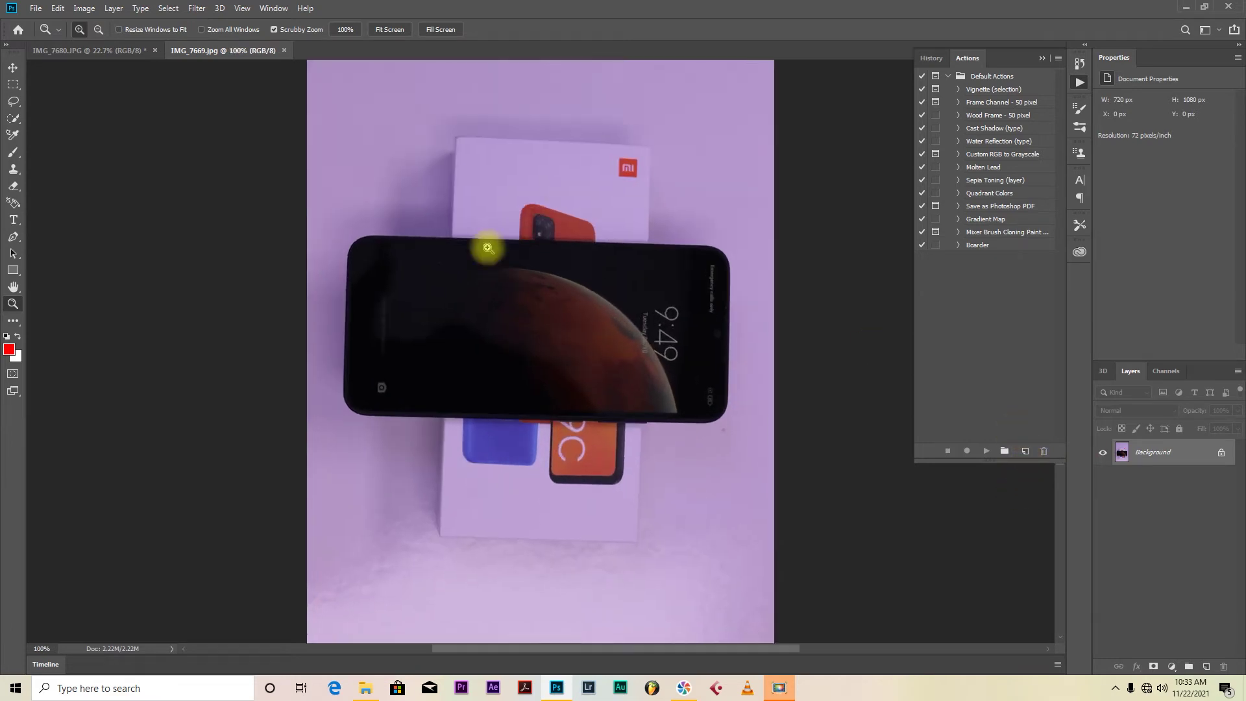
# Create a new action named "Resize Images" in the Default Actions set and start recording it.
pyautogui.click(13, 68)
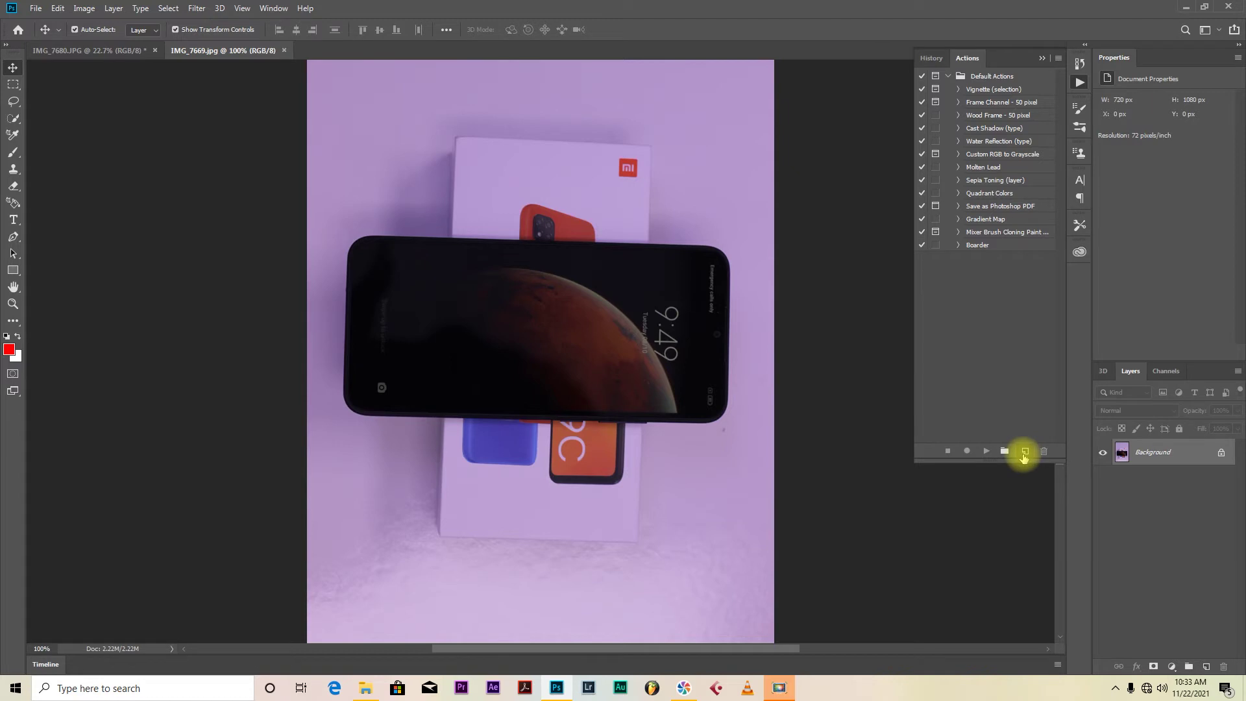
pyautogui.click(1024, 454)
pyautogui.moveTo(622, 189); pyautogui.dragTo(646, 217)
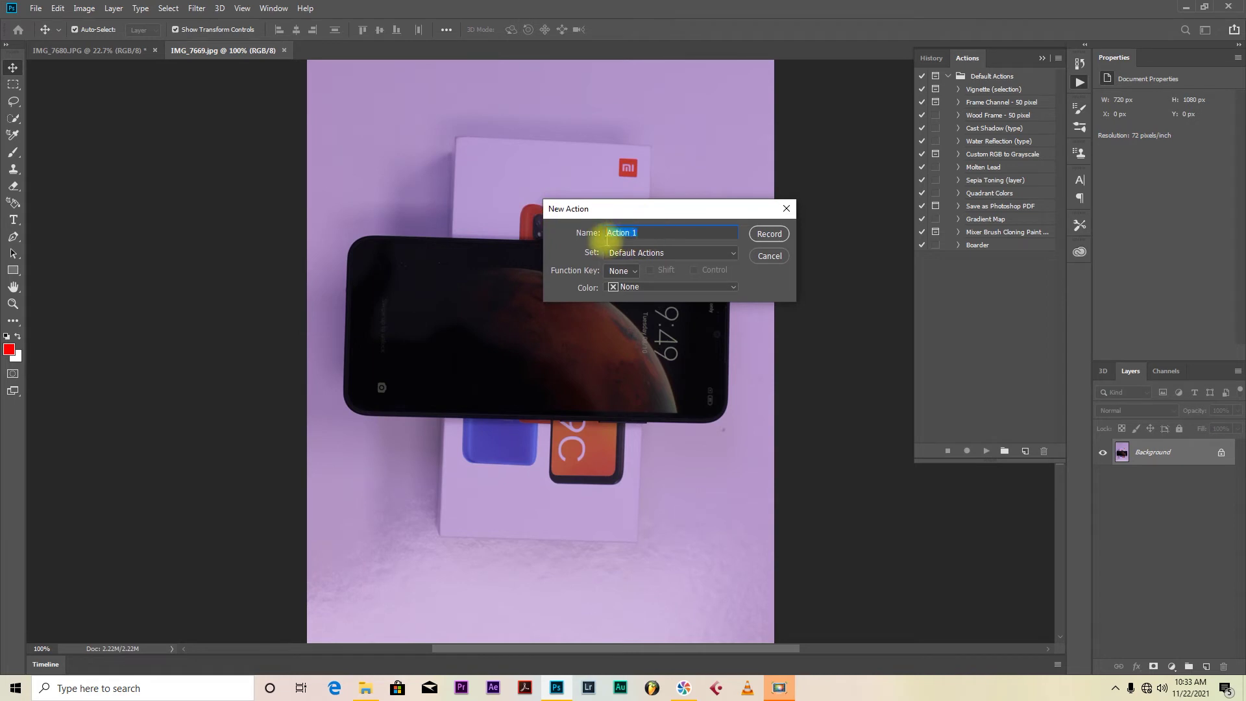
pyautogui.write('Res')
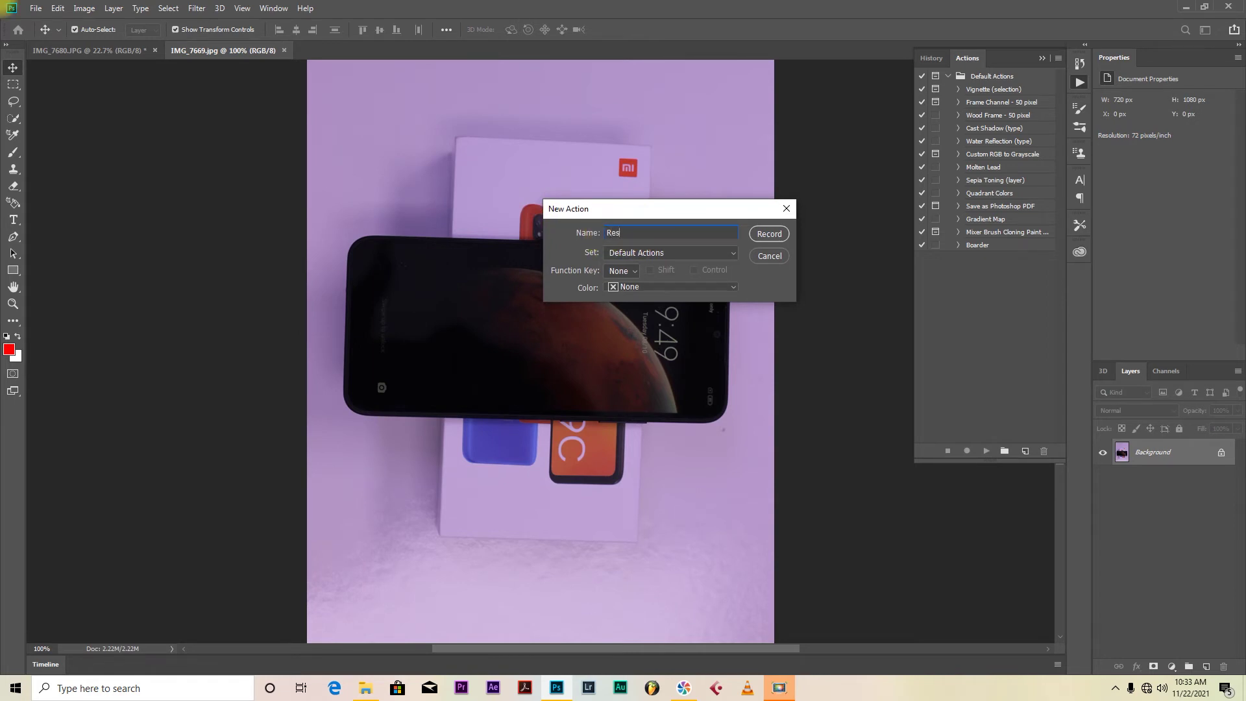
pyautogui.write('ize Images')
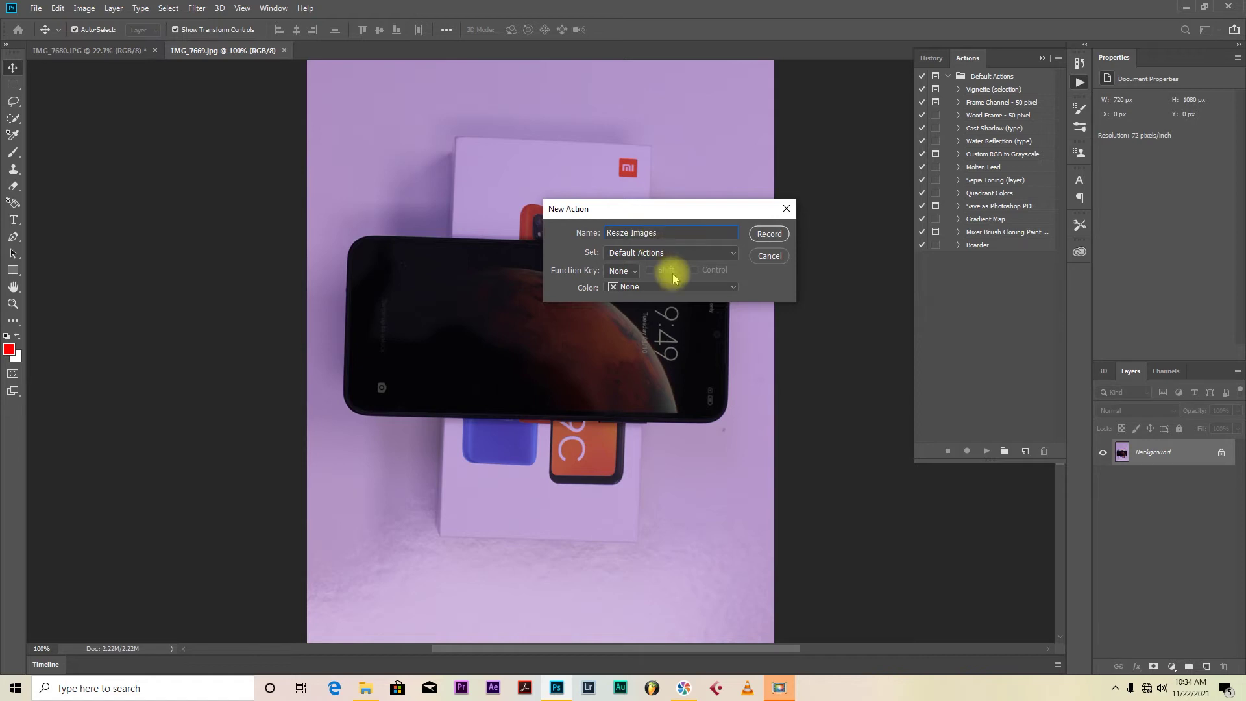
pyautogui.click(652, 257)
pyautogui.click(652, 257)
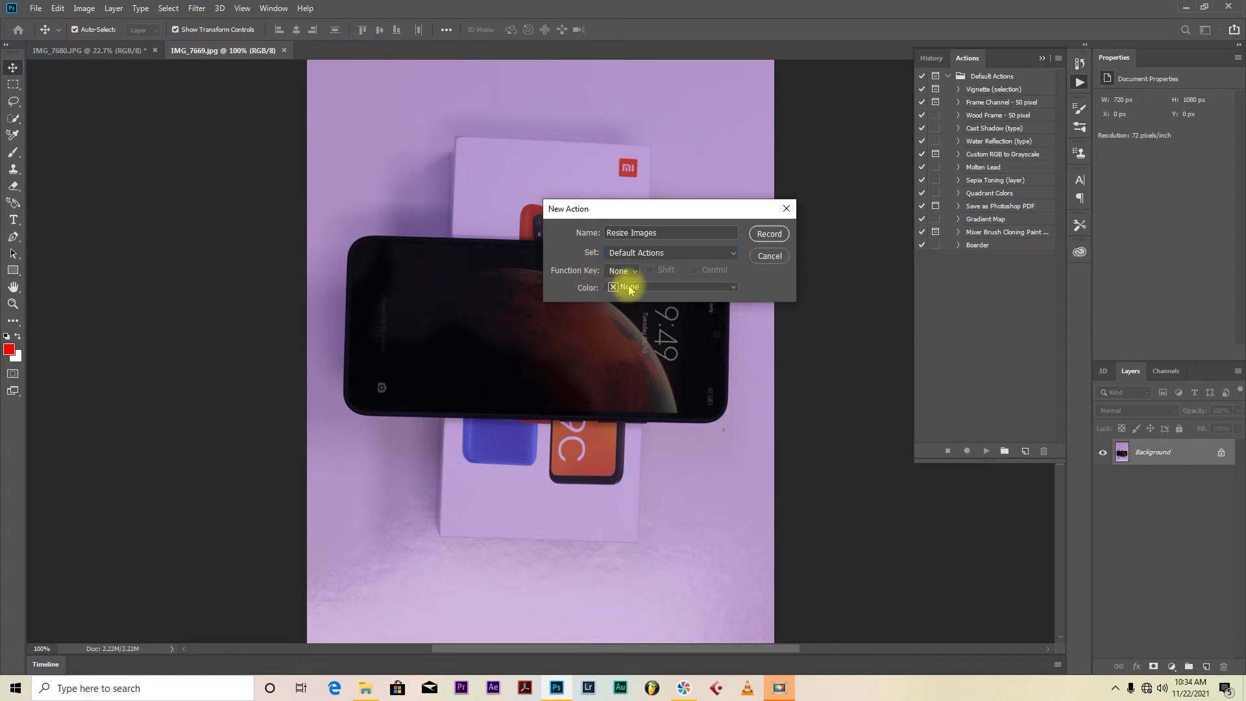
pyautogui.moveTo(689, 216); pyautogui.dragTo(662, 226)
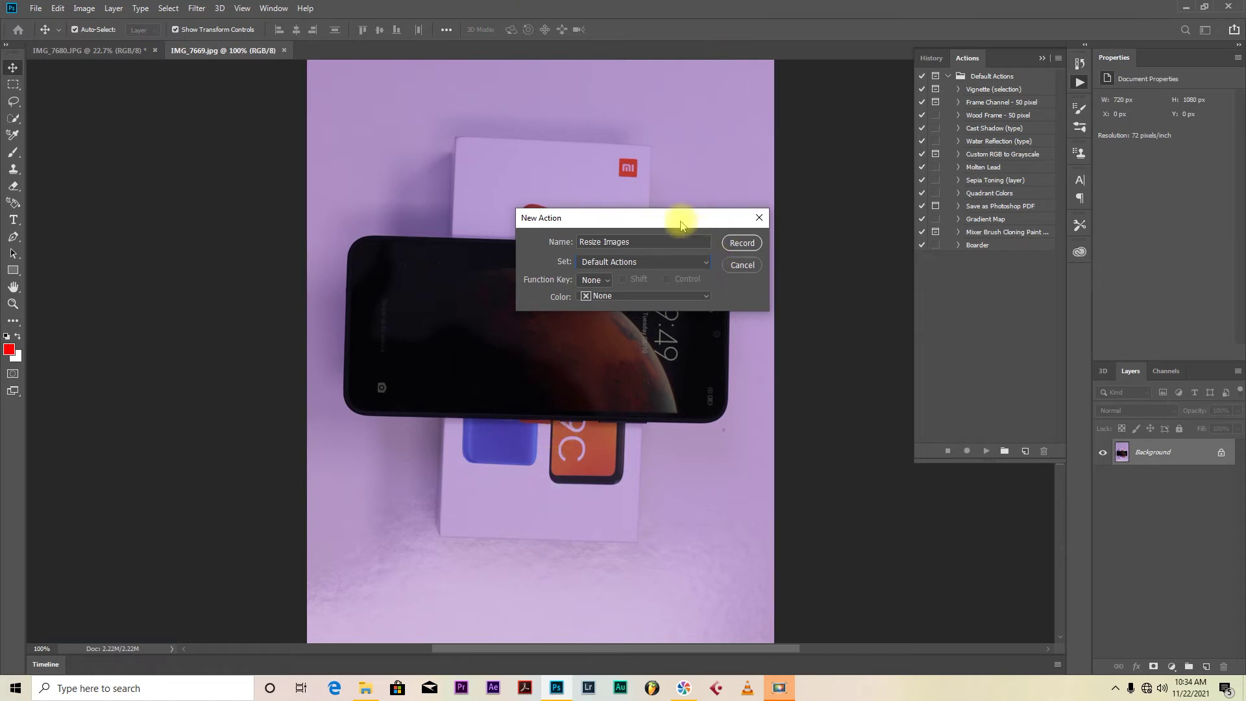
pyautogui.moveTo(682, 224); pyautogui.dragTo(715, 192)
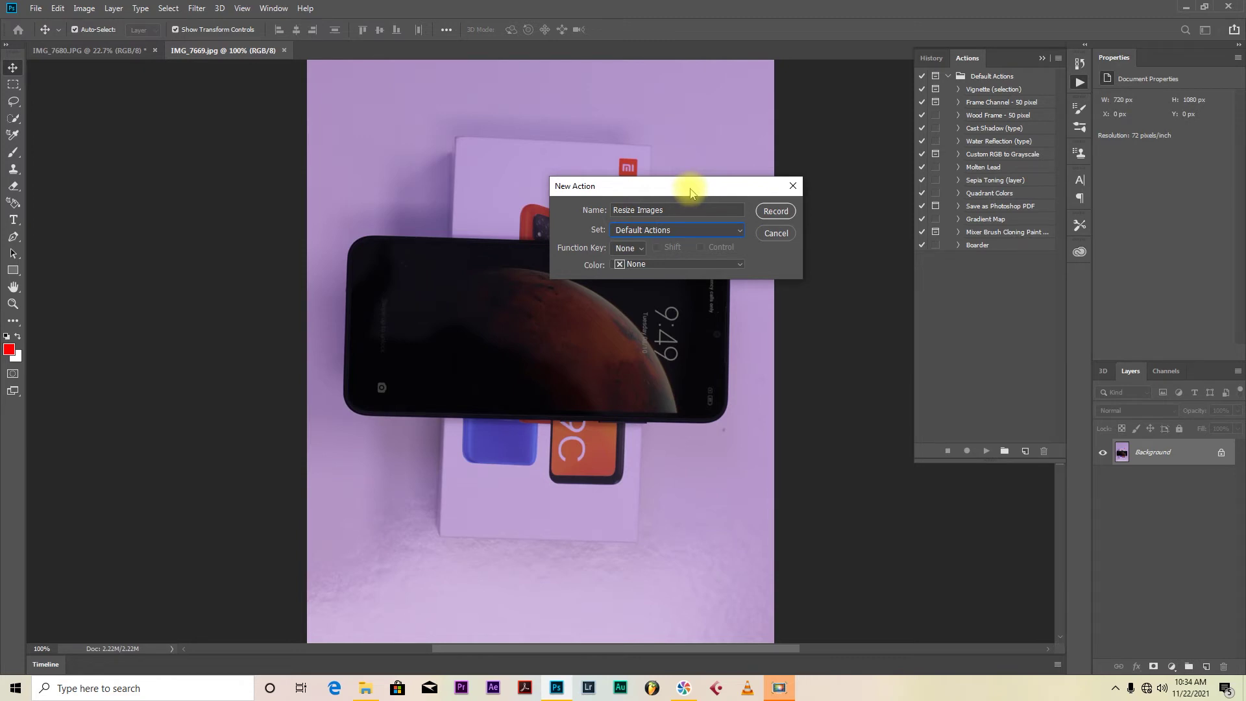
pyautogui.click(781, 212)
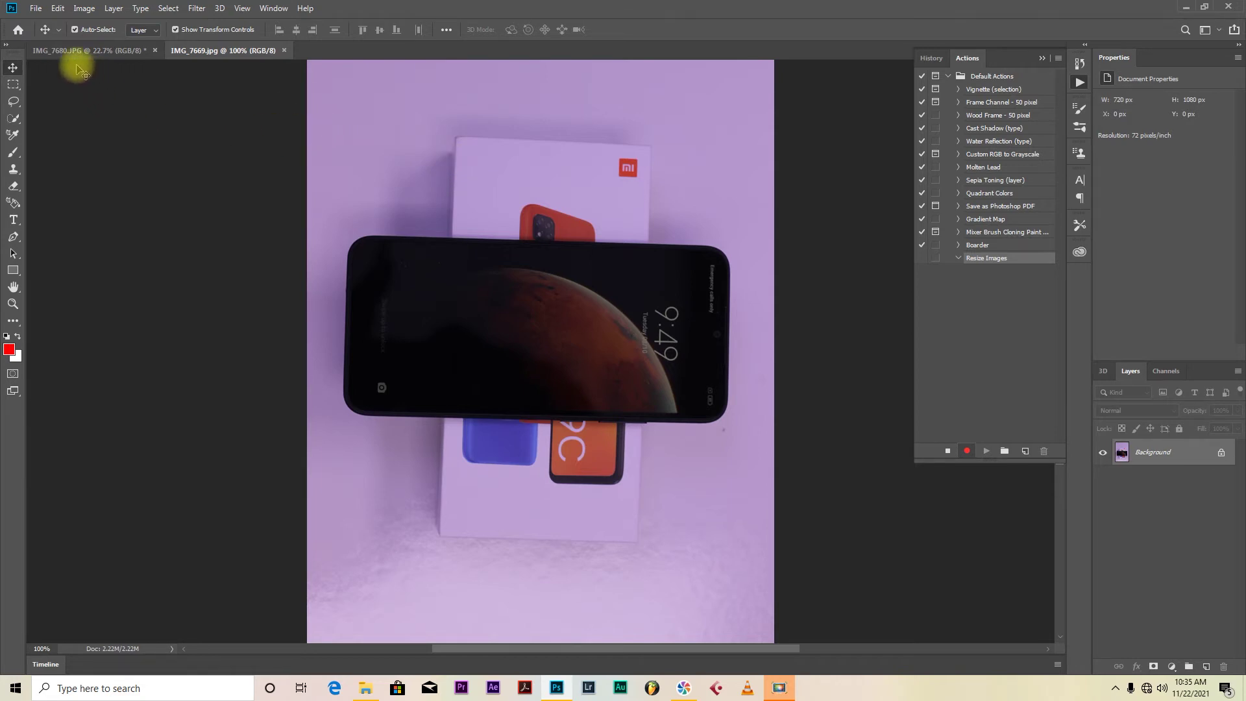
# Open the photo IMG_7675 from the Desktop folder "Redmi photos" as the first recorded operation.
pyautogui.click(36, 9)
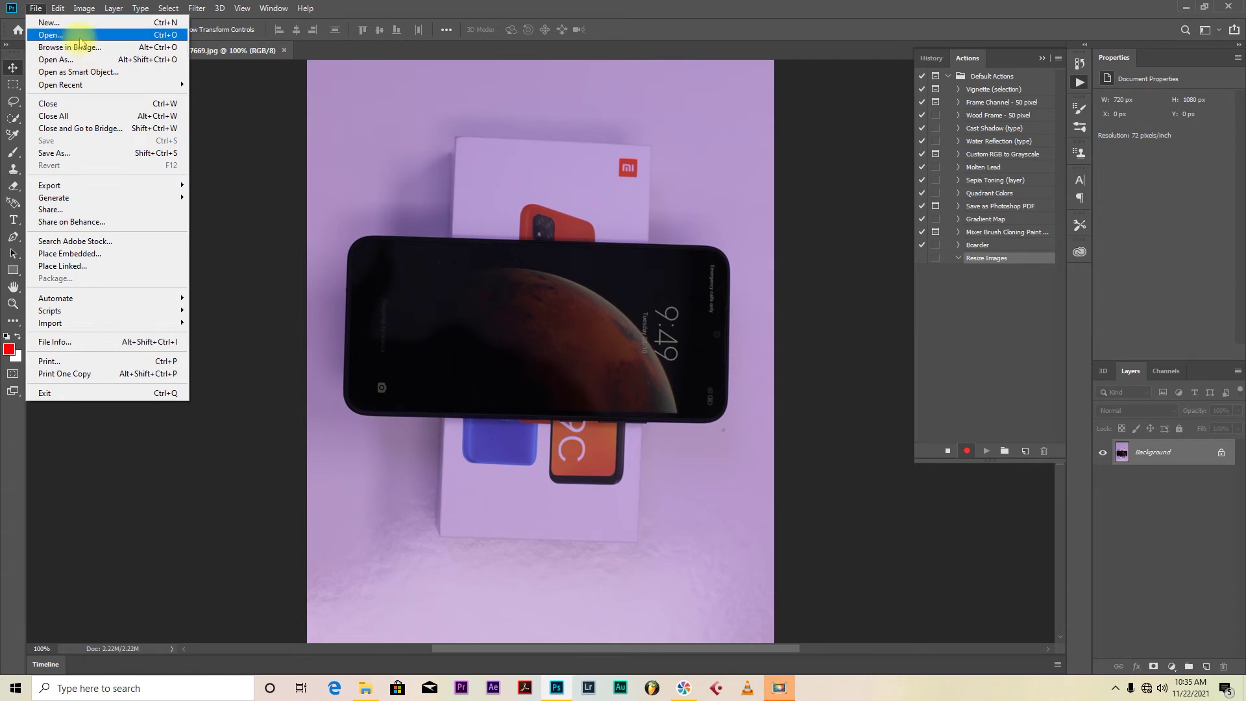
pyautogui.click(52, 35)
pyautogui.click(154, 31)
pyautogui.doubleClick(225, 115)
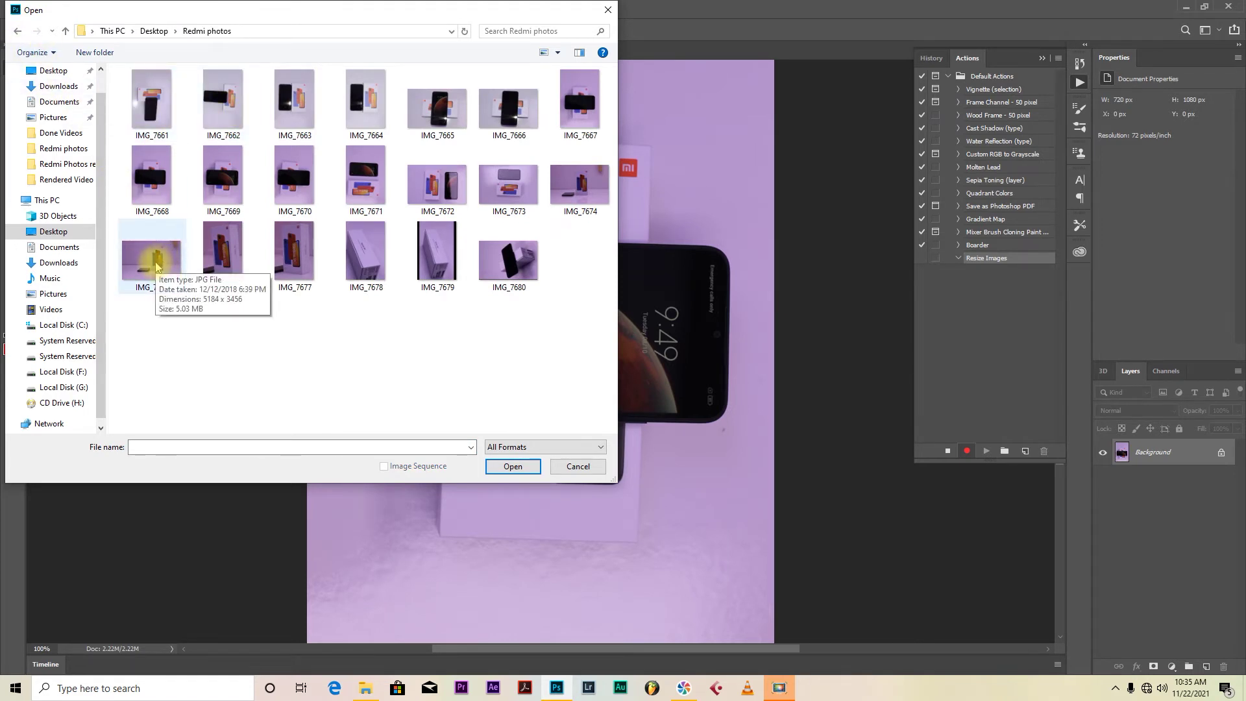
pyautogui.click(156, 263)
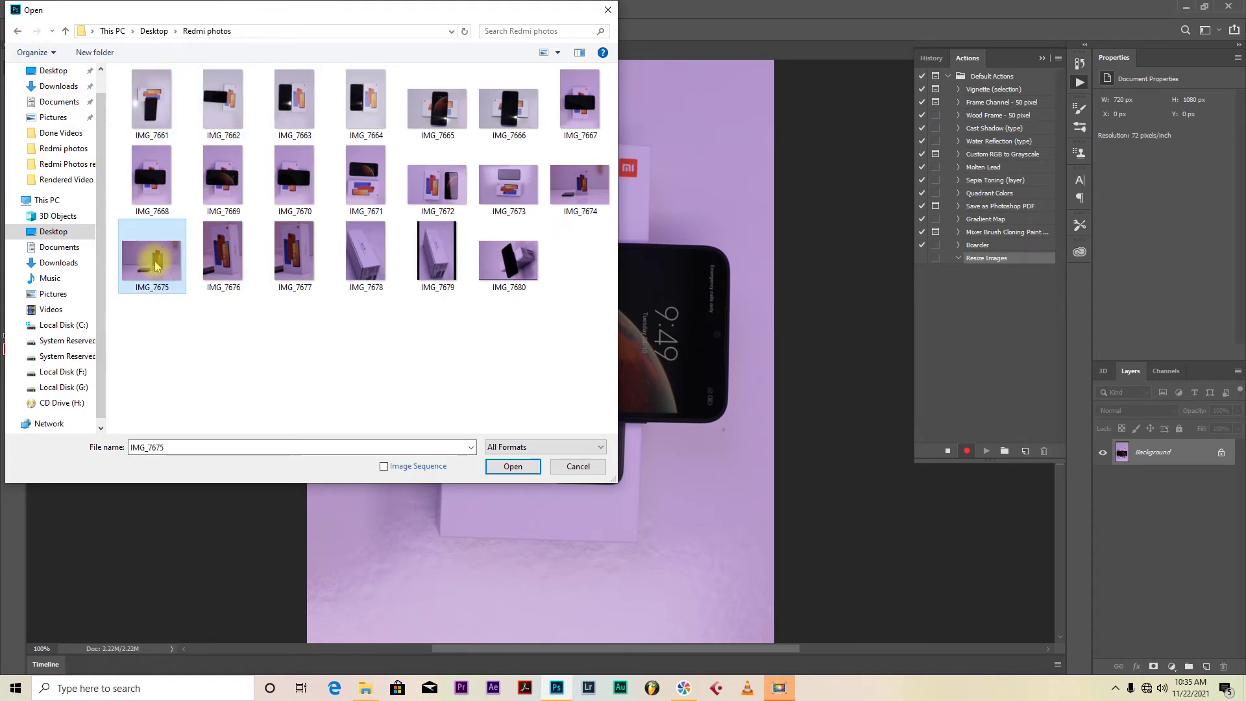
pyautogui.click(513, 467)
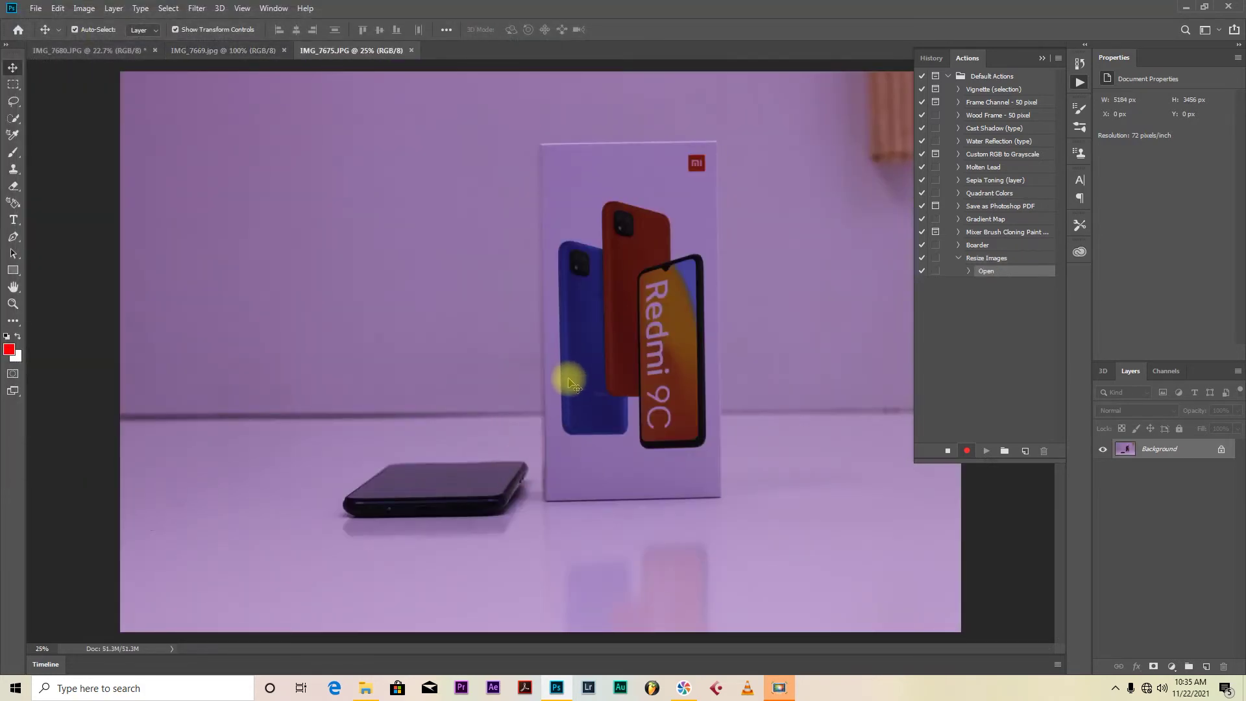
# Resize IMG_7675 with Fit Image, constrained within 1920 pixels wide and 1080 pixels high.
pyautogui.scroll(-2, 570, 360)
pyautogui.scroll(1, 570, 360)
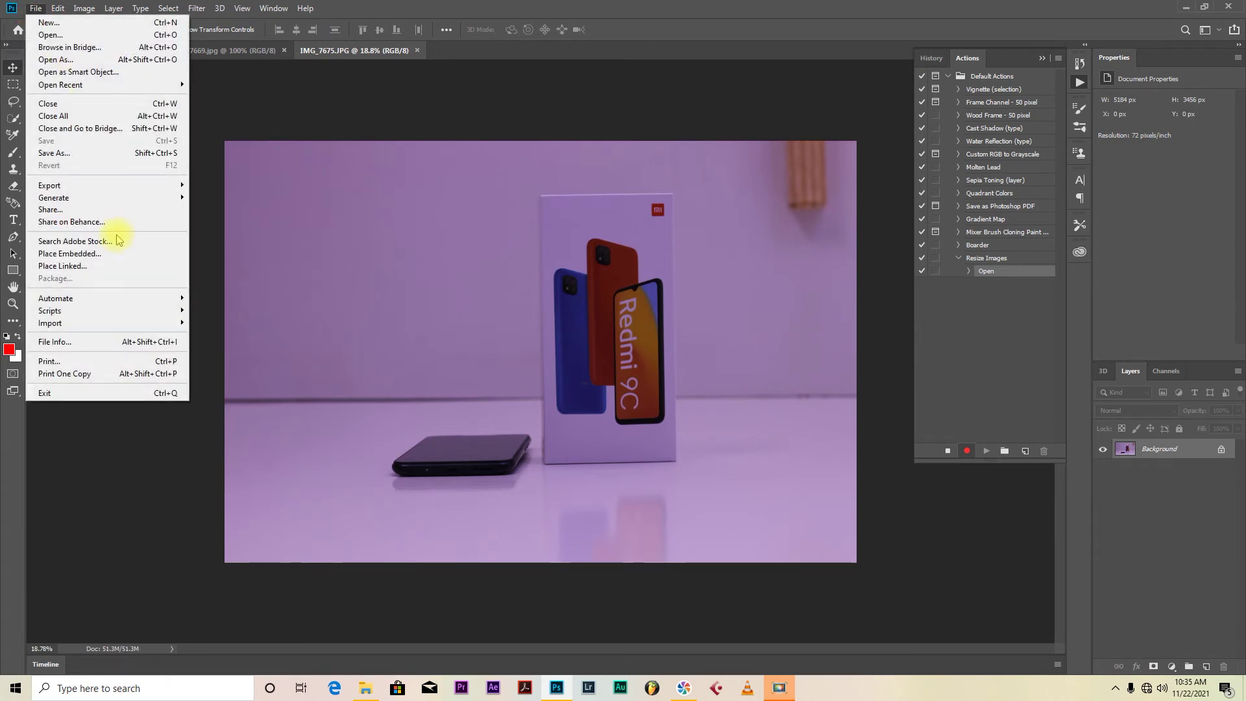
pyautogui.moveTo(136, 299)
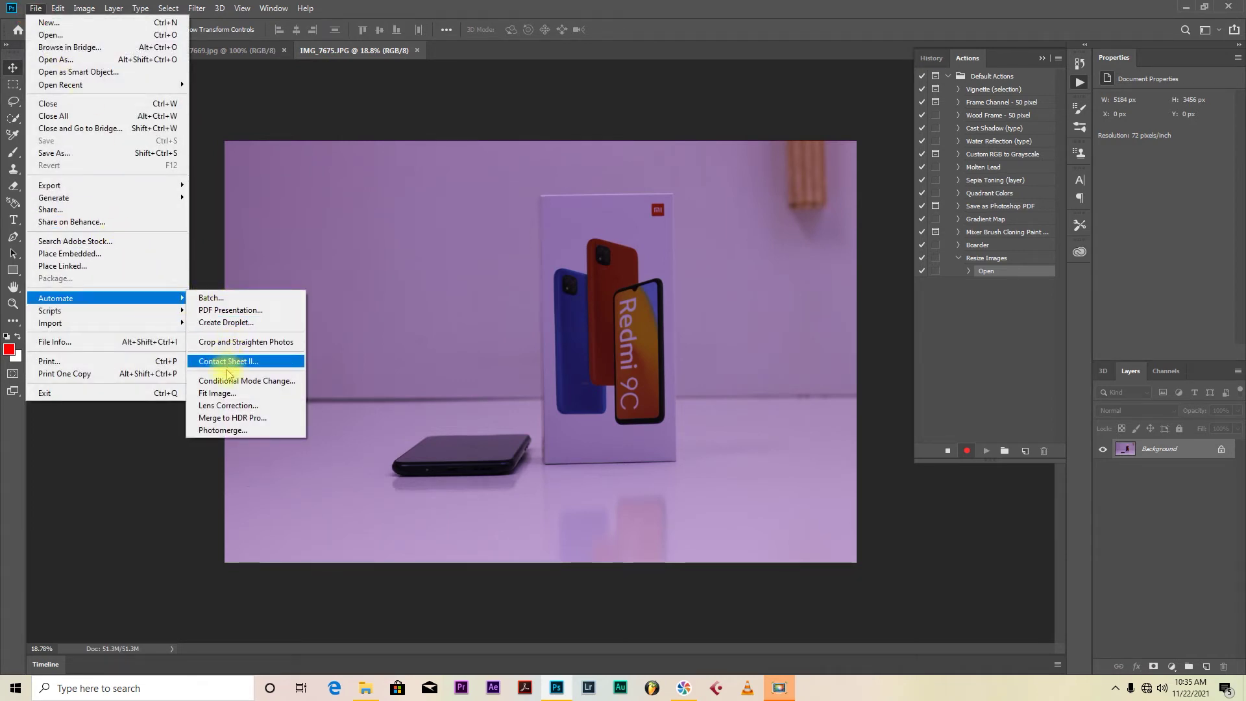
pyautogui.click(225, 394)
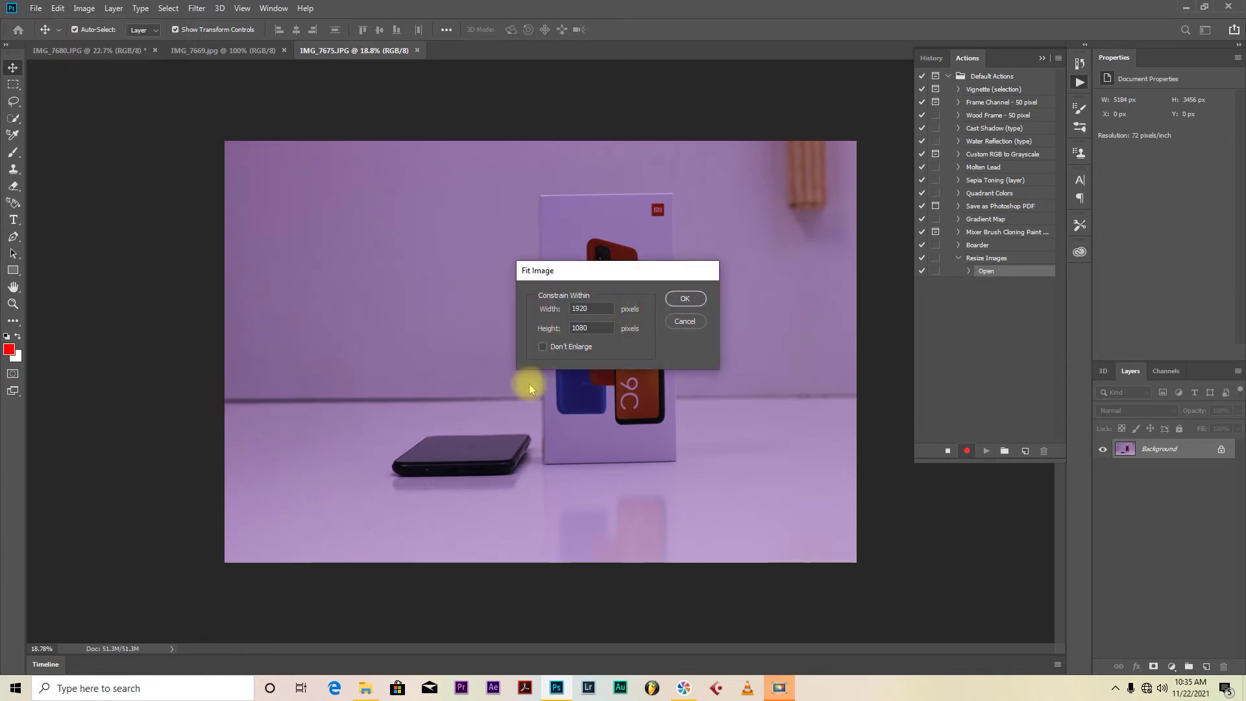
pyautogui.doubleClick(582, 309)
pyautogui.moveTo(597, 328); pyautogui.dragTo(568, 326)
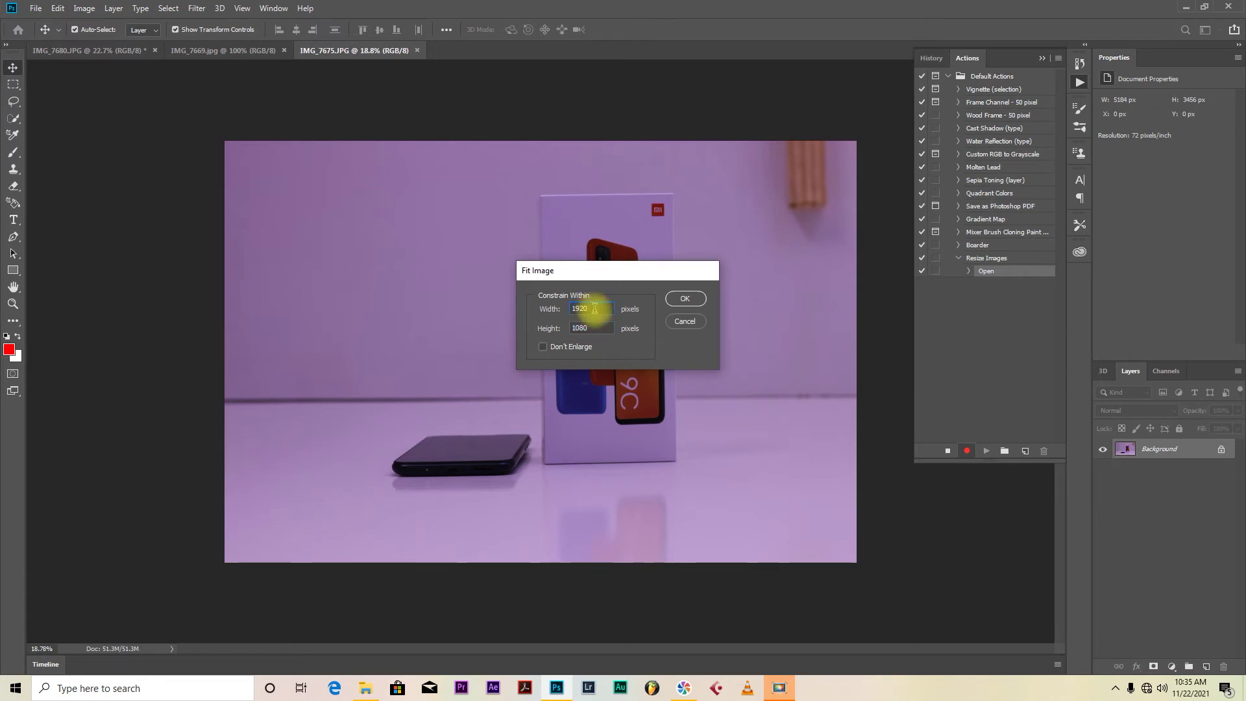
pyautogui.doubleClick(588, 308)
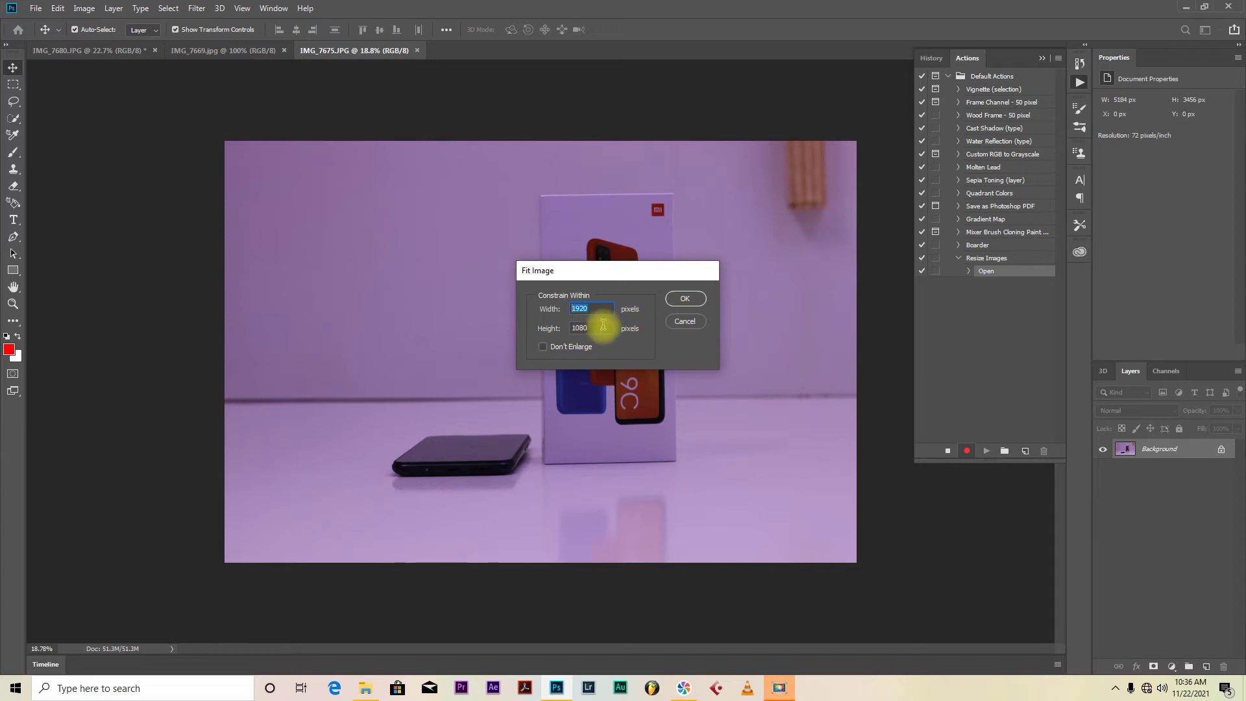
pyautogui.click(684, 300)
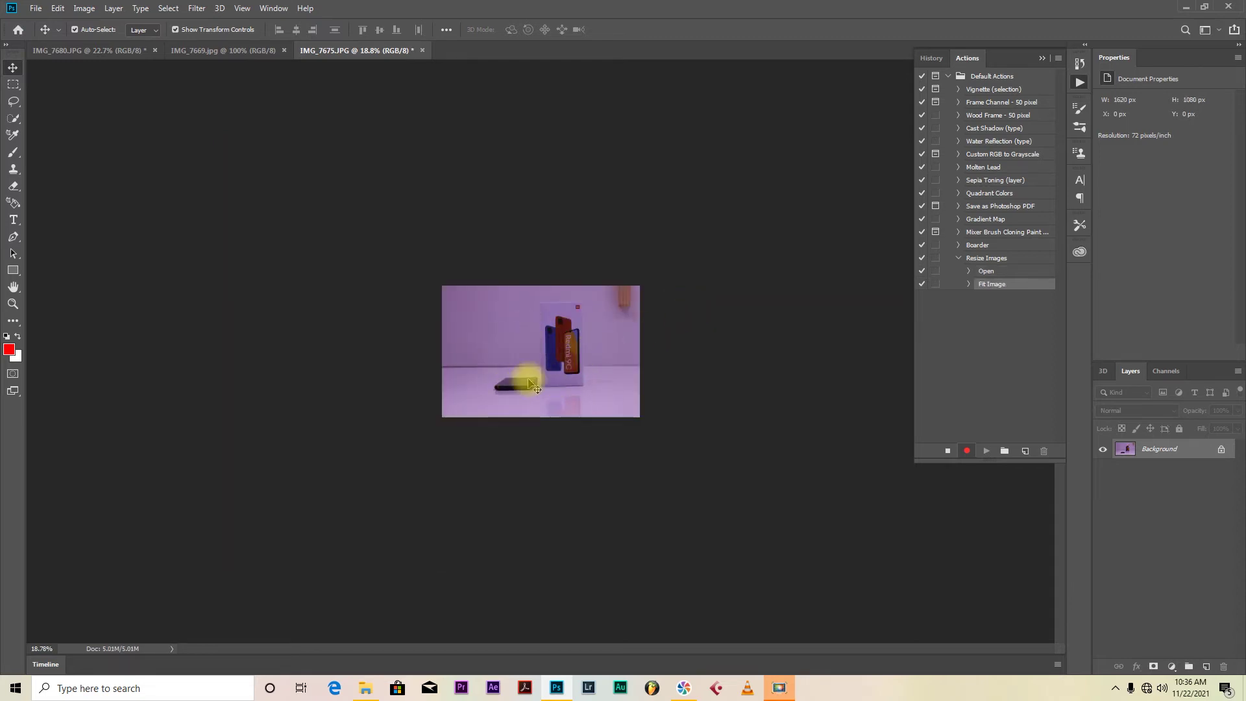
# Save the resized photo as a JPEG named IMG_7675 in the Desktop folder "Redmi Photos resized and boarder".
pyautogui.click(12, 305)
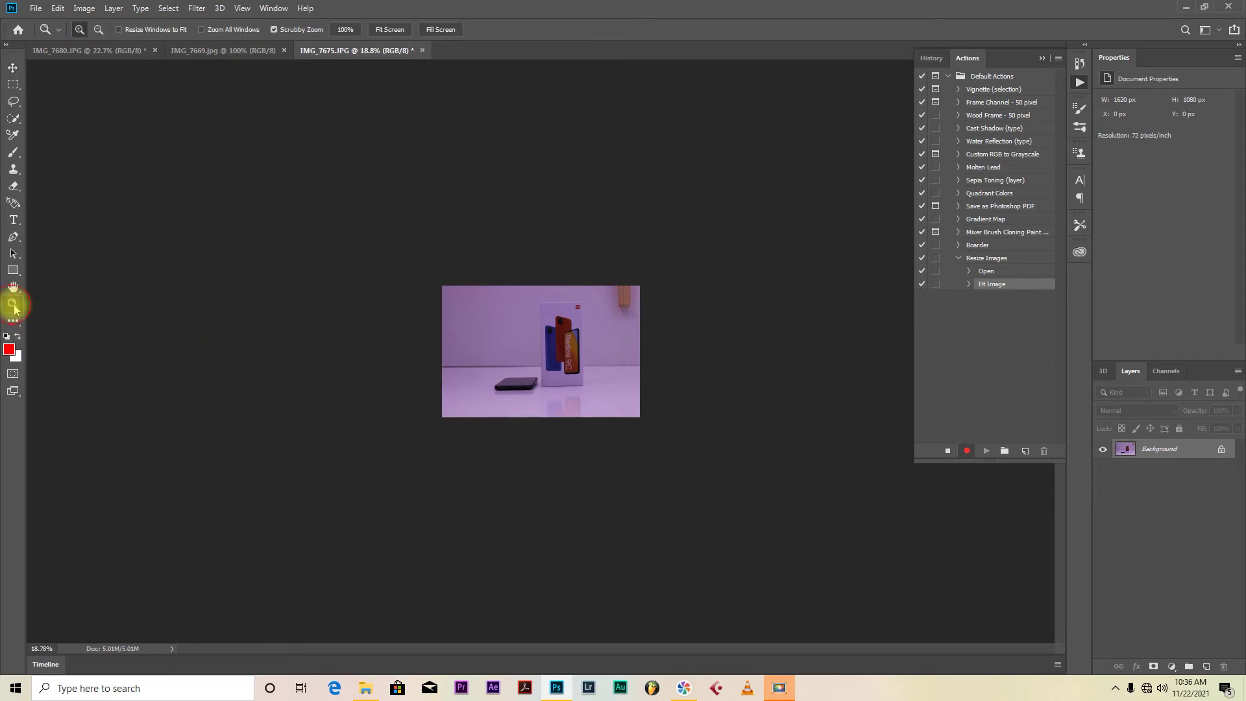
pyautogui.click(525, 379)
pyautogui.click(644, 351)
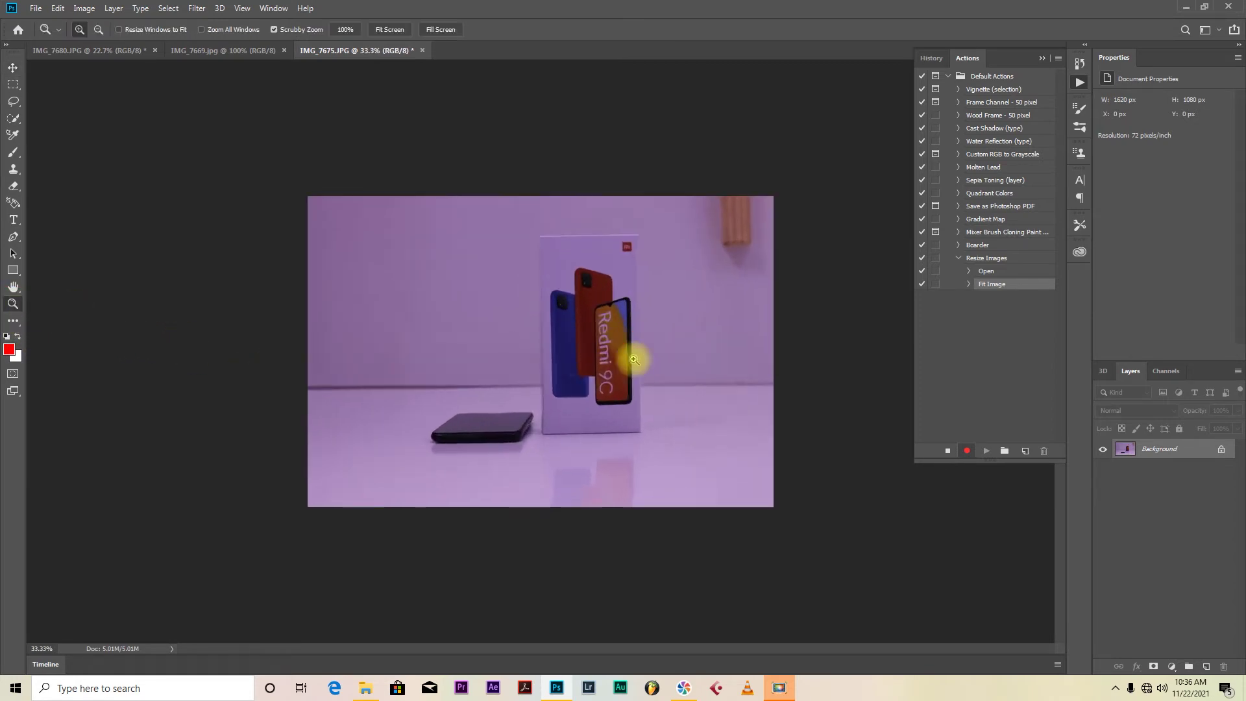
pyautogui.click(639, 356)
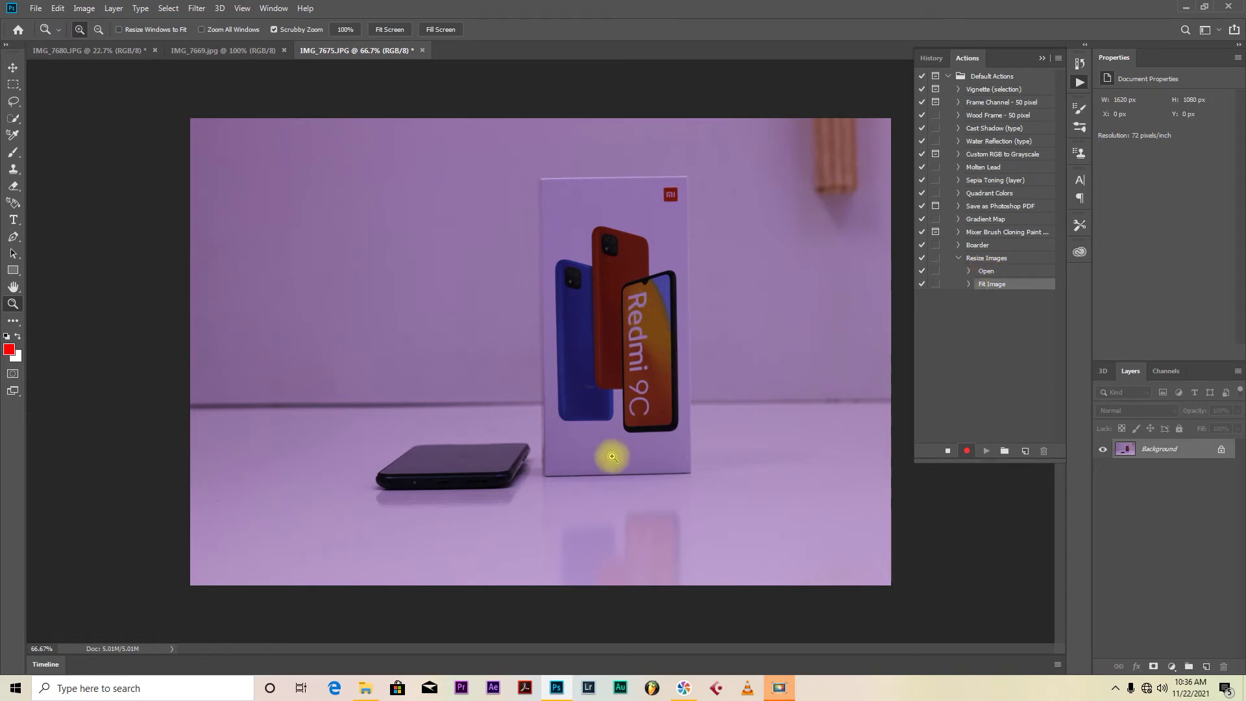
pyautogui.click(36, 9)
pyautogui.click(53, 156)
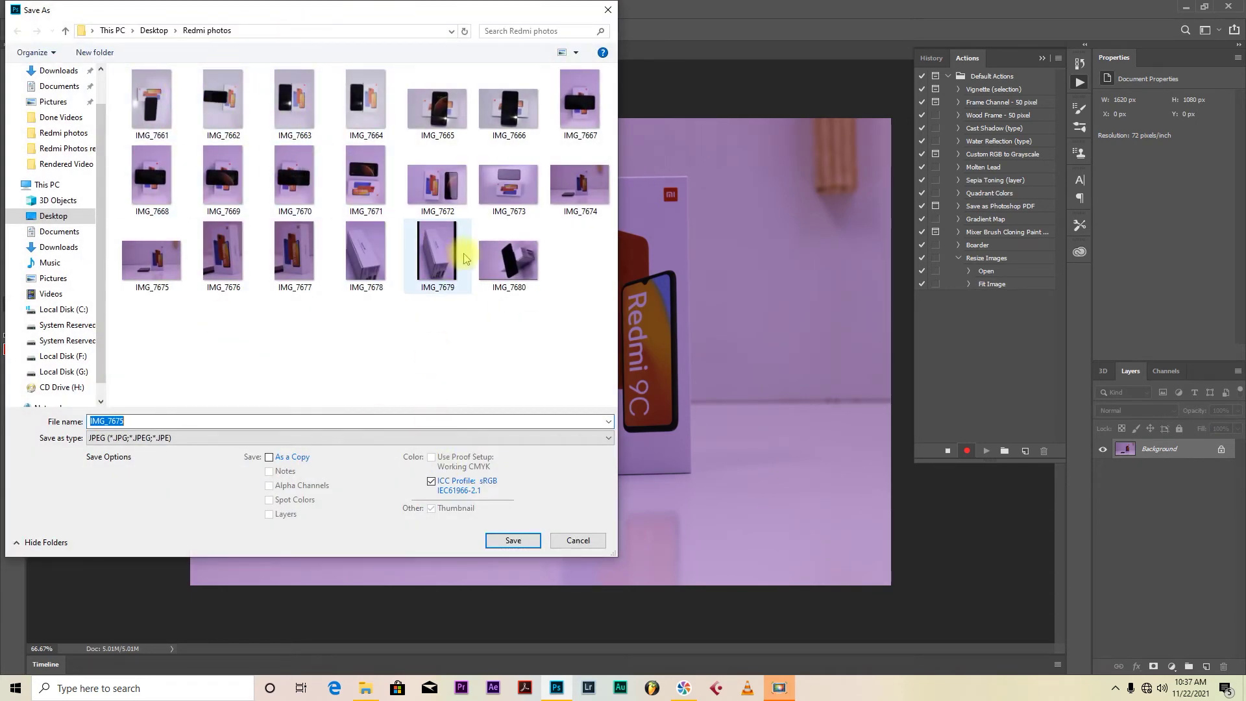
pyautogui.click(156, 32)
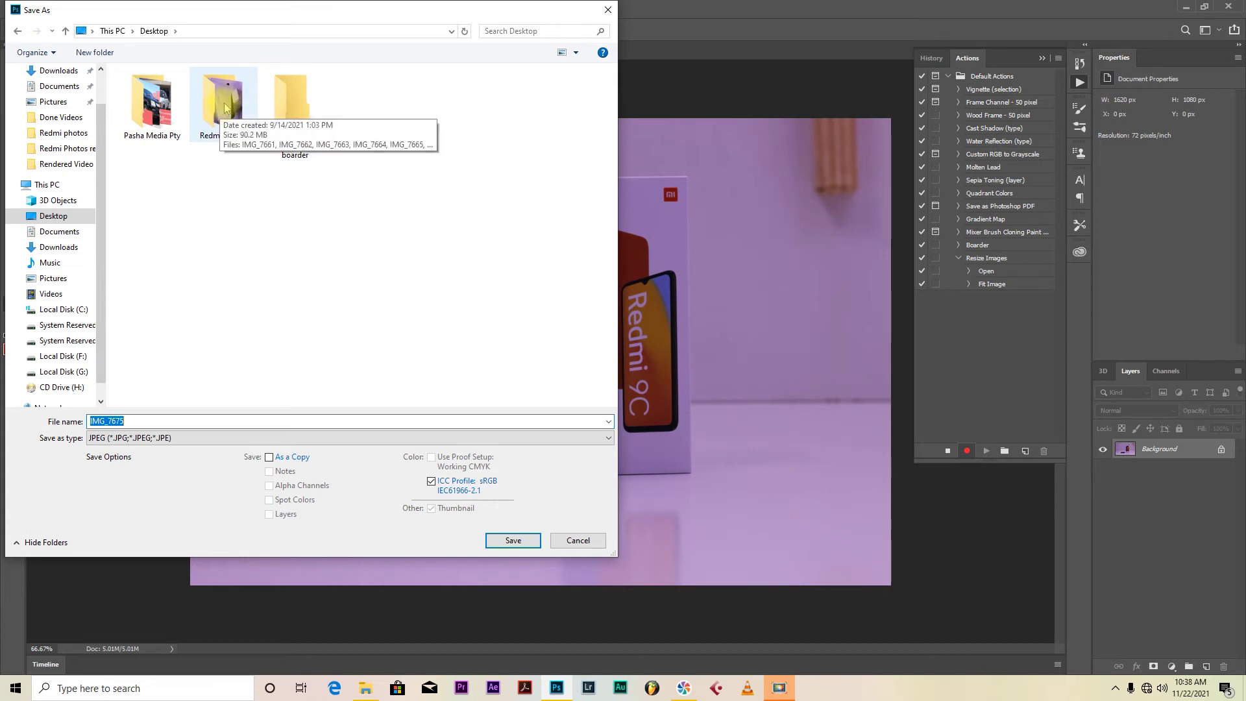
pyautogui.click(290, 108)
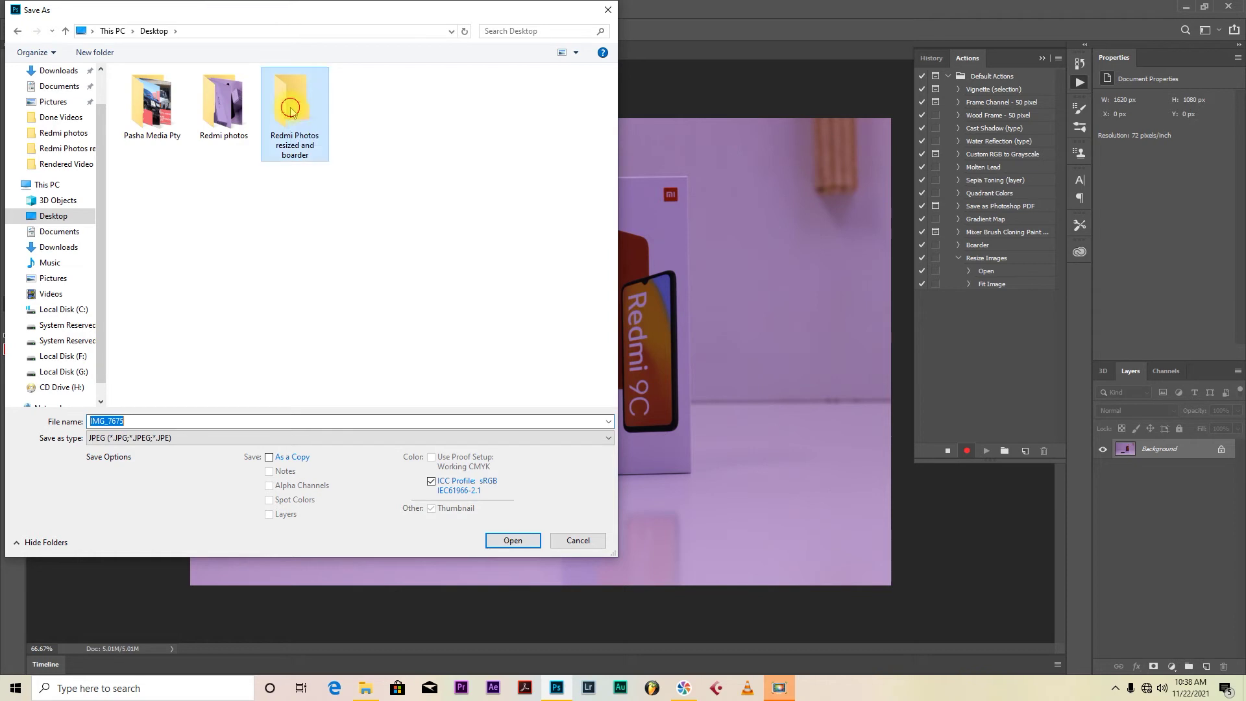
pyautogui.click(512, 542)
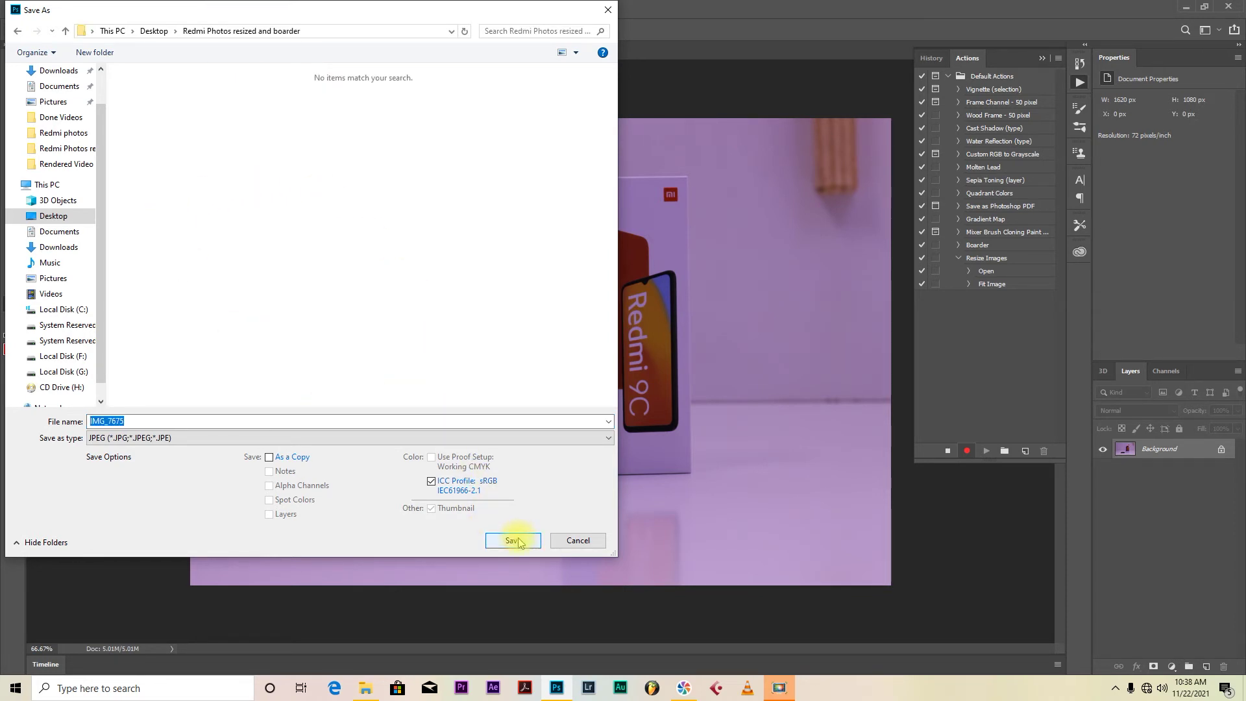
pyautogui.click(519, 542)
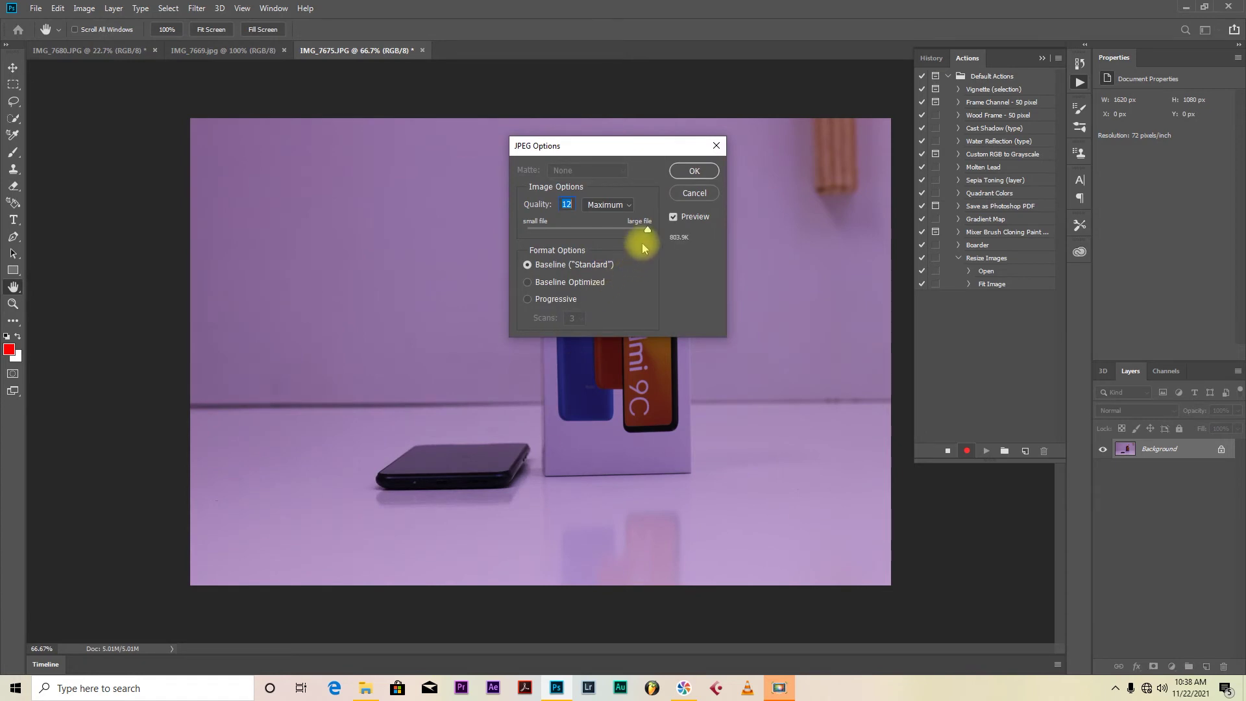
# Accept the JPEG options at quality 12 (Maximum) with the Baseline ("Standard") format.
pyautogui.moveTo(623, 149); pyautogui.dragTo(581, 150)
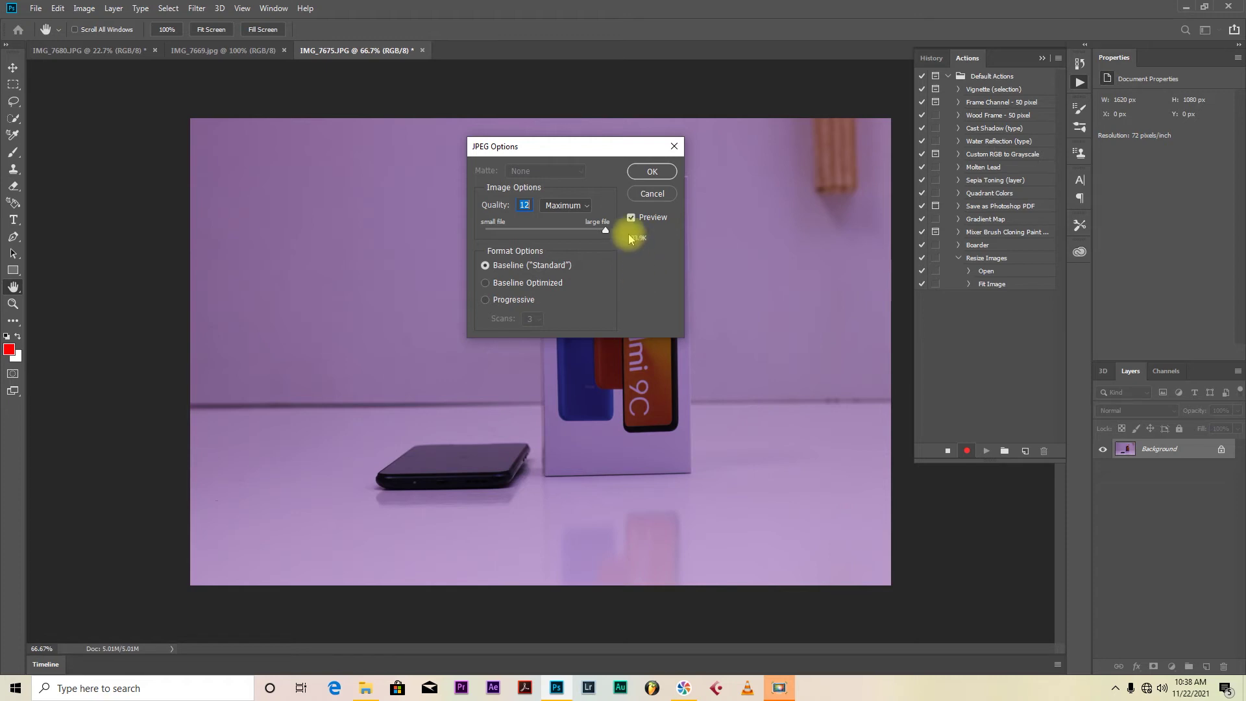
pyautogui.moveTo(611, 154); pyautogui.dragTo(421, 243)
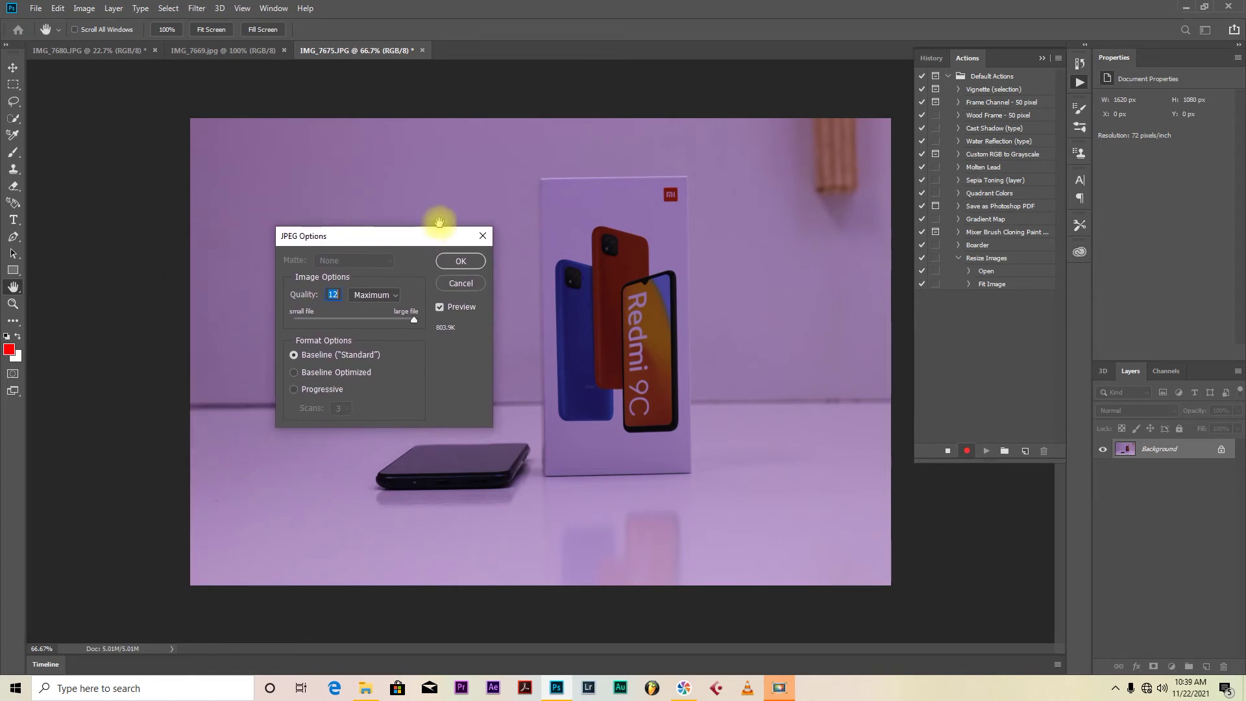
pyautogui.click(460, 261)
pyautogui.press('z')
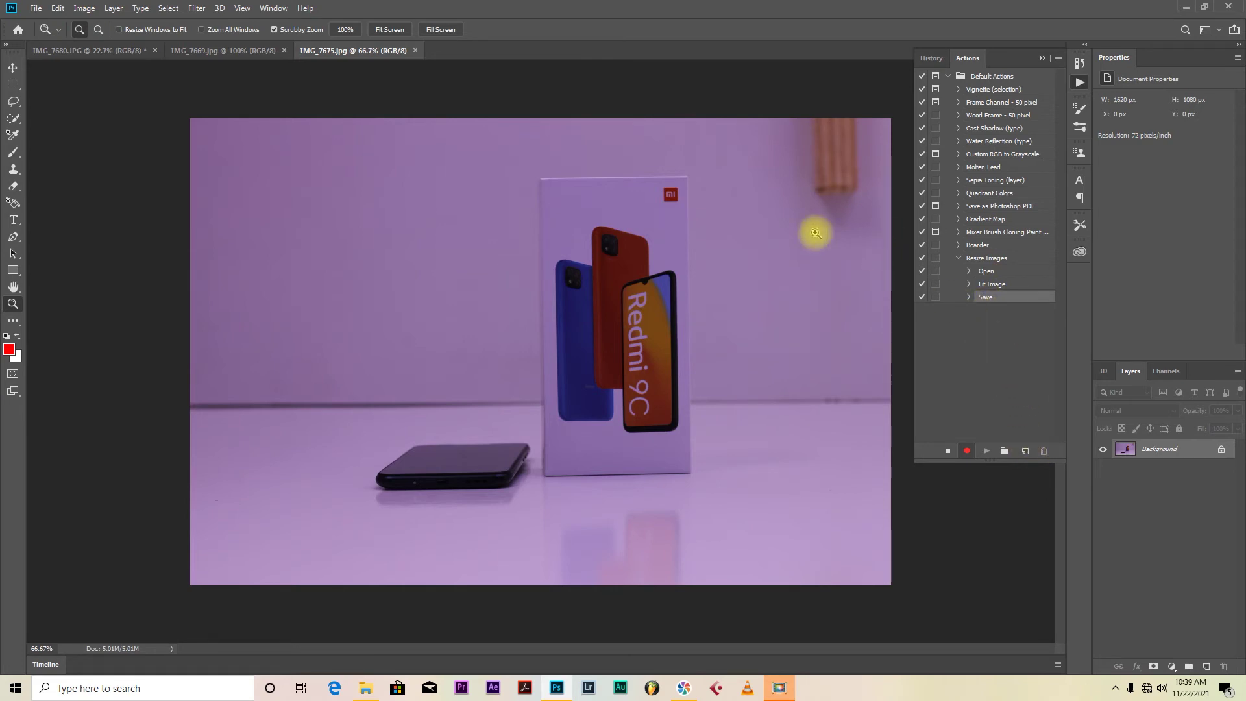
# Close the IMG_7675 document and stop recording the Resize Images action, leaving its recorded steps expanded.
pyautogui.click(415, 50)
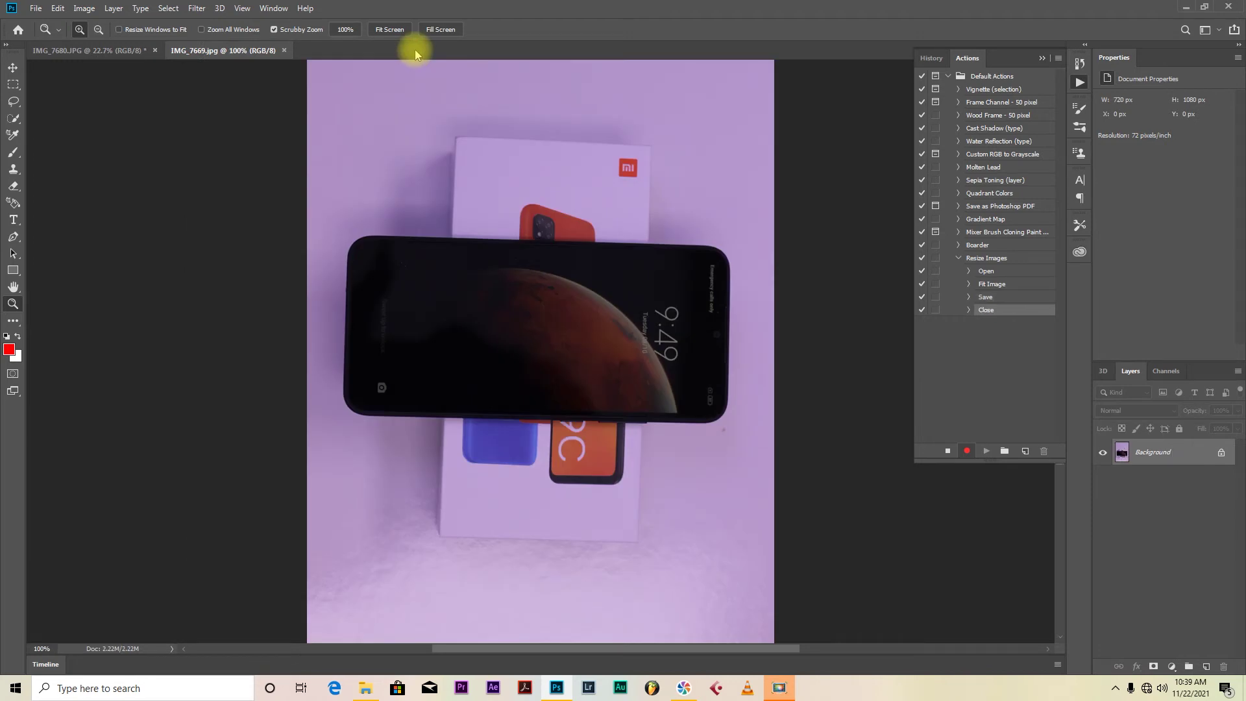
pyautogui.click(958, 258)
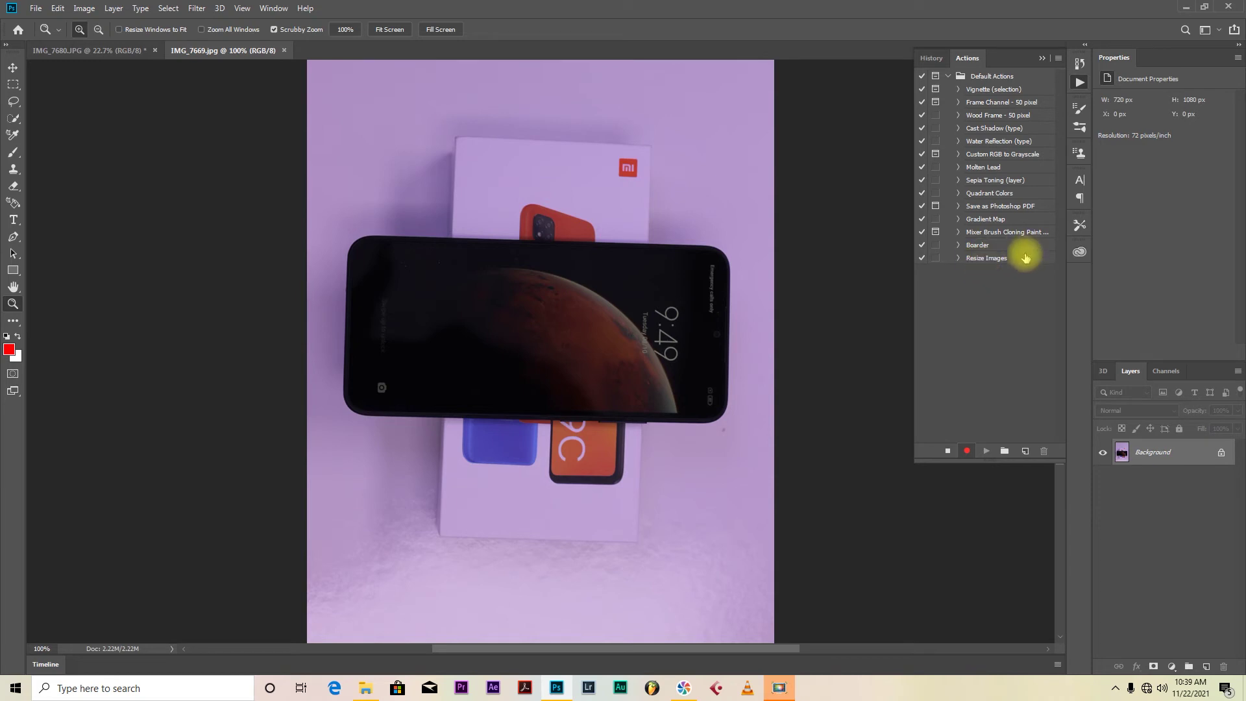
pyautogui.click(958, 259)
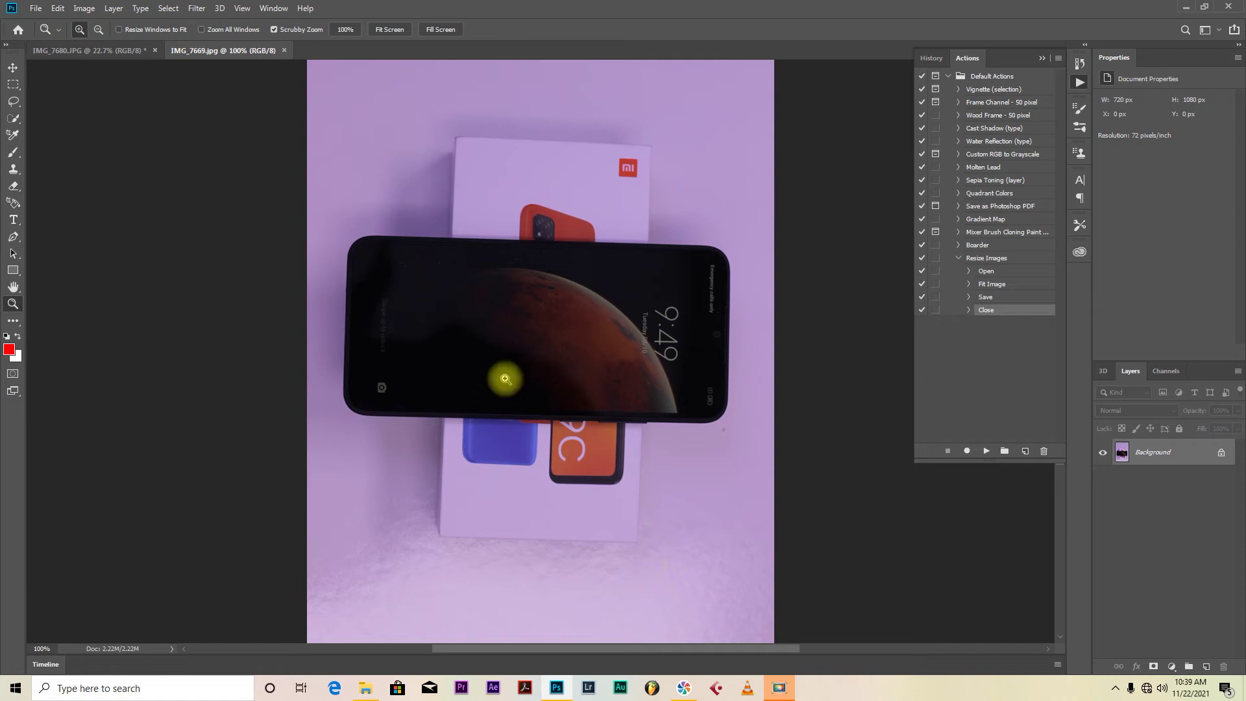
# Switch to File Explorer, delete IMG_7675 from the "Redmi Photos resized and boarder" folder, and return to Photoshop.
pyautogui.click(366, 687)
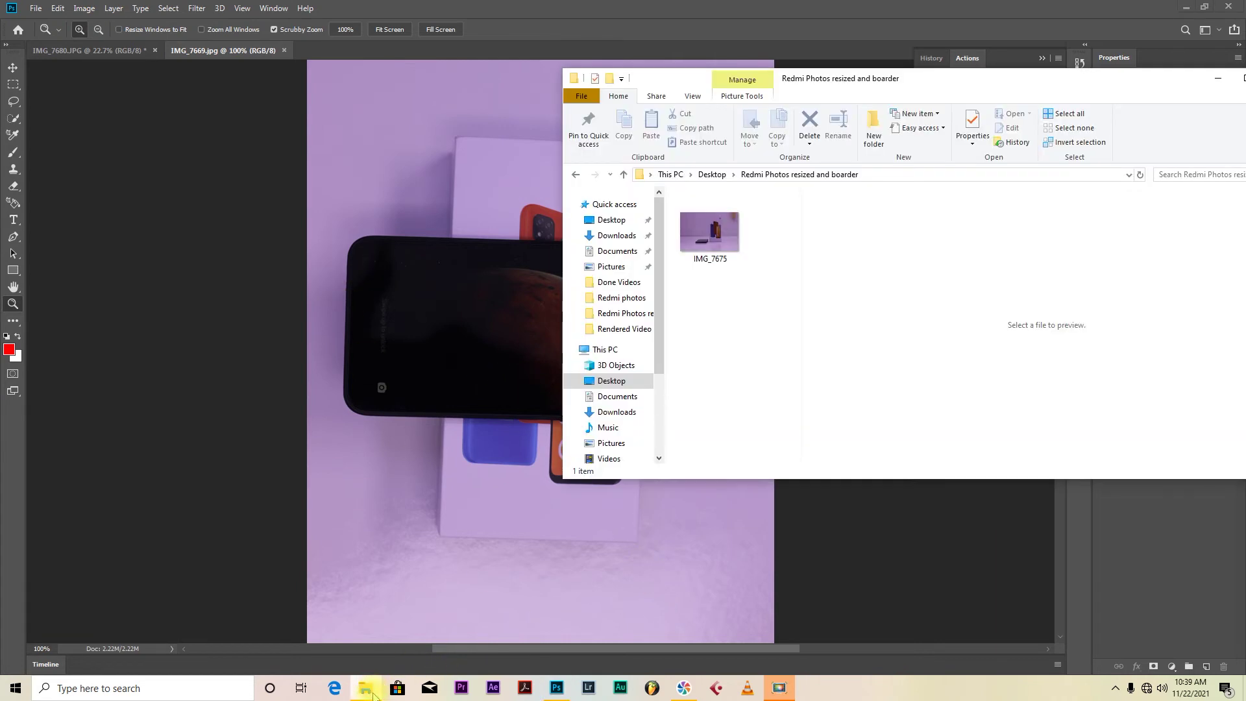
pyautogui.click(707, 244)
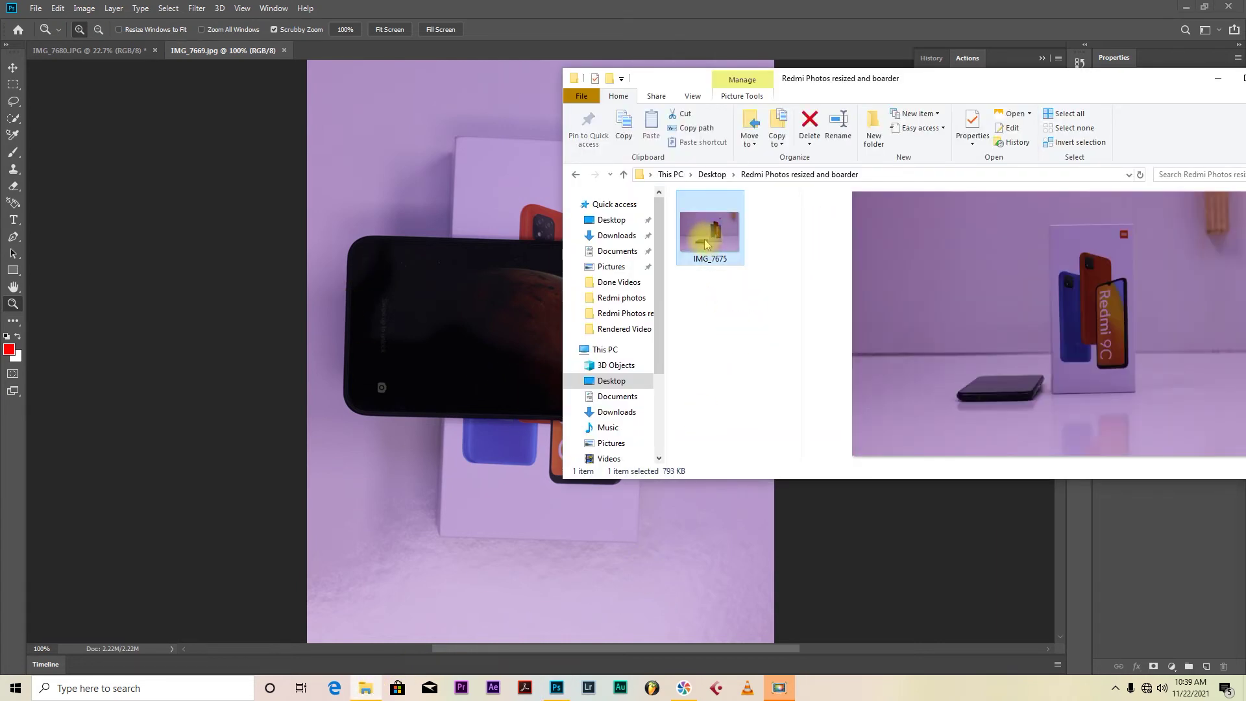
pyautogui.rightClick(706, 242)
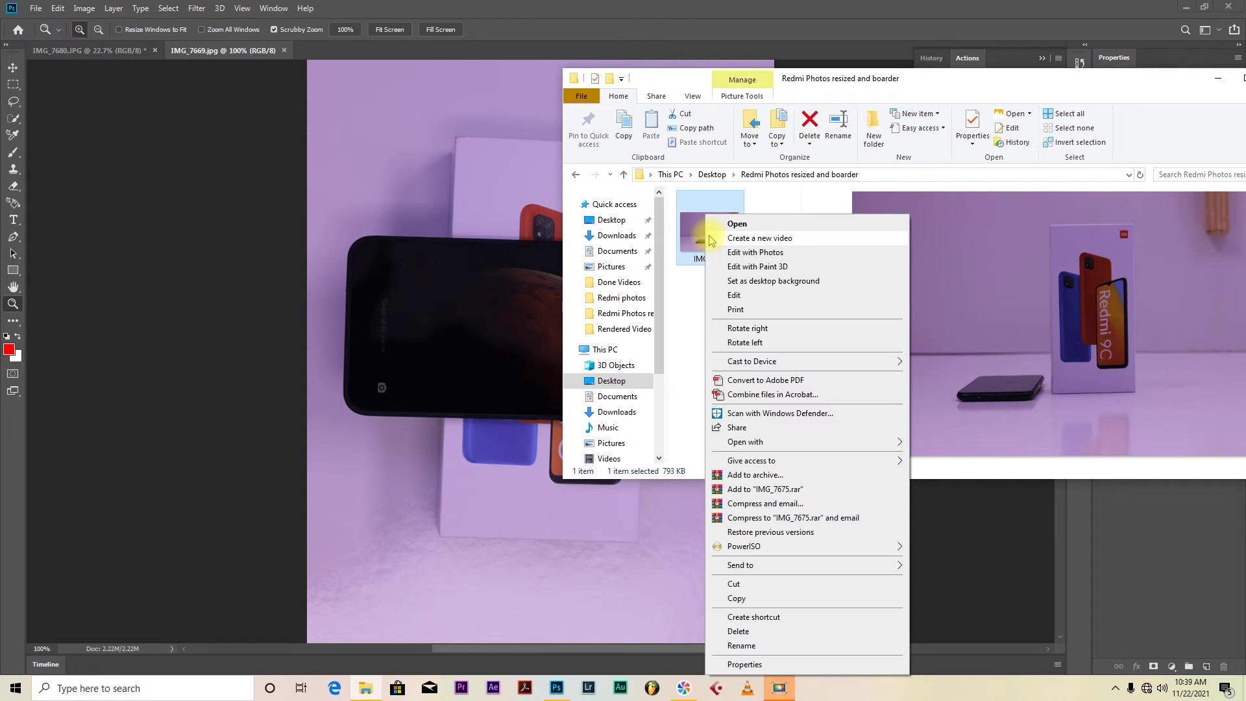
pyautogui.click(739, 632)
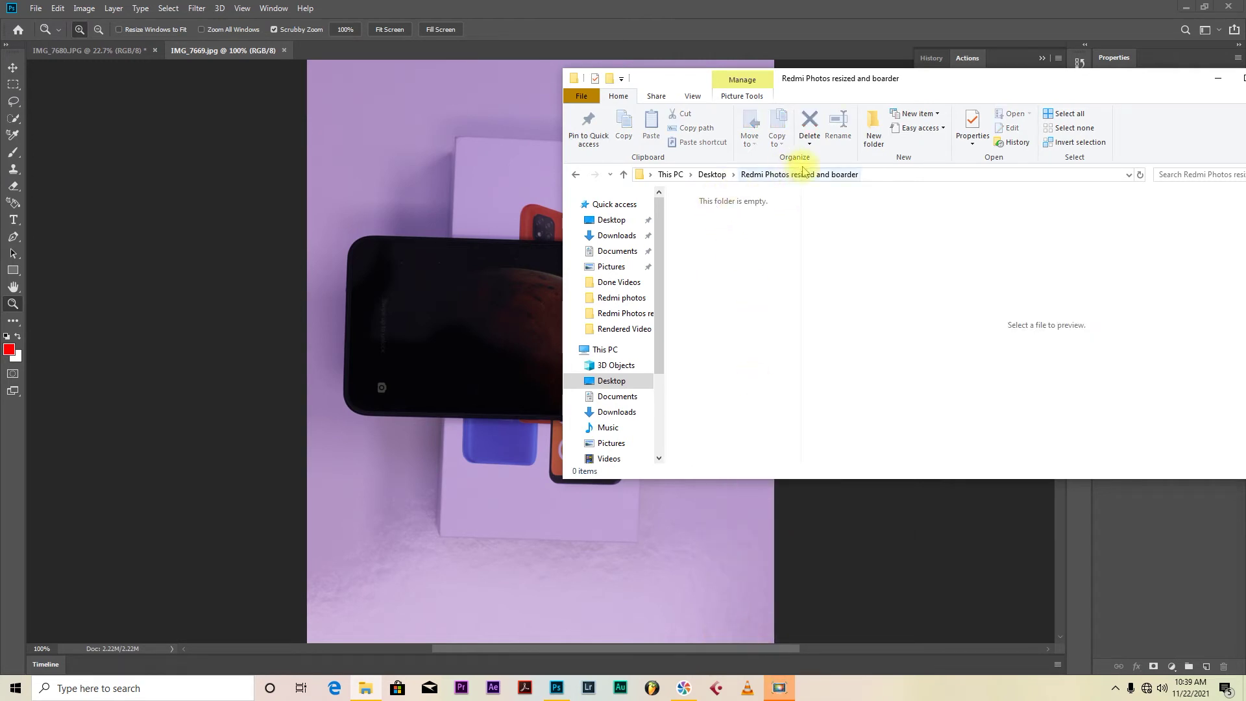
pyautogui.moveTo(1154, 78); pyautogui.dragTo(1010, 119)
pyautogui.click(1125, 122)
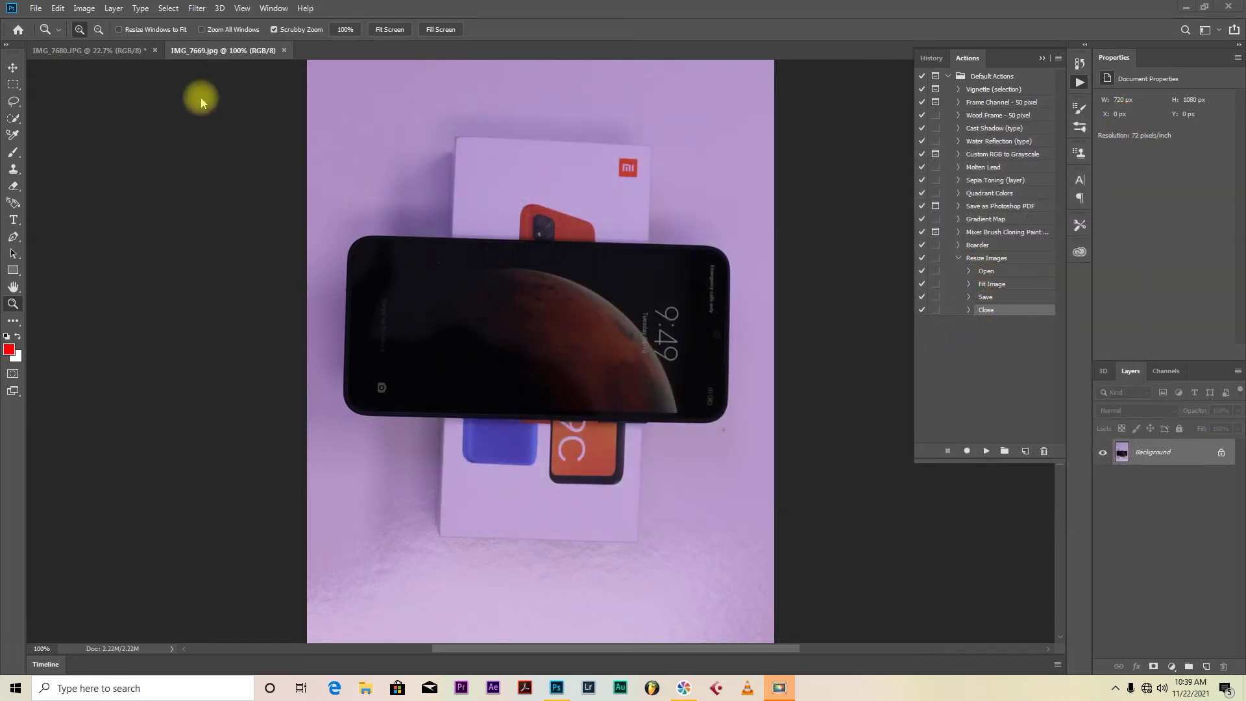
# Start a Batch automation that plays the Resize Images action from the Default Actions set.
pyautogui.press('space')
pyautogui.click(36, 11)
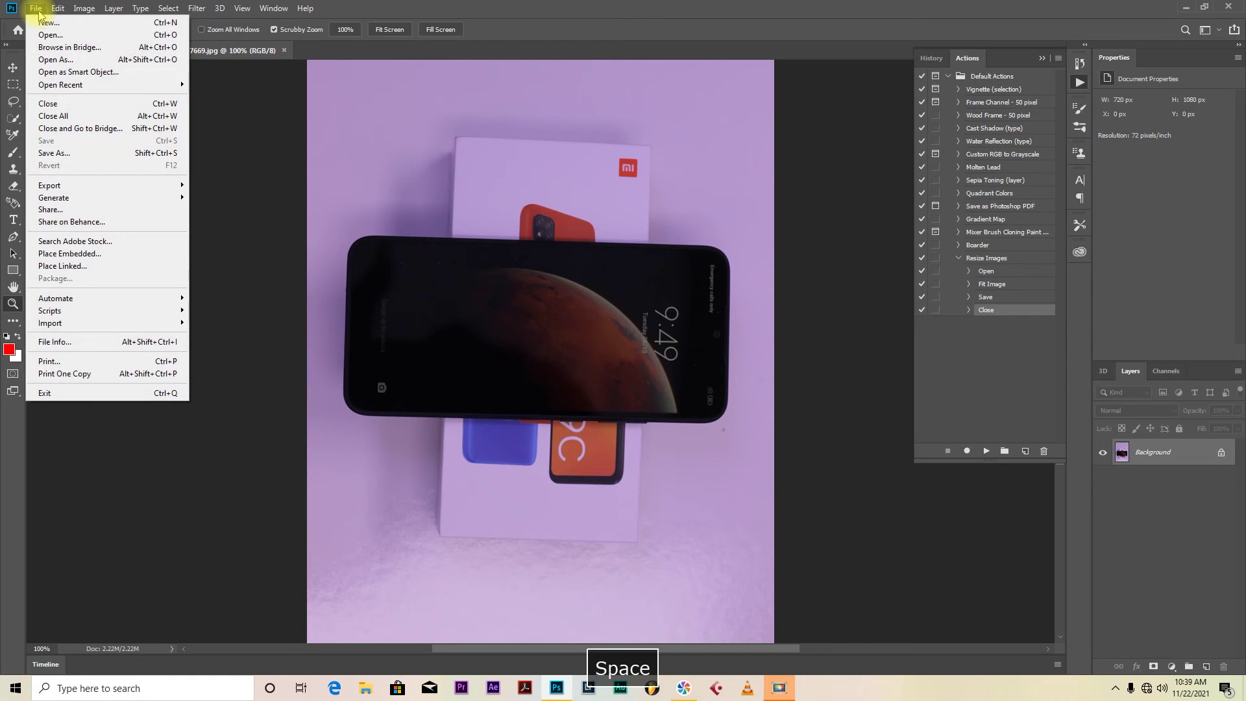
pyautogui.moveTo(131, 302)
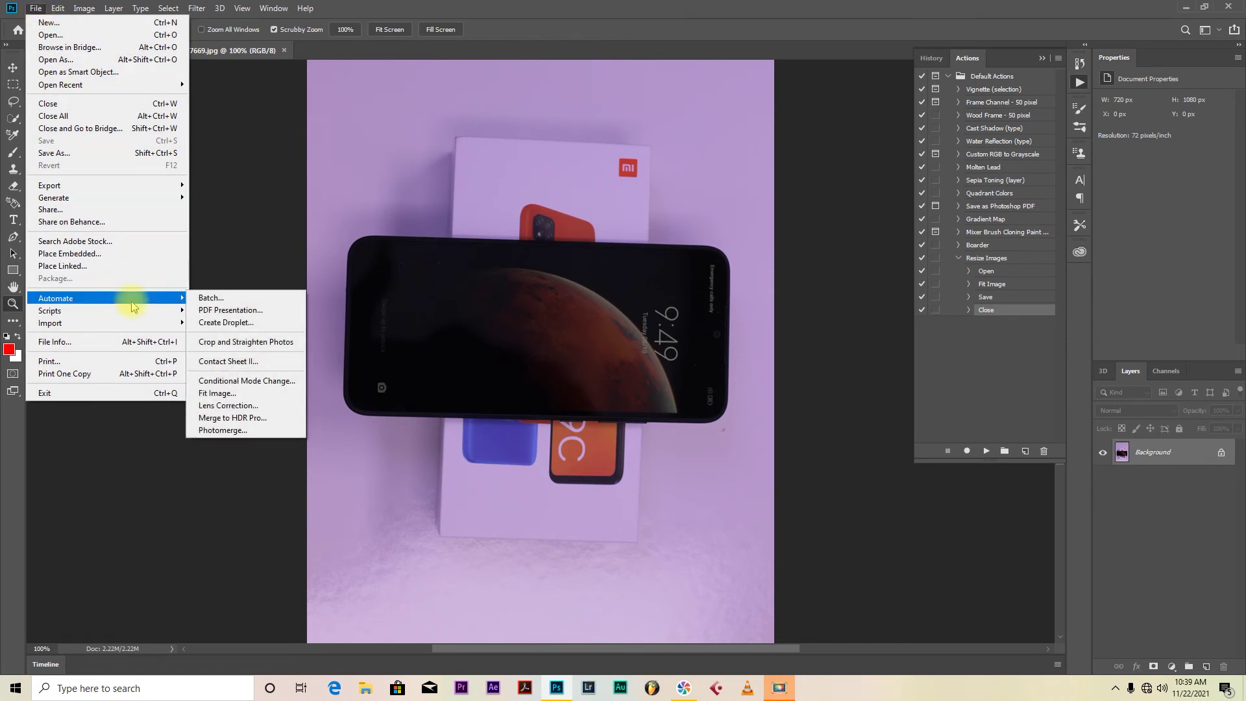
pyautogui.click(209, 297)
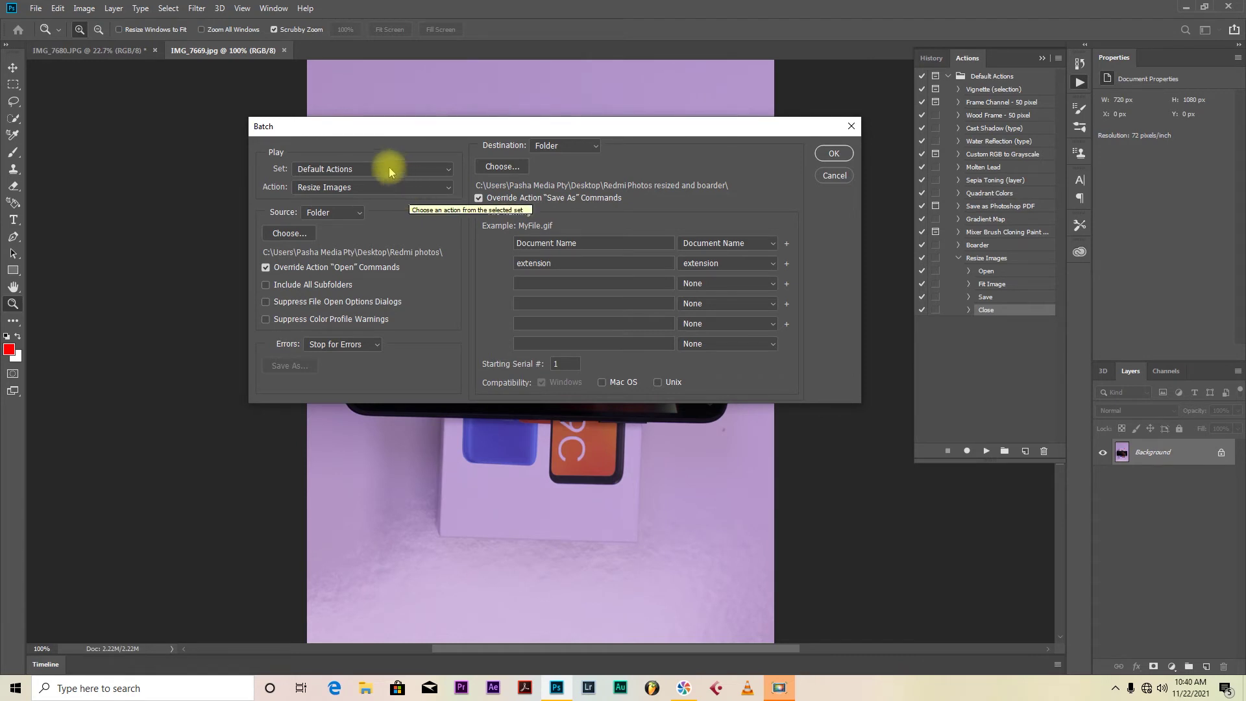
pyautogui.moveTo(372, 132)
pyautogui.mouseDown()
pyautogui.moveTo(338, 138)
pyautogui.moveTo(352, 119)
pyautogui.mouseUp()
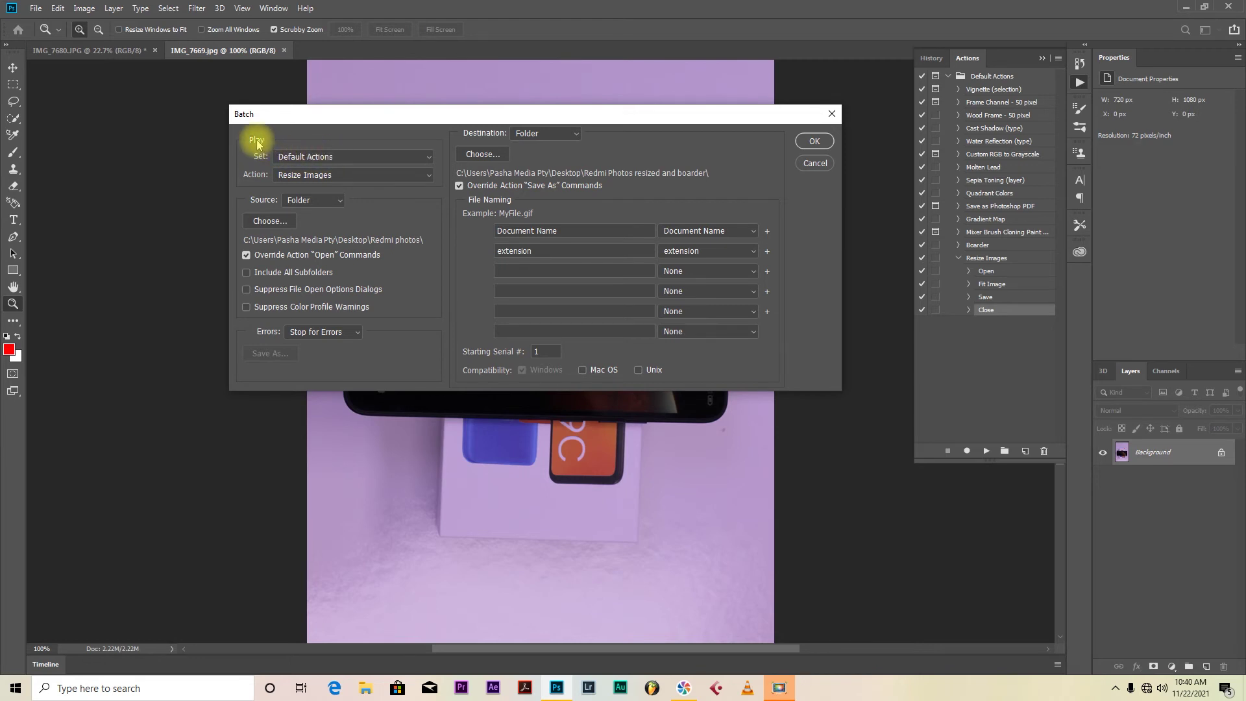
pyautogui.click(305, 175)
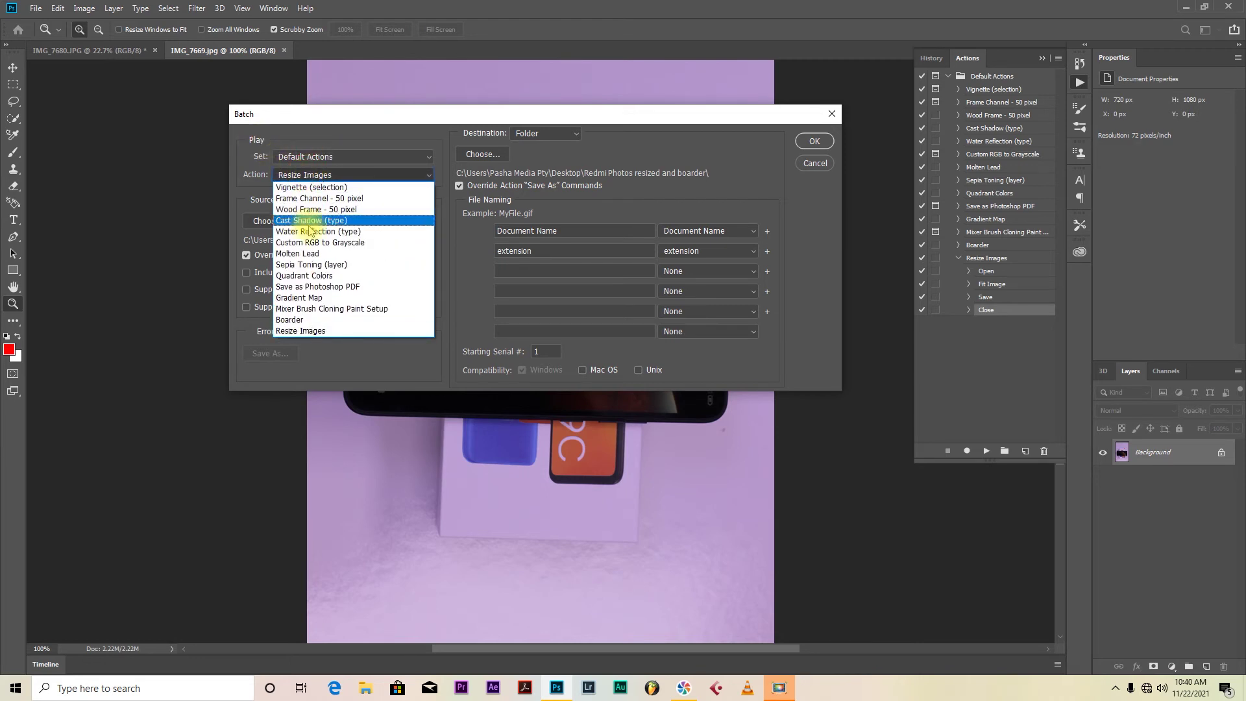
pyautogui.click(300, 331)
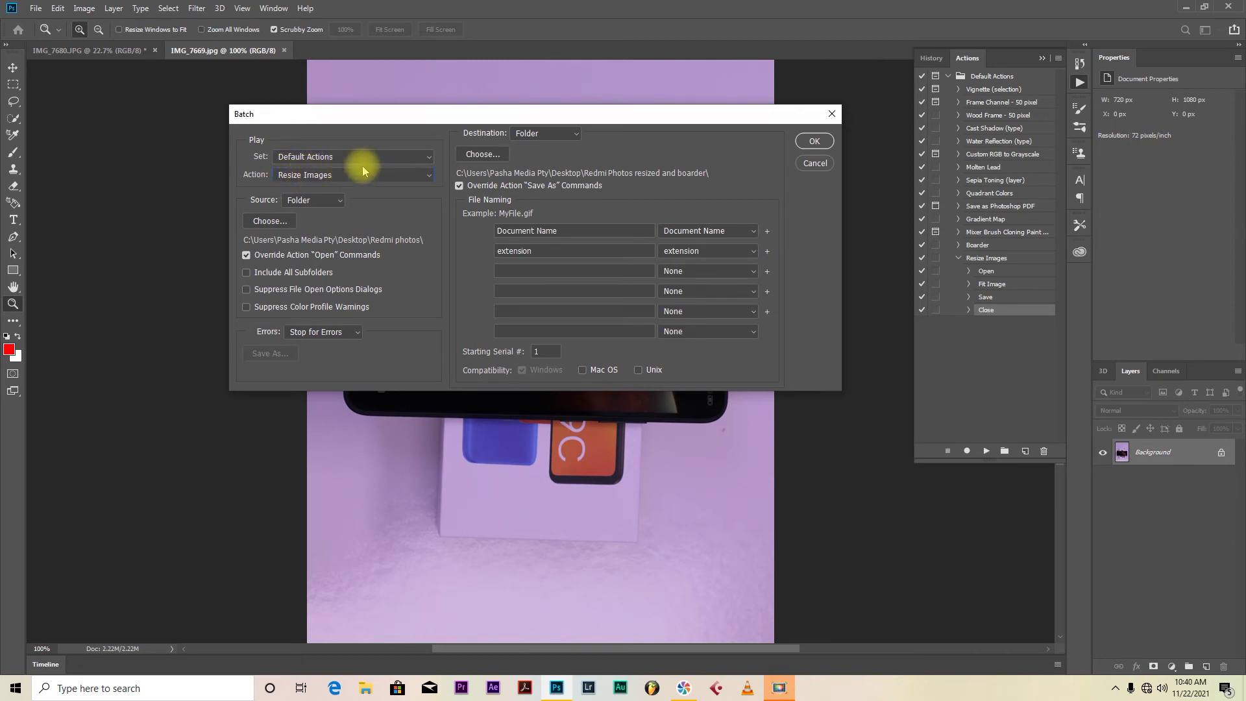
# Set the batch source to the "Redmi photos" folder on the Desktop.
pyautogui.click(325, 201)
pyautogui.click(374, 204)
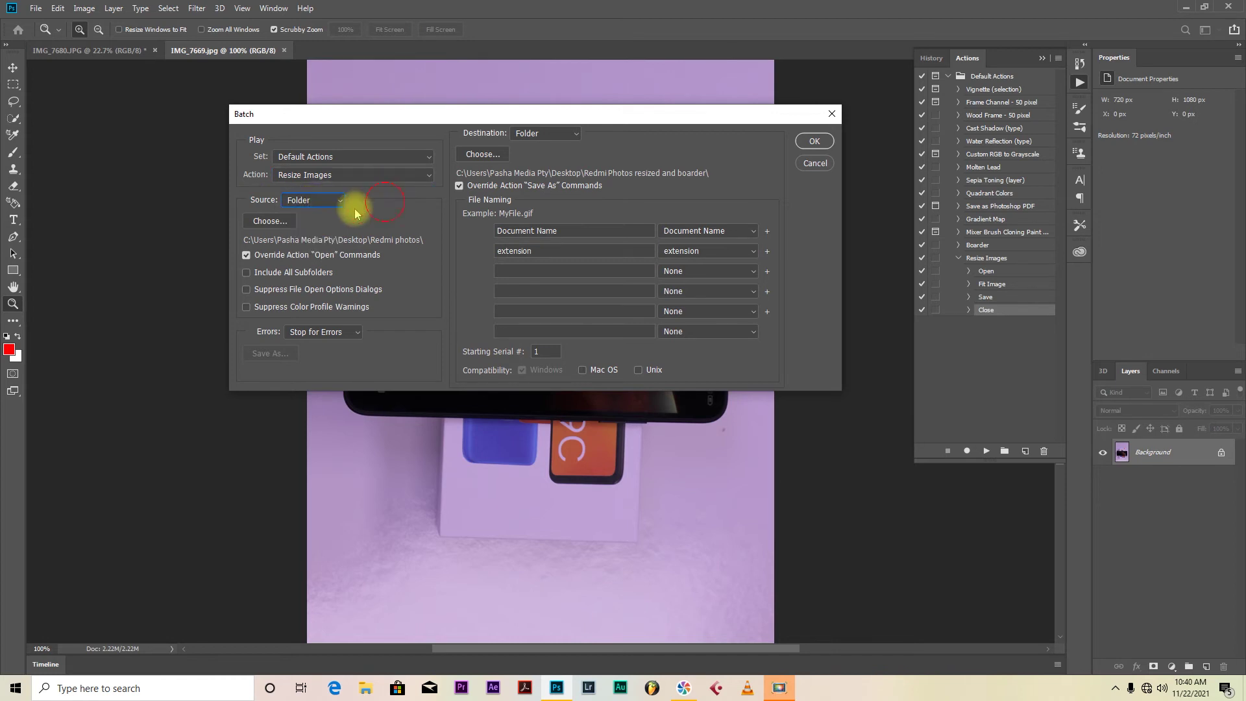
pyautogui.click(283, 227)
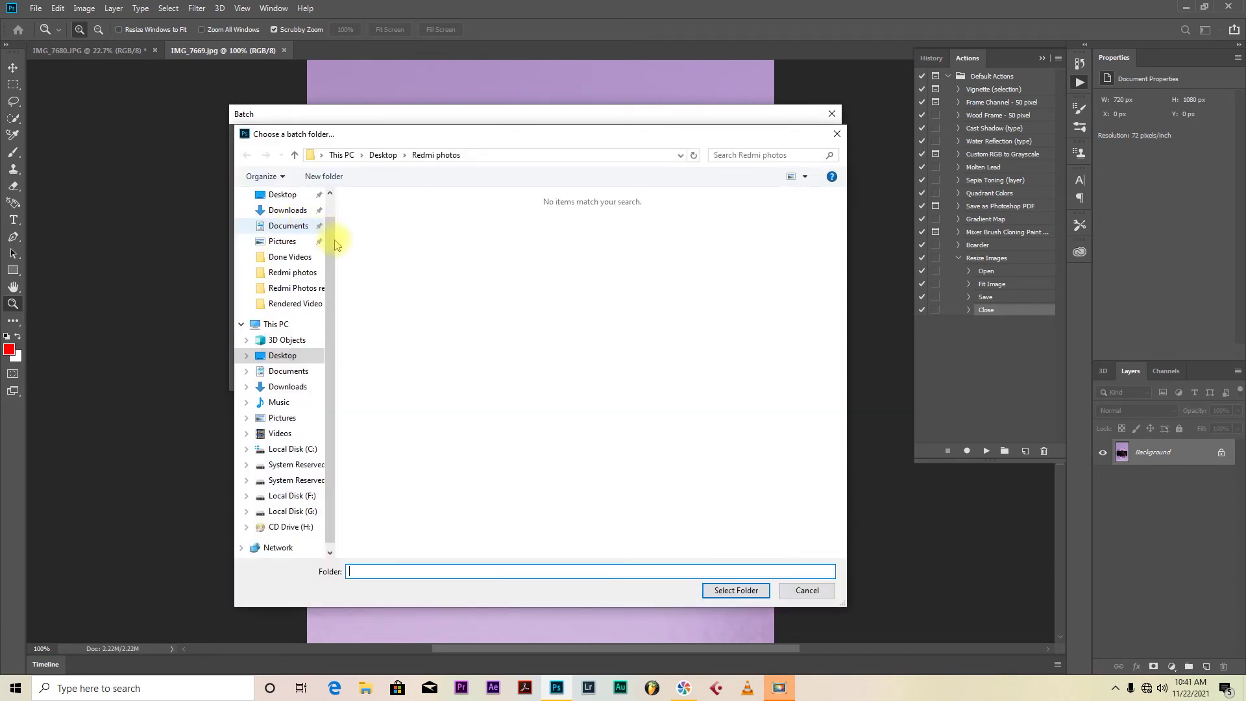
pyautogui.click(381, 158)
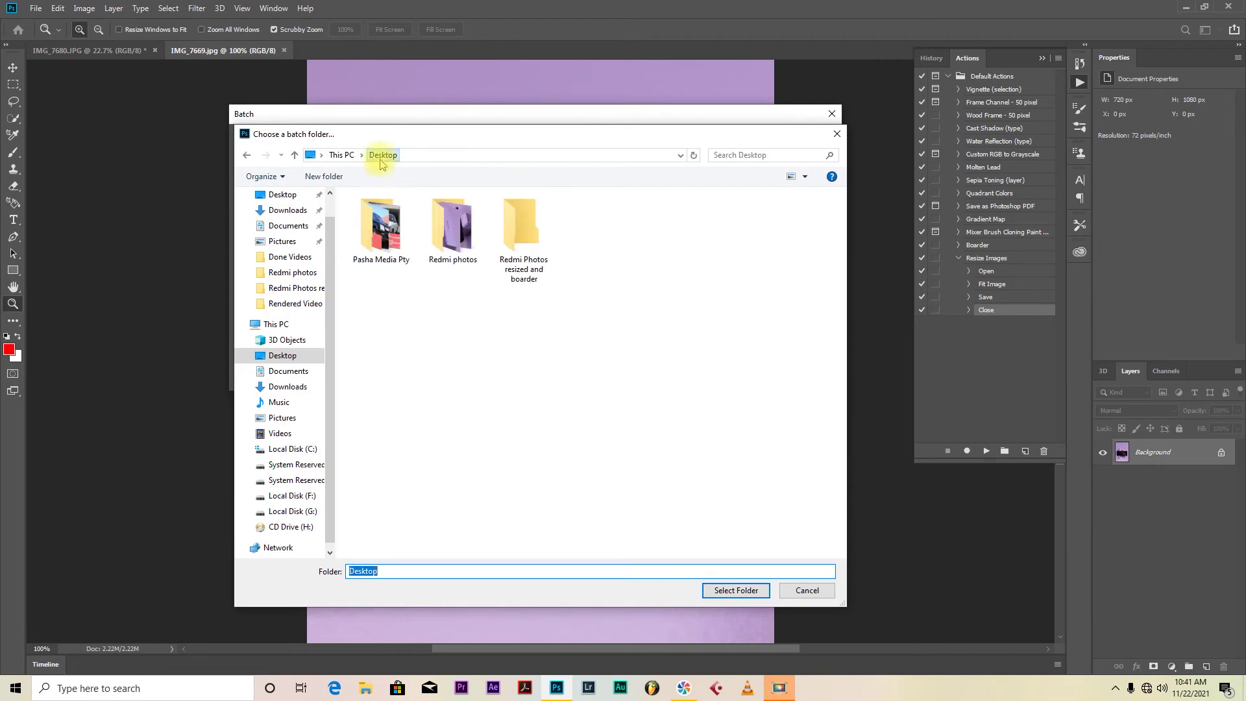
pyautogui.click(455, 232)
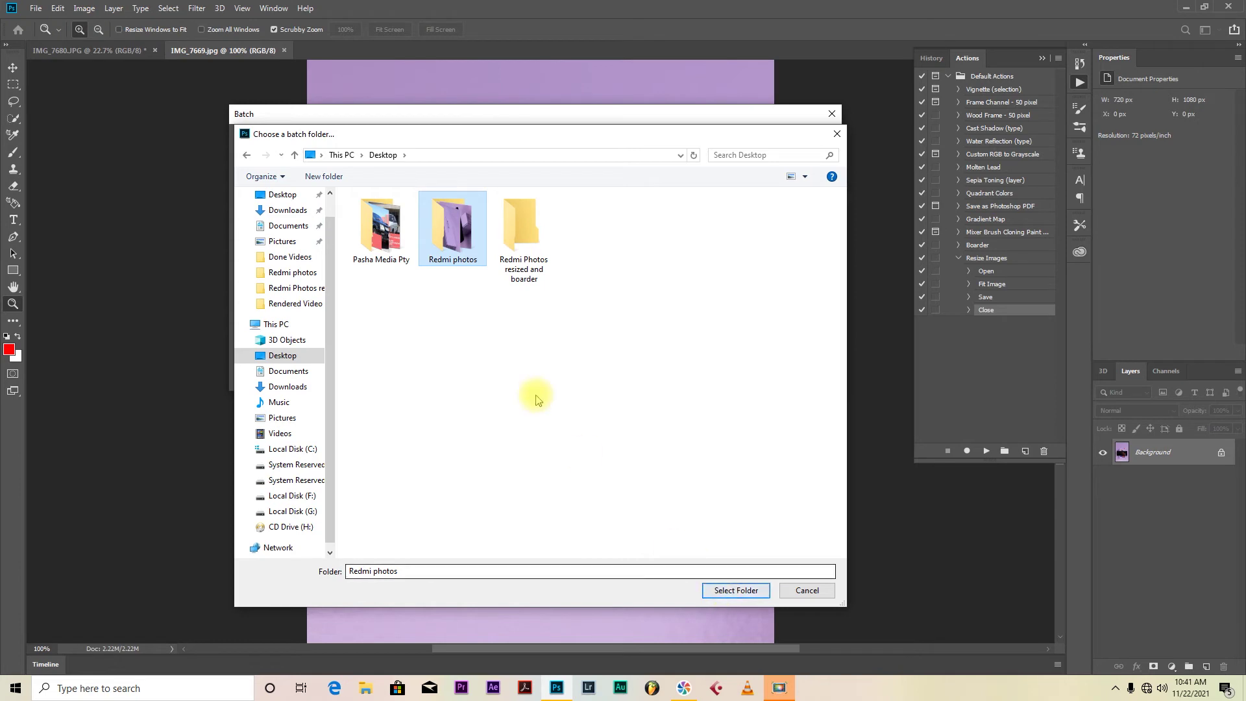
pyautogui.click(376, 238)
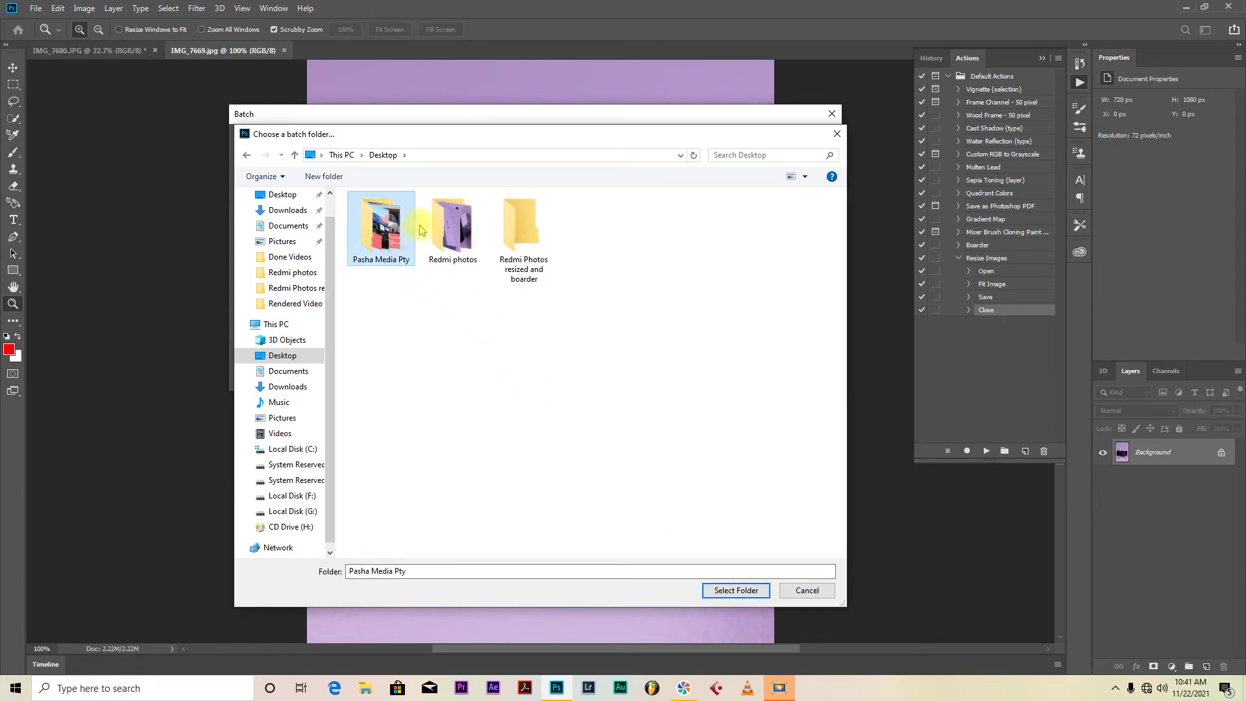
pyautogui.click(452, 234)
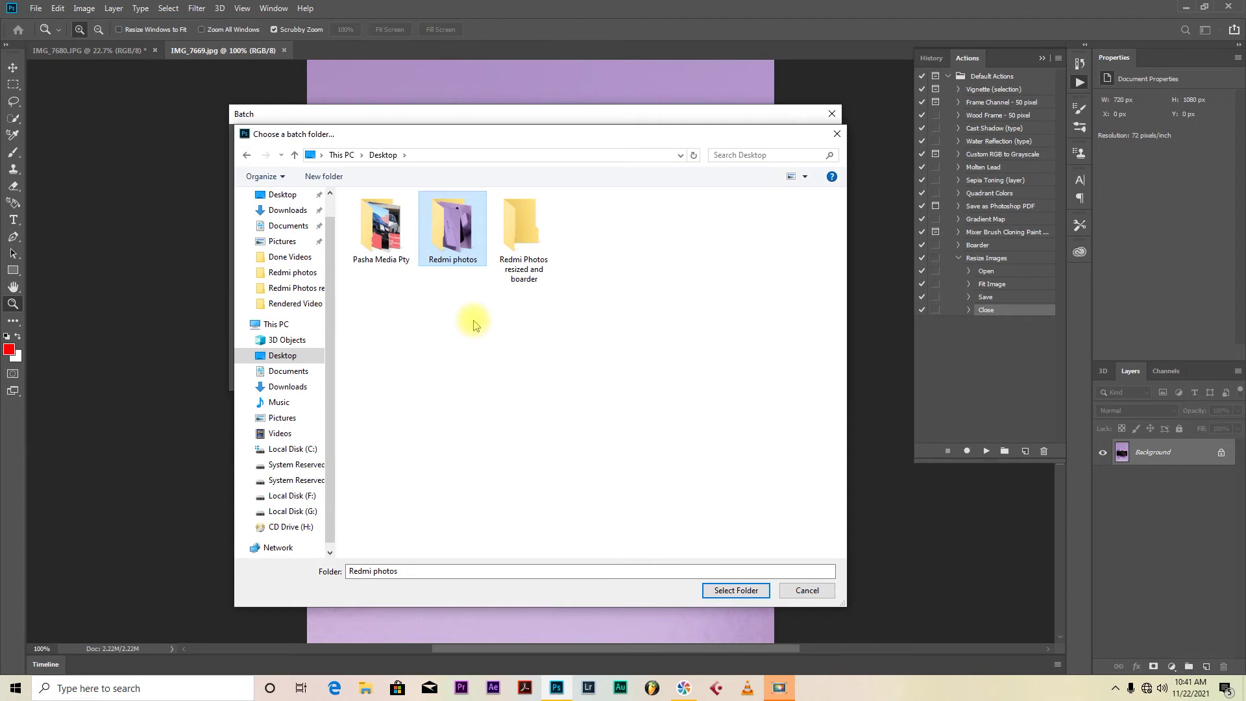
pyautogui.click(735, 591)
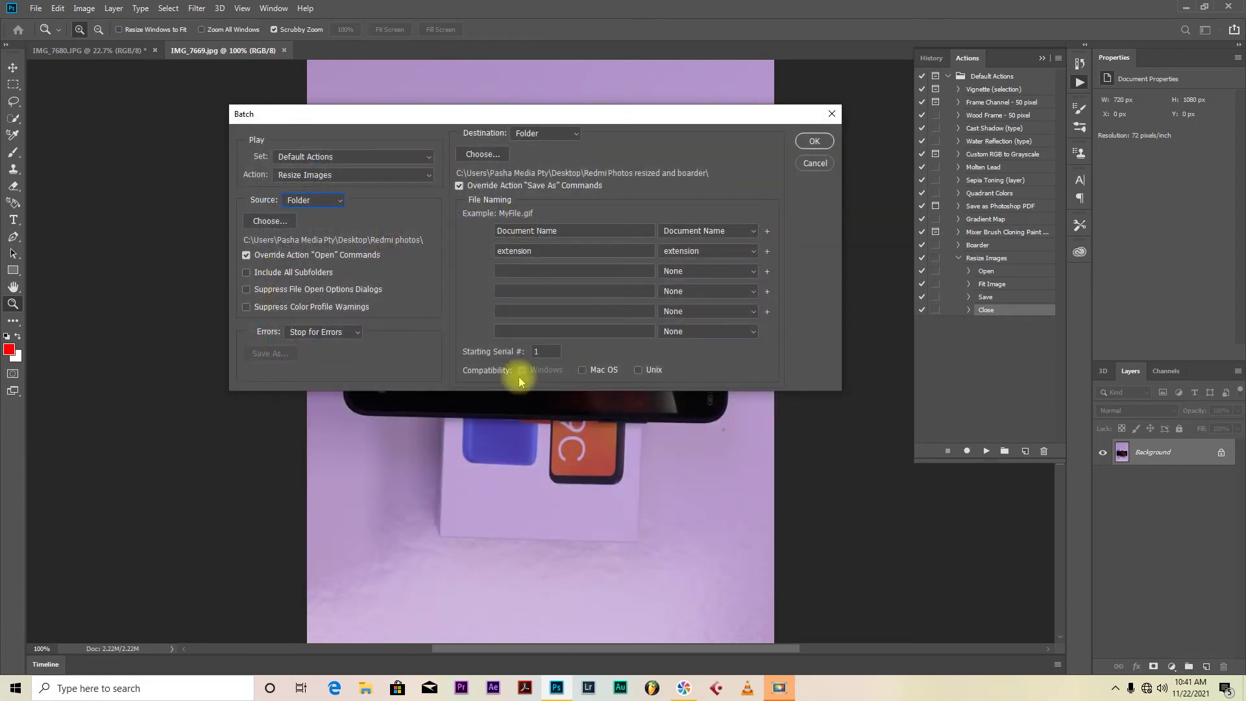
# Make sure Override Action "Open" Commands is enabled for the batch source and accept its notice.
pyautogui.click(247, 255)
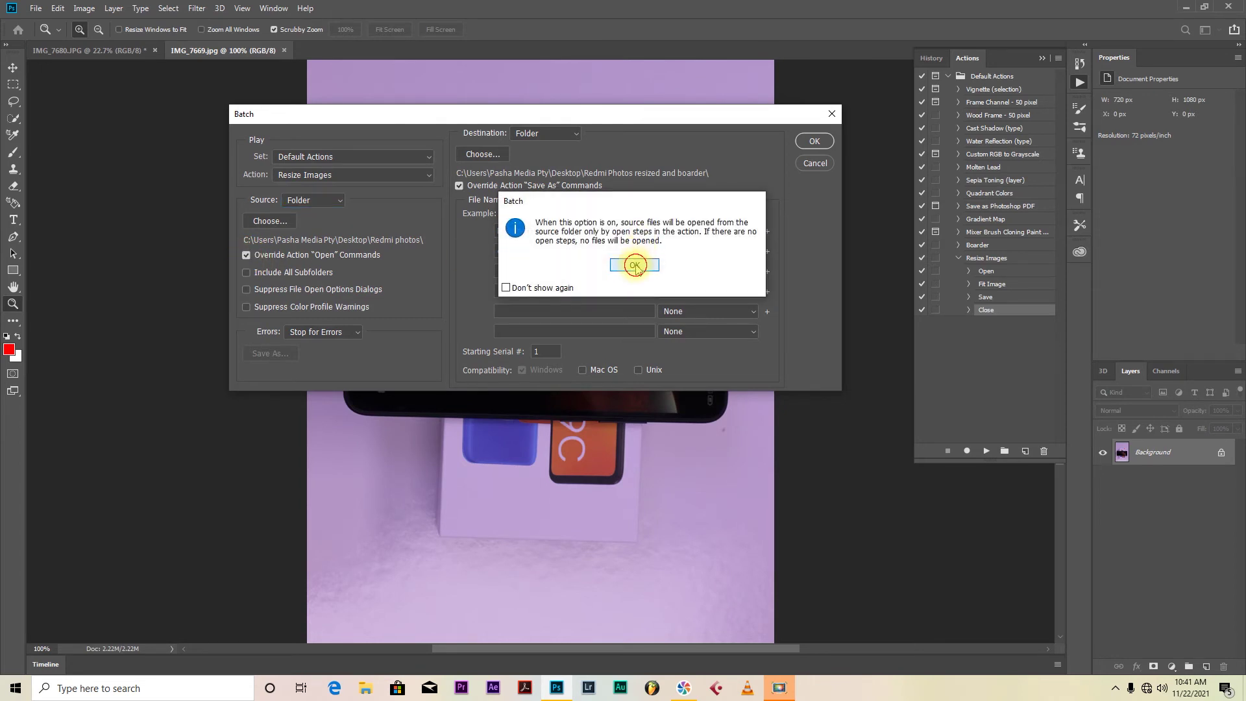
pyautogui.click(635, 264)
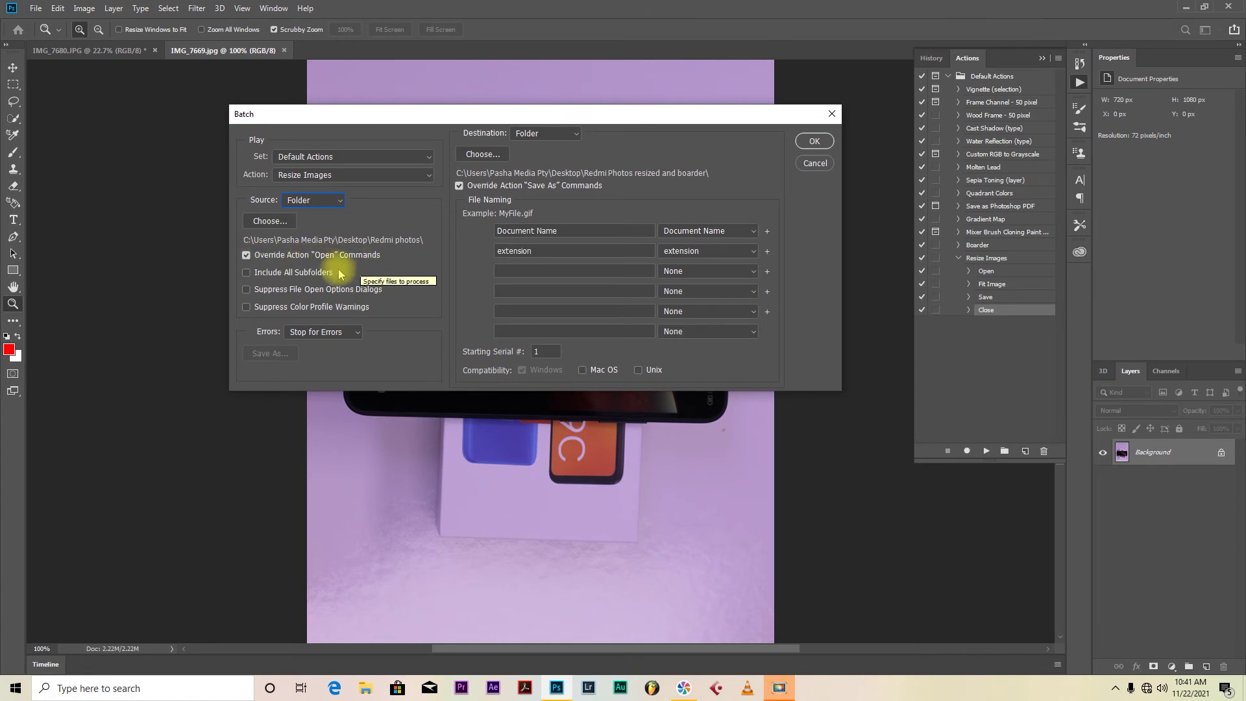
pyautogui.click(246, 255)
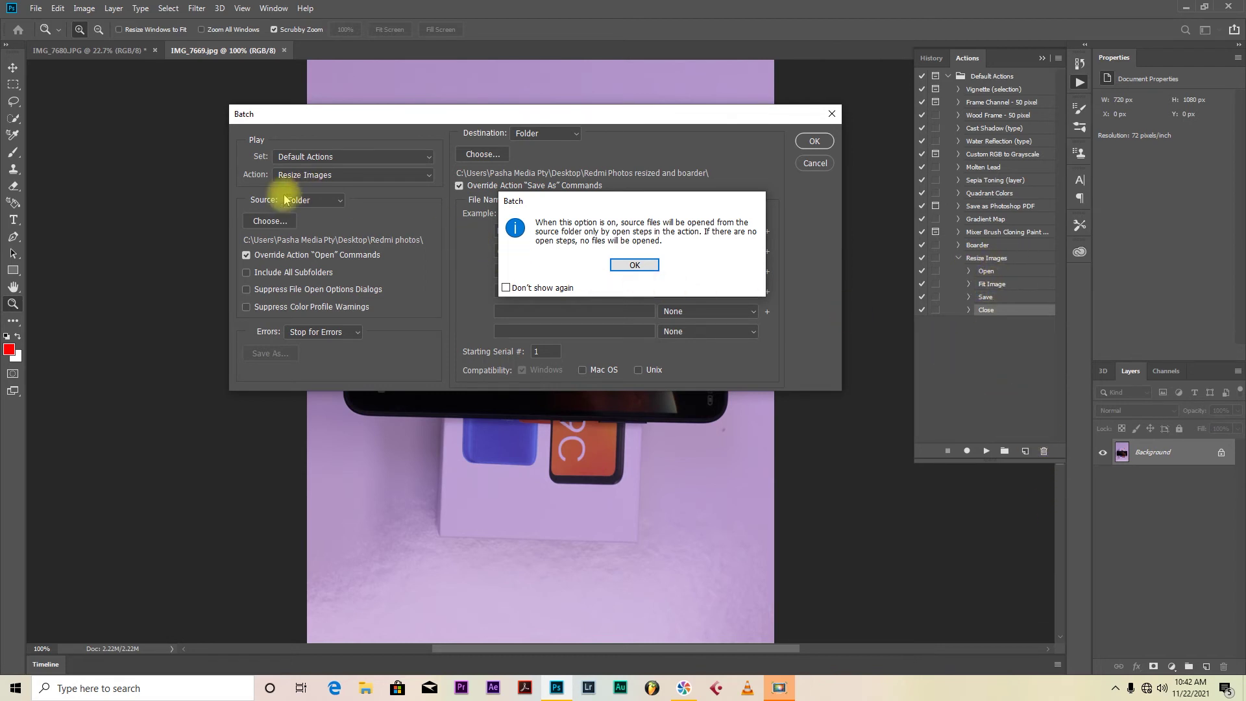
pyautogui.click(635, 265)
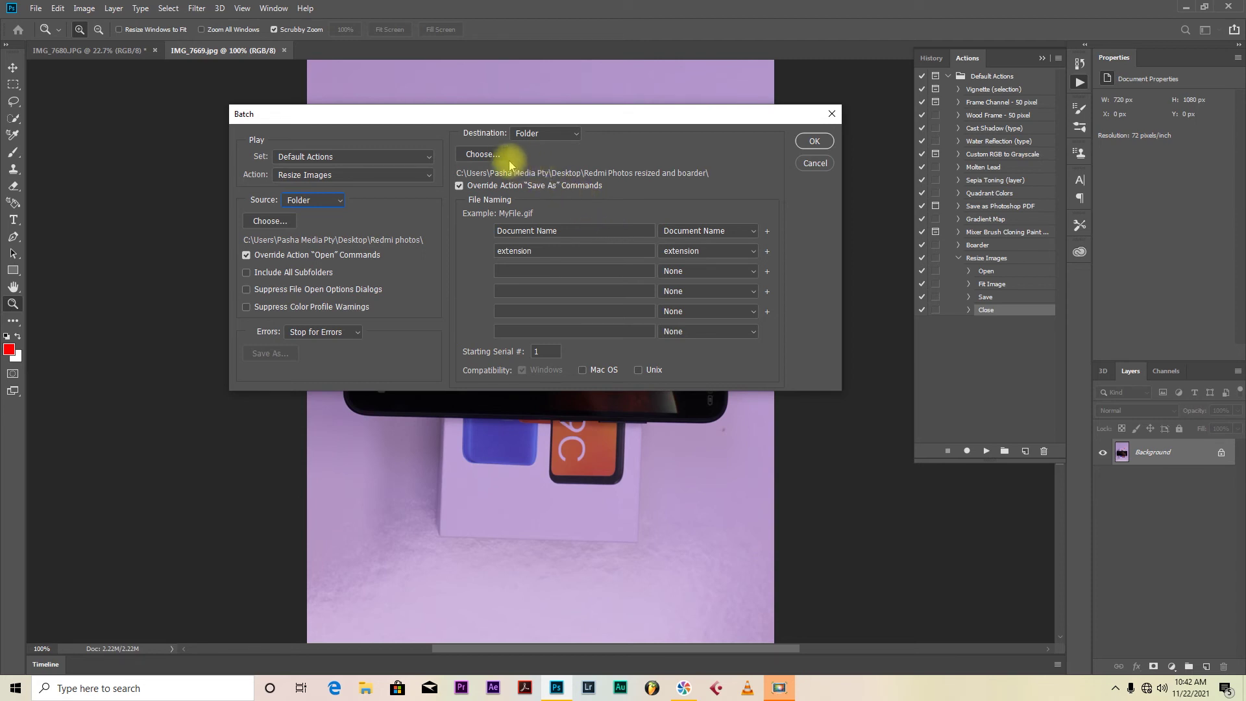
# Set the batch destination to the Desktop folder "Redmi Photos resized and boarder".
pyautogui.click(492, 159)
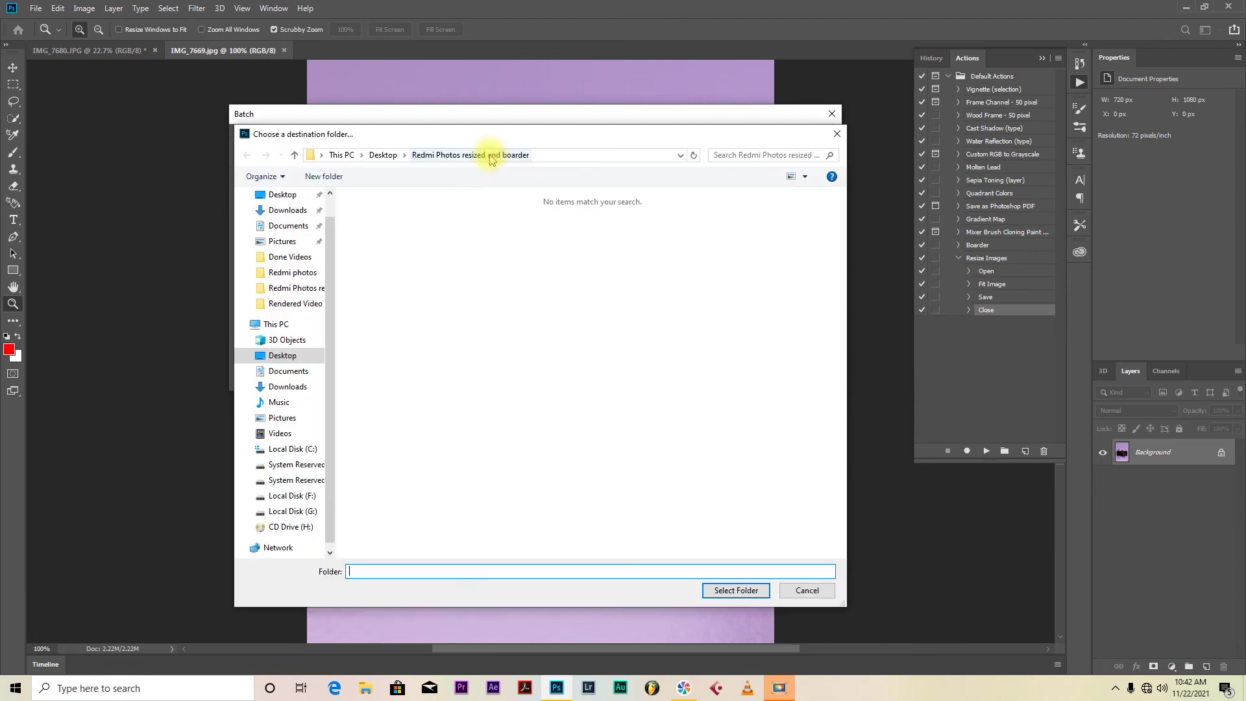
pyautogui.click(383, 159)
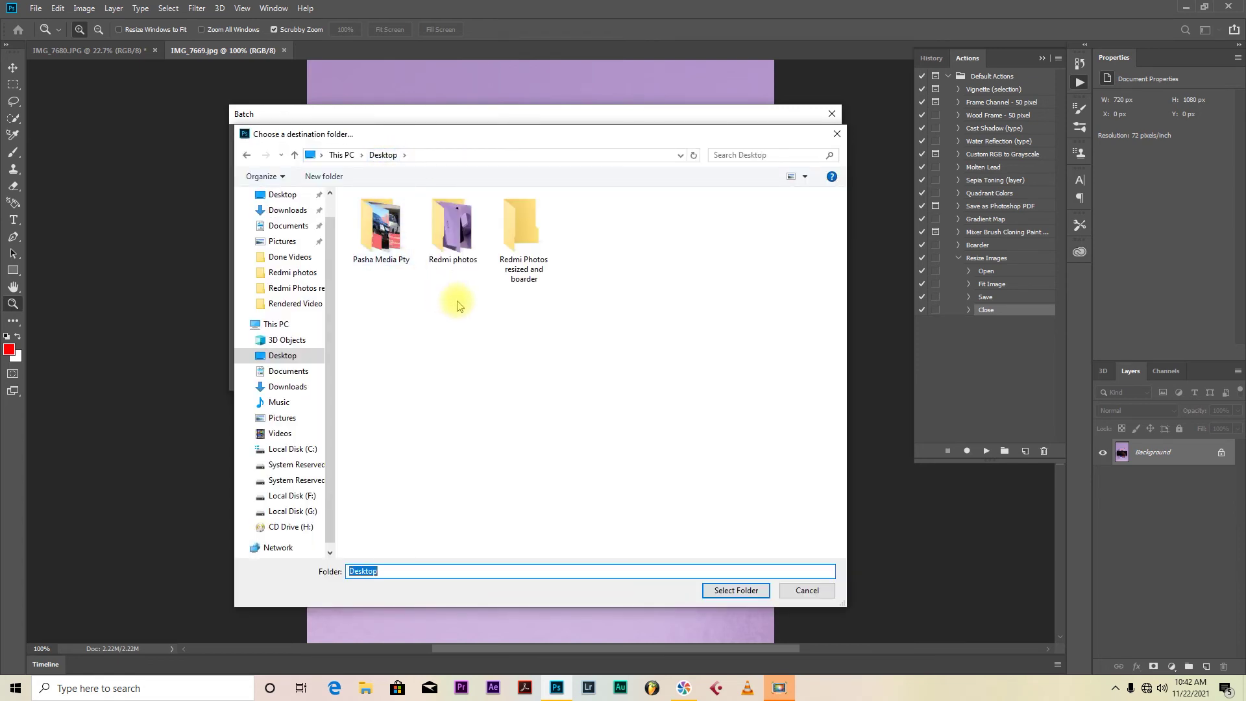
pyautogui.click(529, 269)
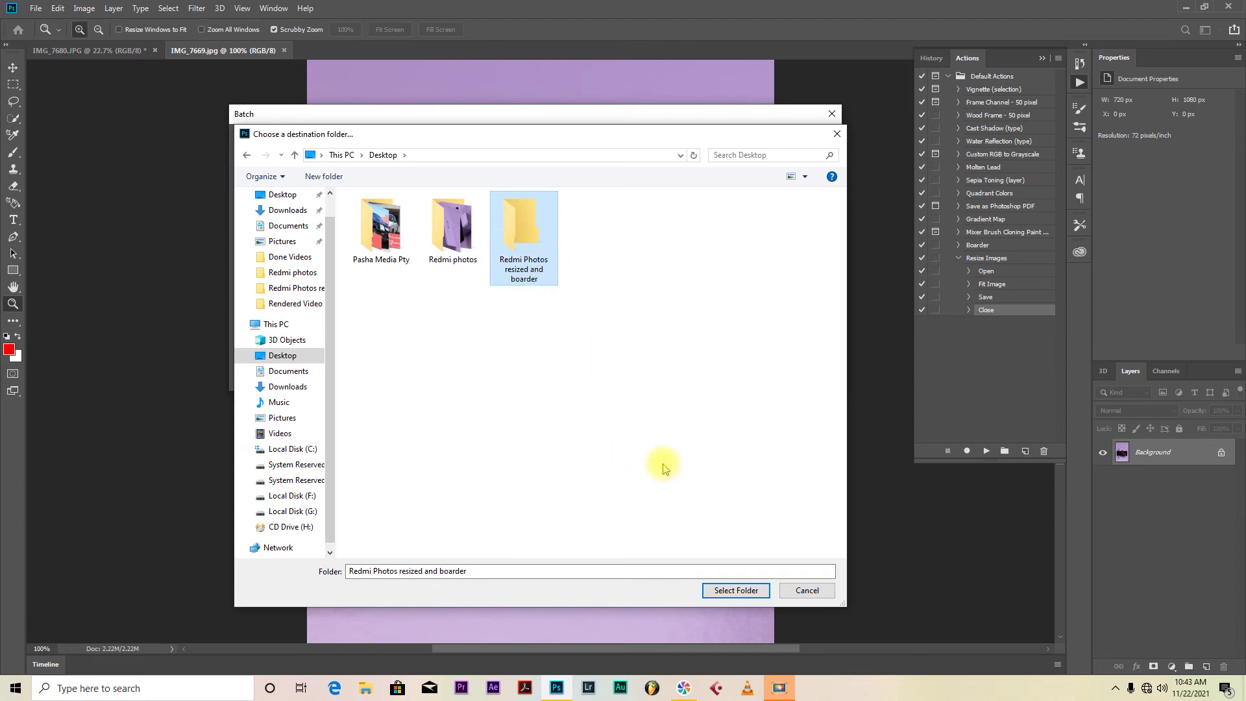
pyautogui.click(730, 590)
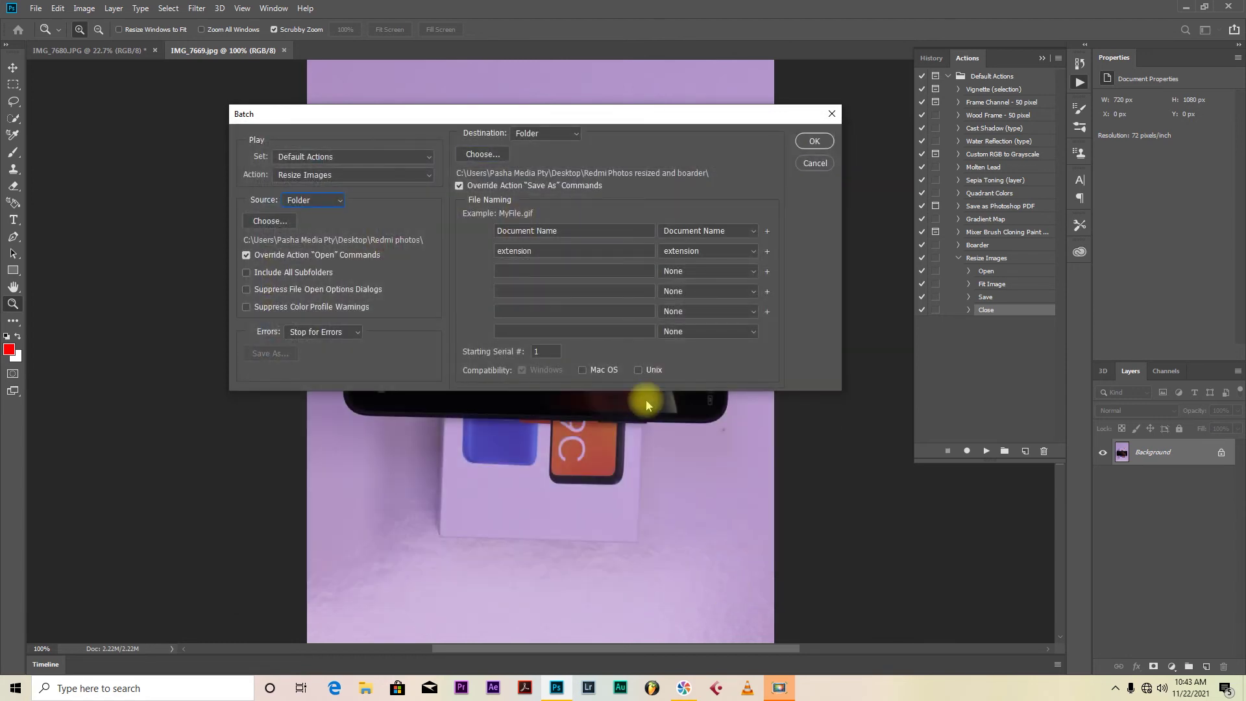
# Make sure Override Action "Save As" Commands is enabled for the destination and run the batch.
pyautogui.click(458, 186)
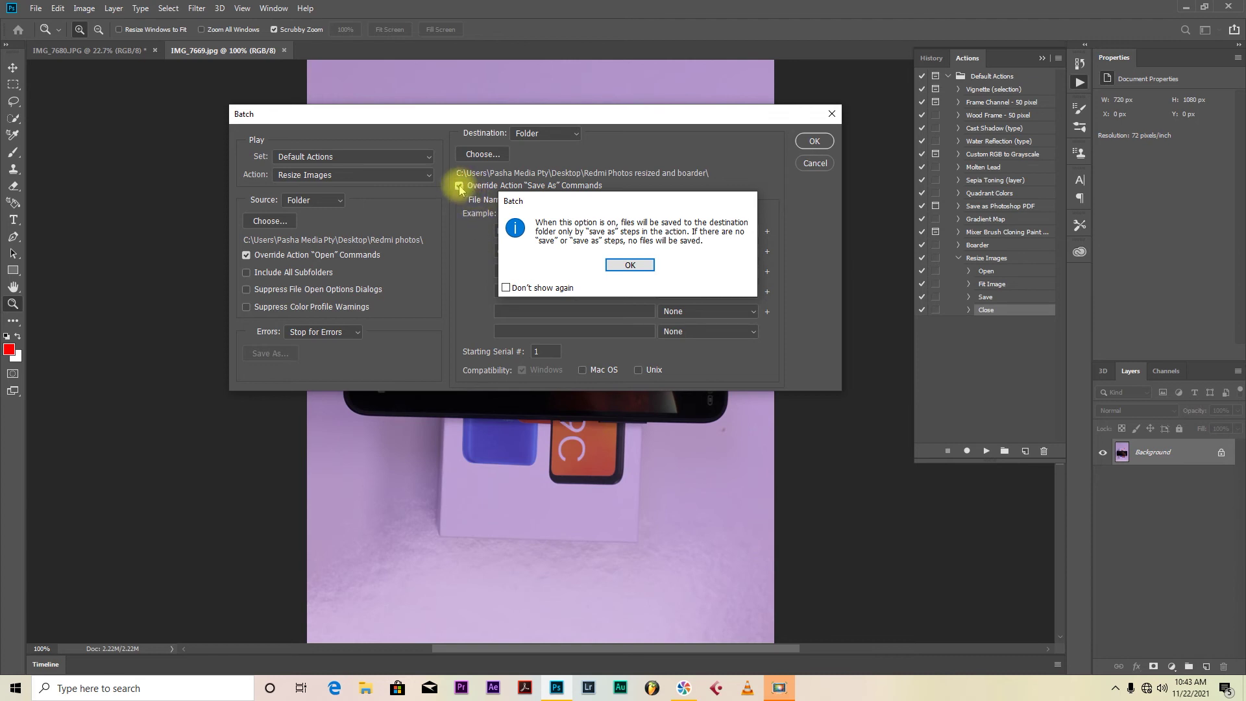
pyautogui.click(629, 266)
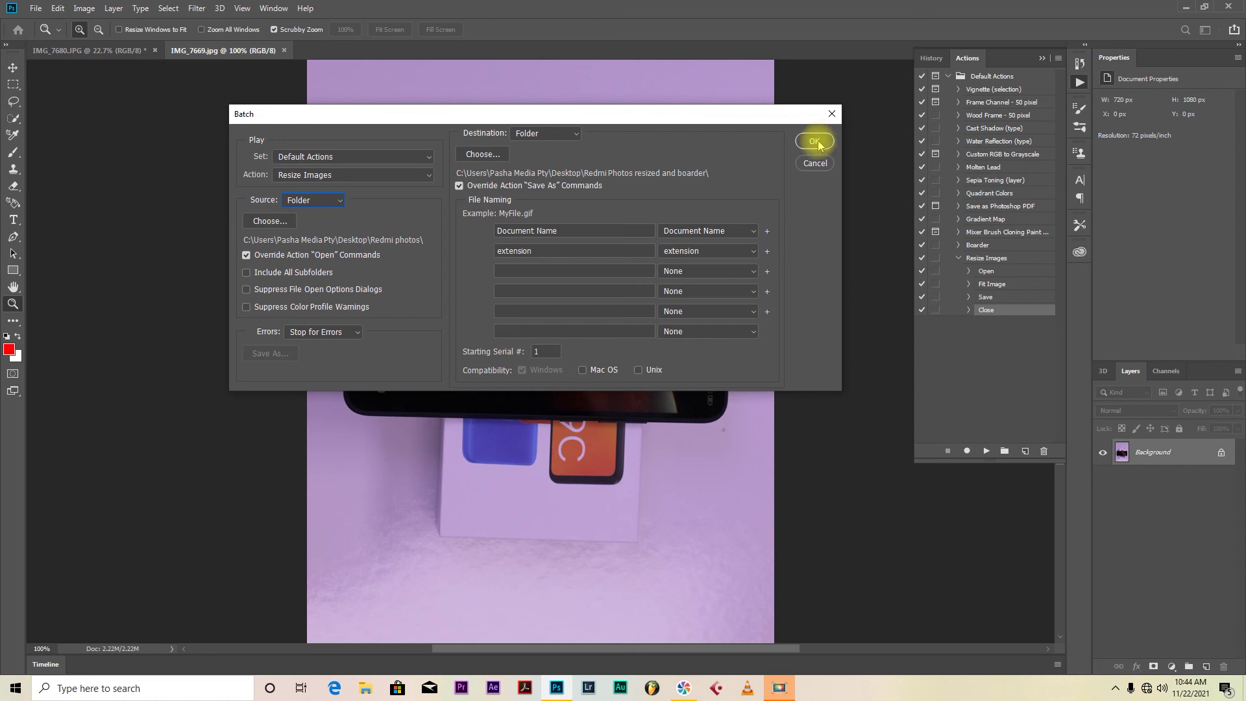
pyautogui.click(817, 143)
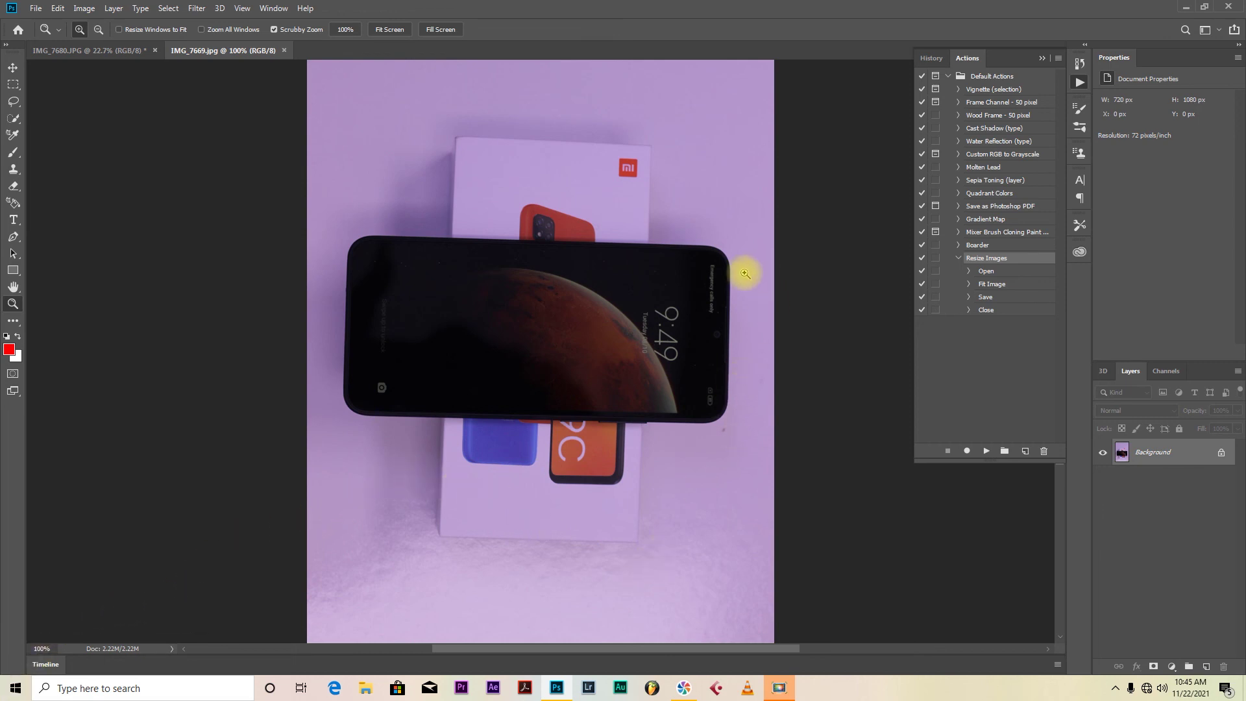
# Open the "Redmi Photos resized and boarder" folder from the desktop and preview the resized photos IMG_7661 to IMG_7664.
pyautogui.click(1184, 8)
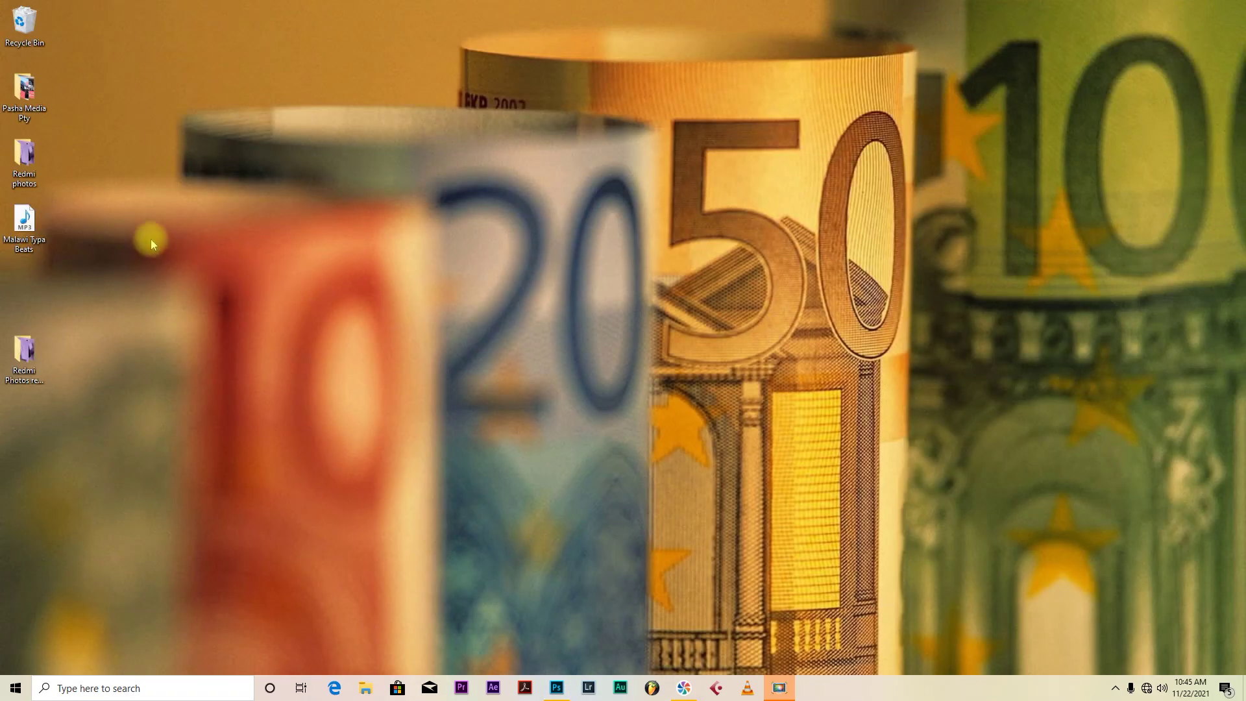
pyautogui.click(23, 360)
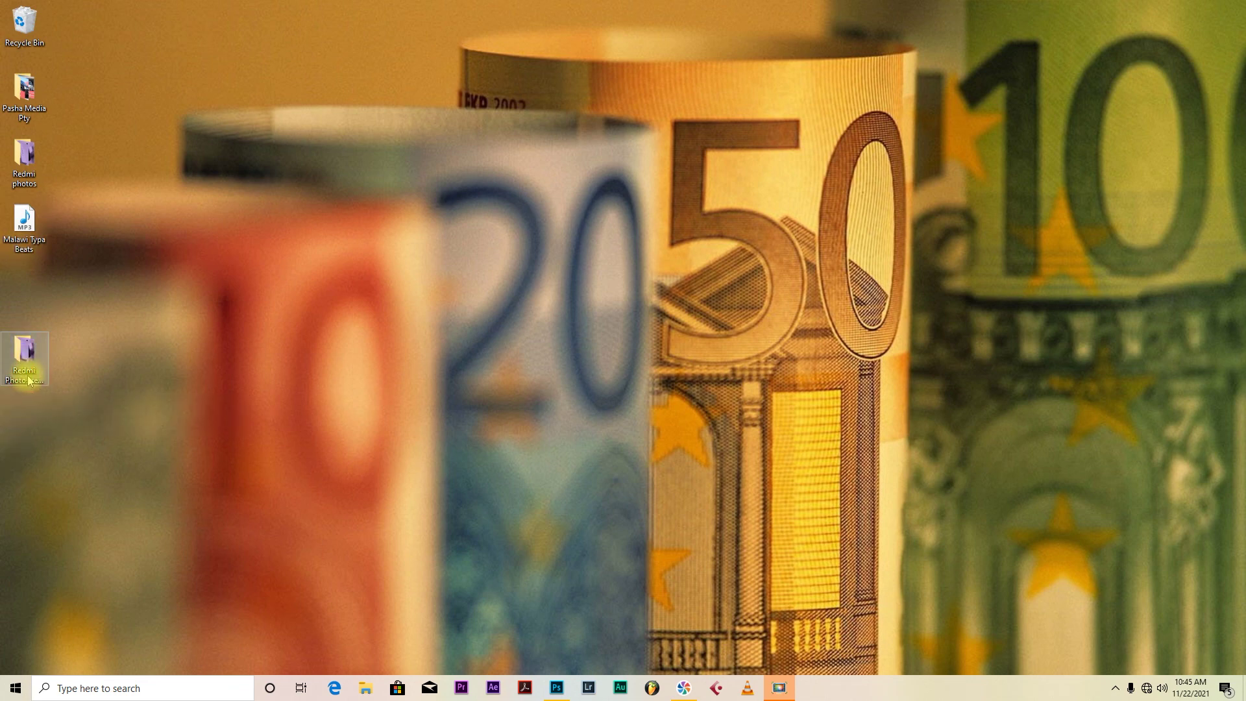
pyautogui.doubleClick(33, 378)
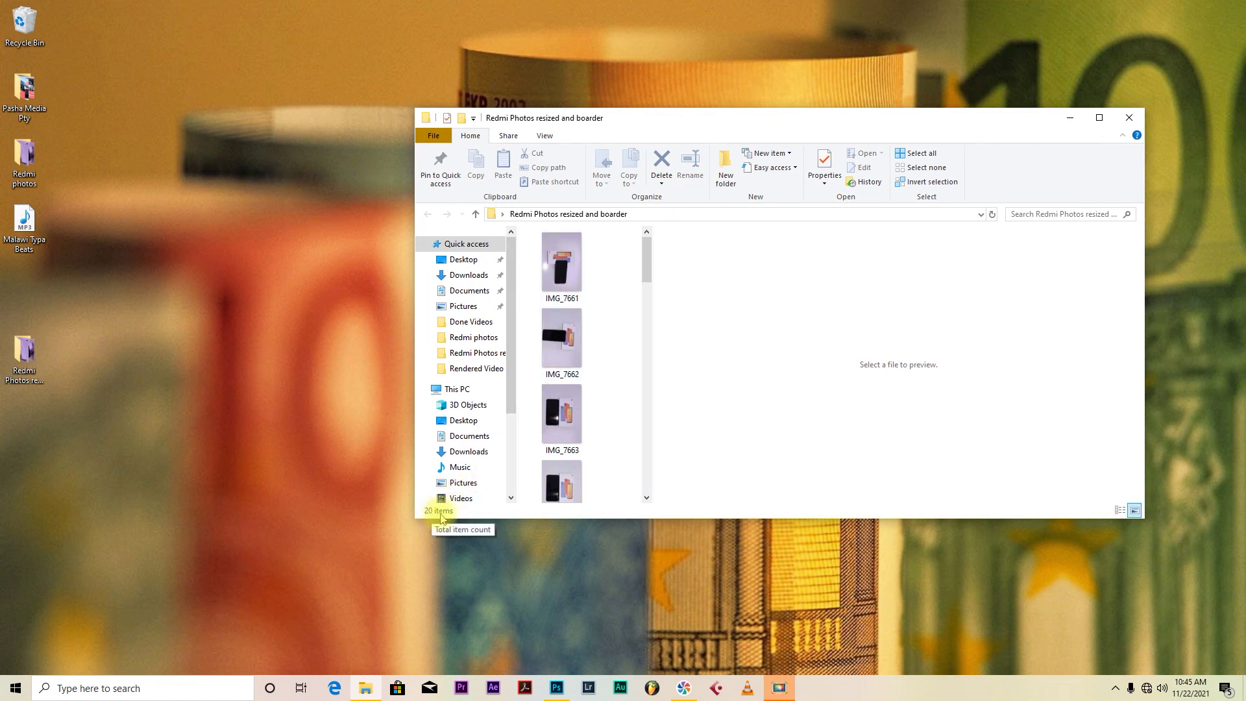
pyautogui.click(558, 418)
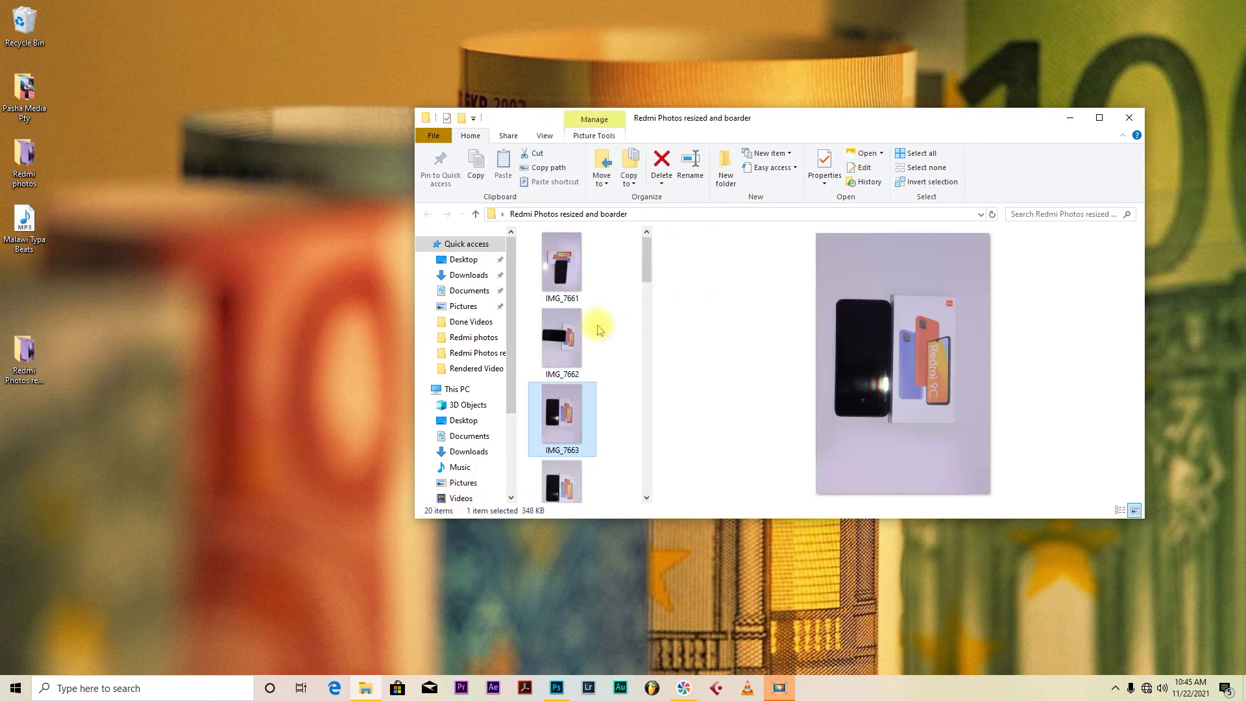
pyautogui.click(563, 333)
pyautogui.click(561, 263)
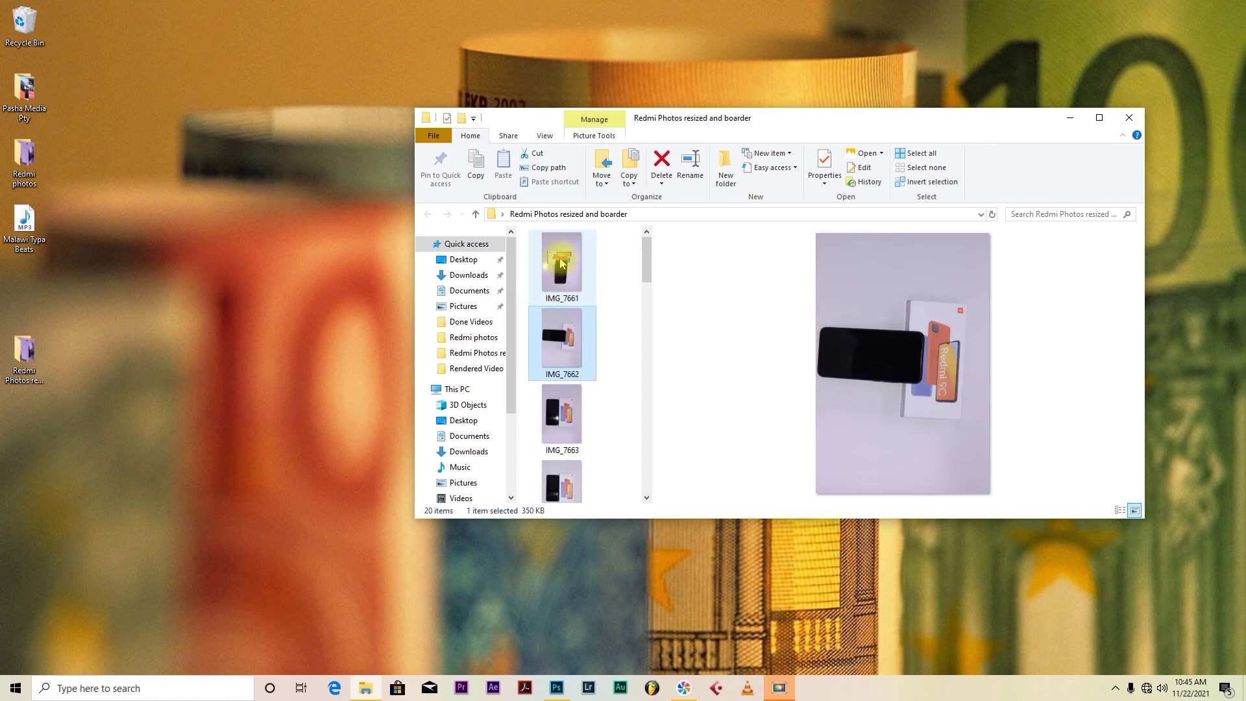
pyautogui.click(566, 437)
pyautogui.click(559, 481)
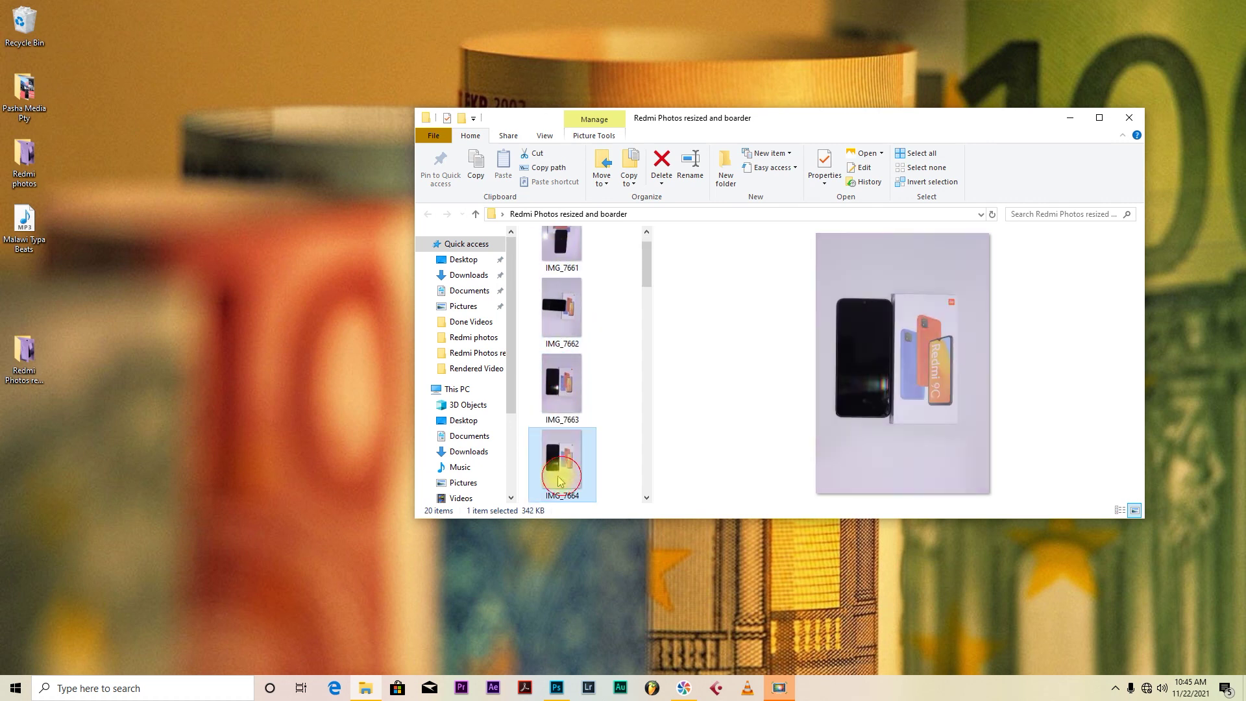
# Open the original "Redmi photos" folder from the desktop and place its window beside the "Redmi Photos resized and boarder" window.
pyautogui.doubleClick(25, 159)
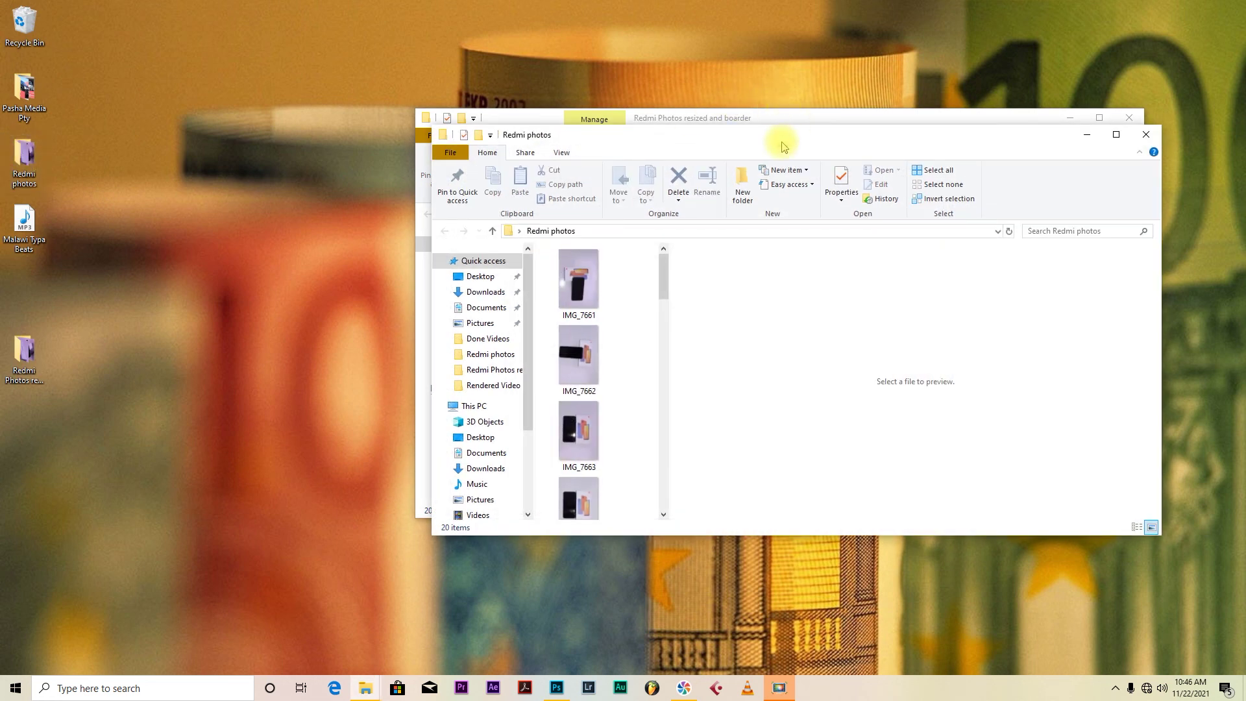
pyautogui.moveTo(785, 138); pyautogui.dragTo(1071, 141)
pyautogui.moveTo(965, 121); pyautogui.dragTo(586, 129)
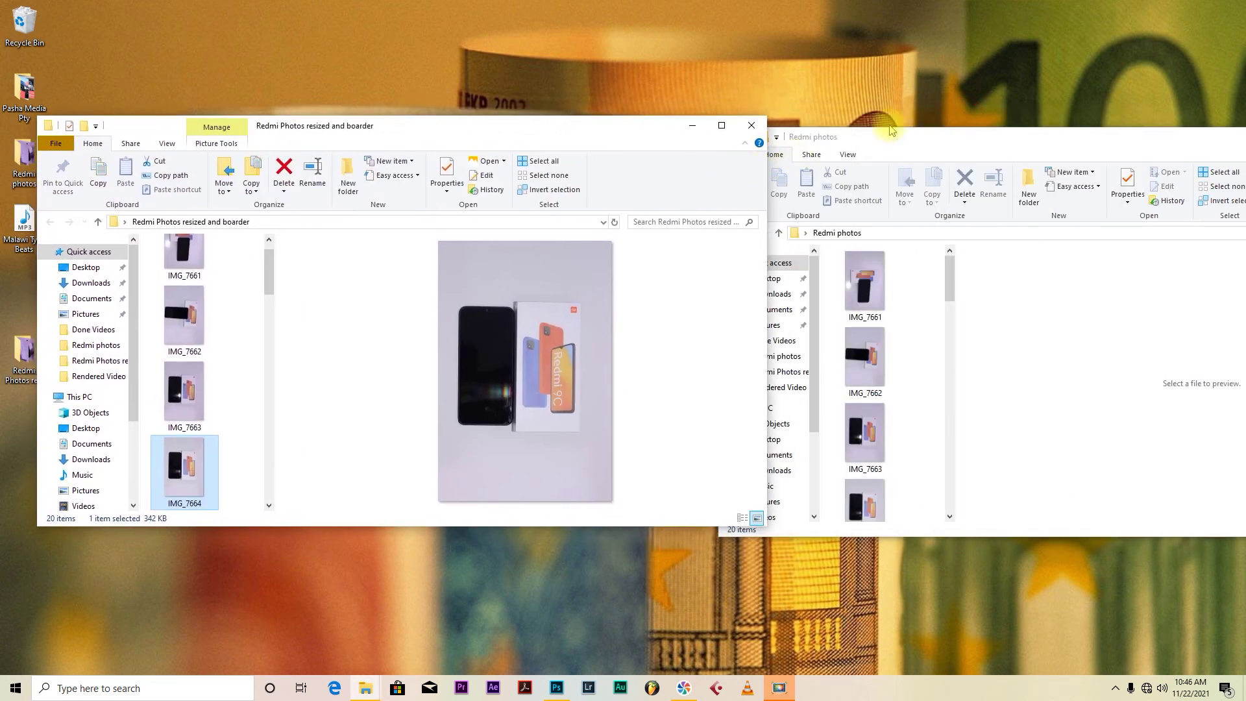
pyautogui.moveTo(1078, 146); pyautogui.dragTo(1072, 110)
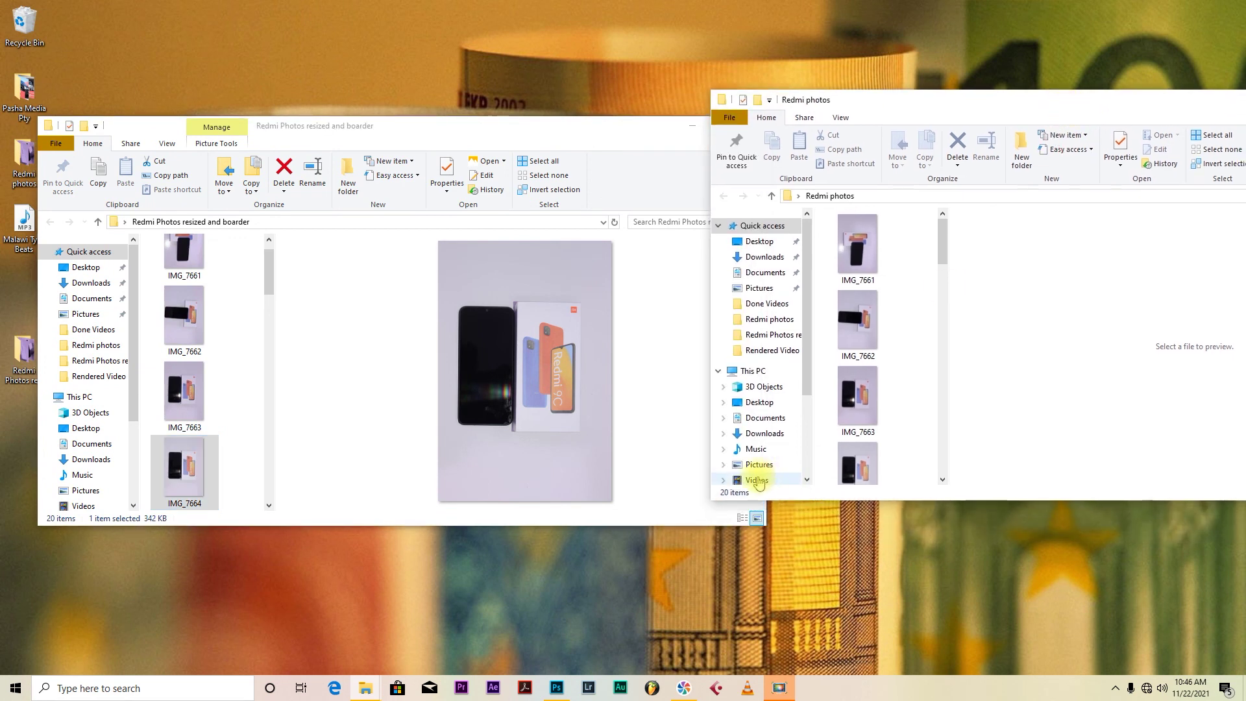
# Check the file sizes of the originals IMG_7663 and IMG_7662 and of the resized IMG_7663.
pyautogui.click(855, 397)
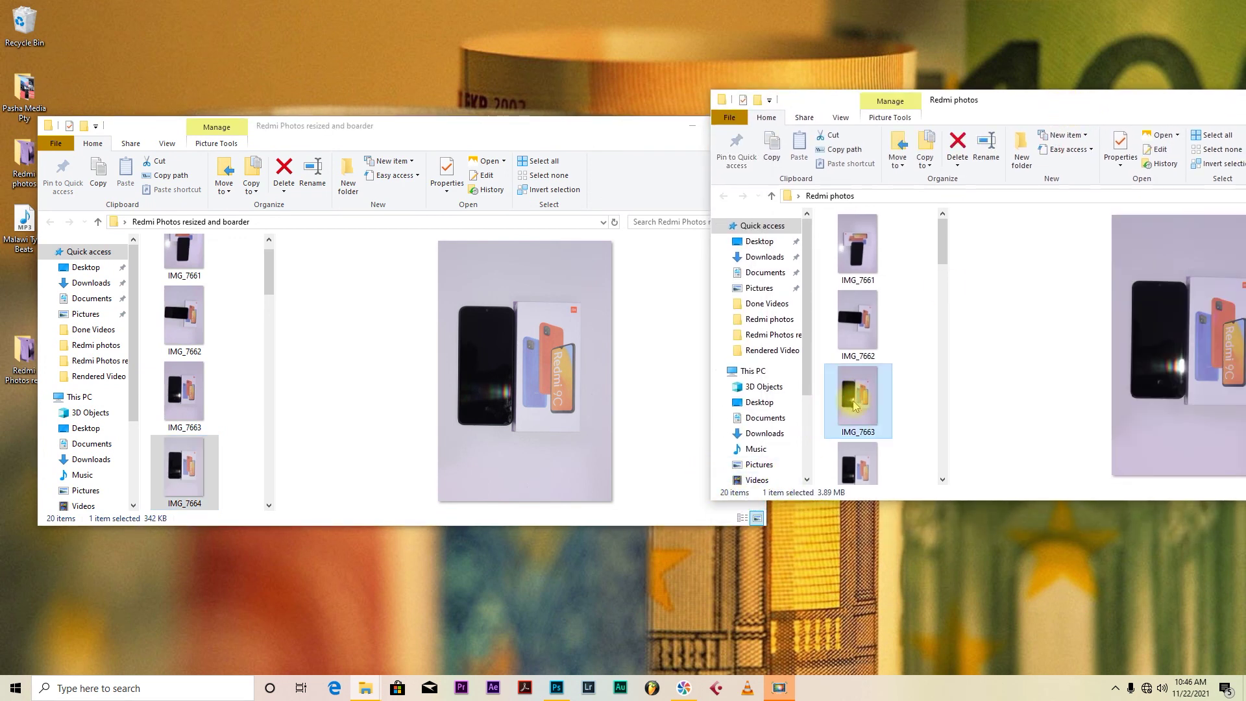
pyautogui.click(862, 330)
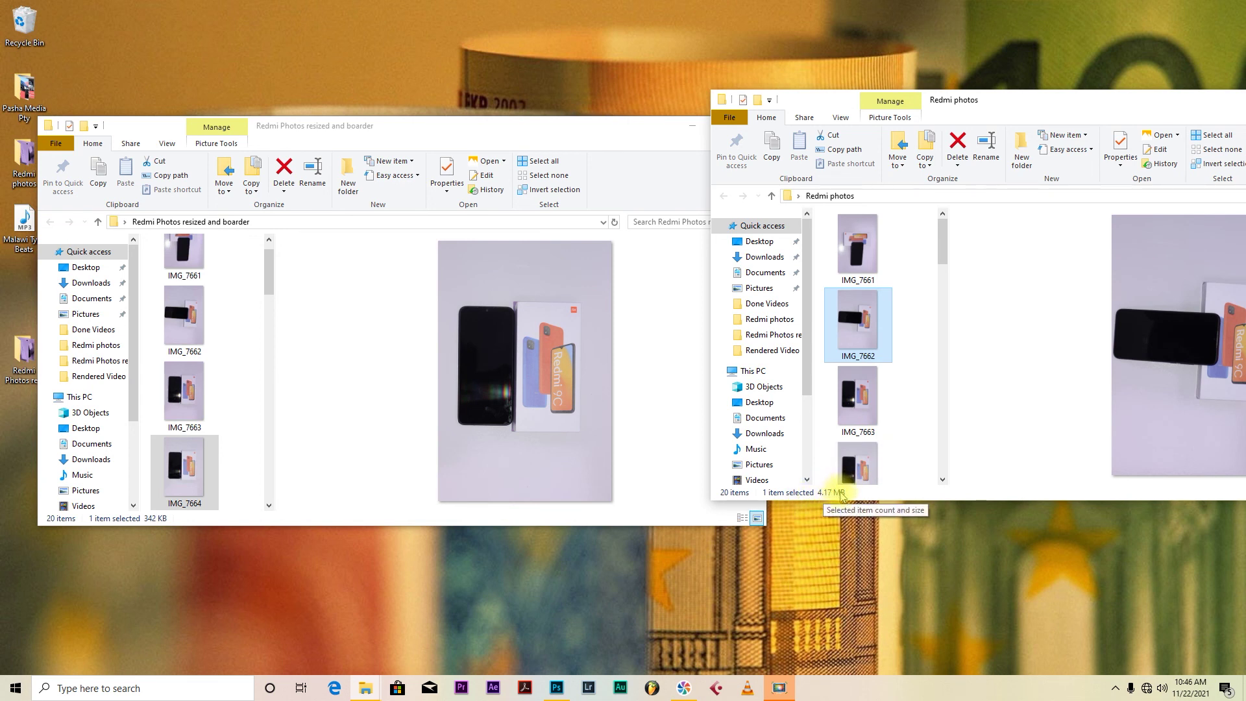
pyautogui.click(181, 409)
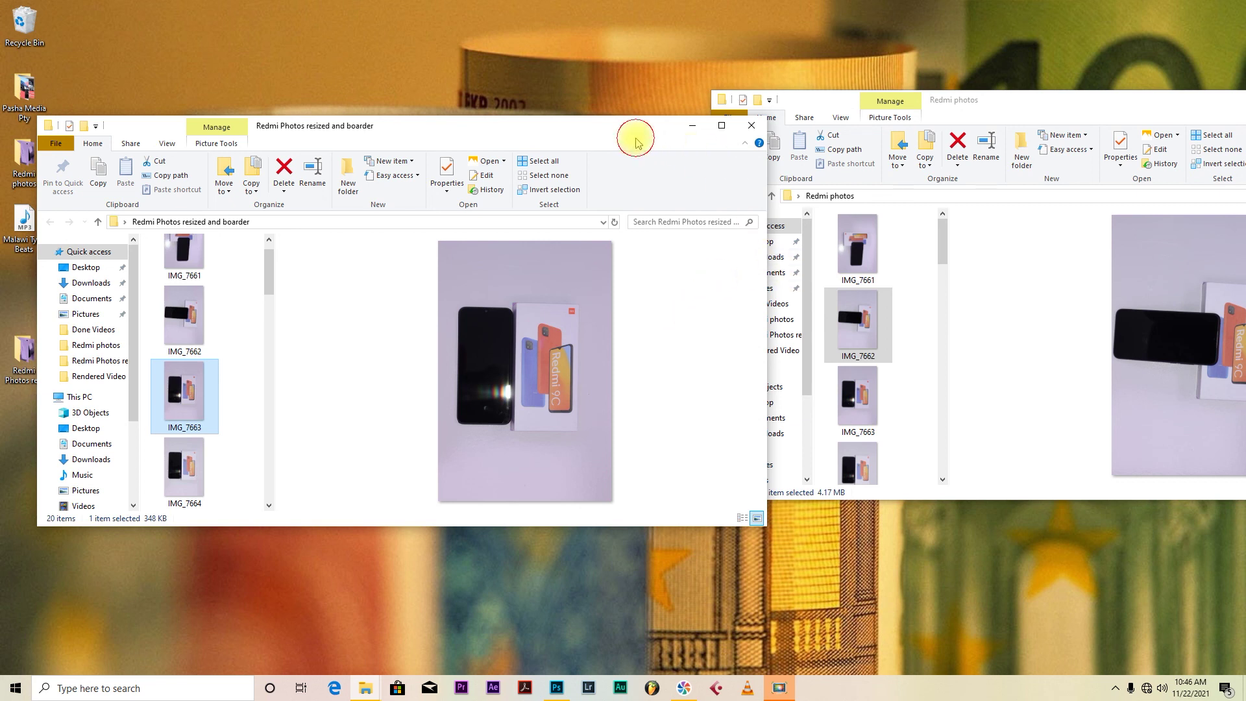
# Realign the two folder windows and compare the original IMG_7663 with its resized copy by file size and preview.
pyautogui.moveTo(589, 130); pyautogui.dragTo(639, 104)
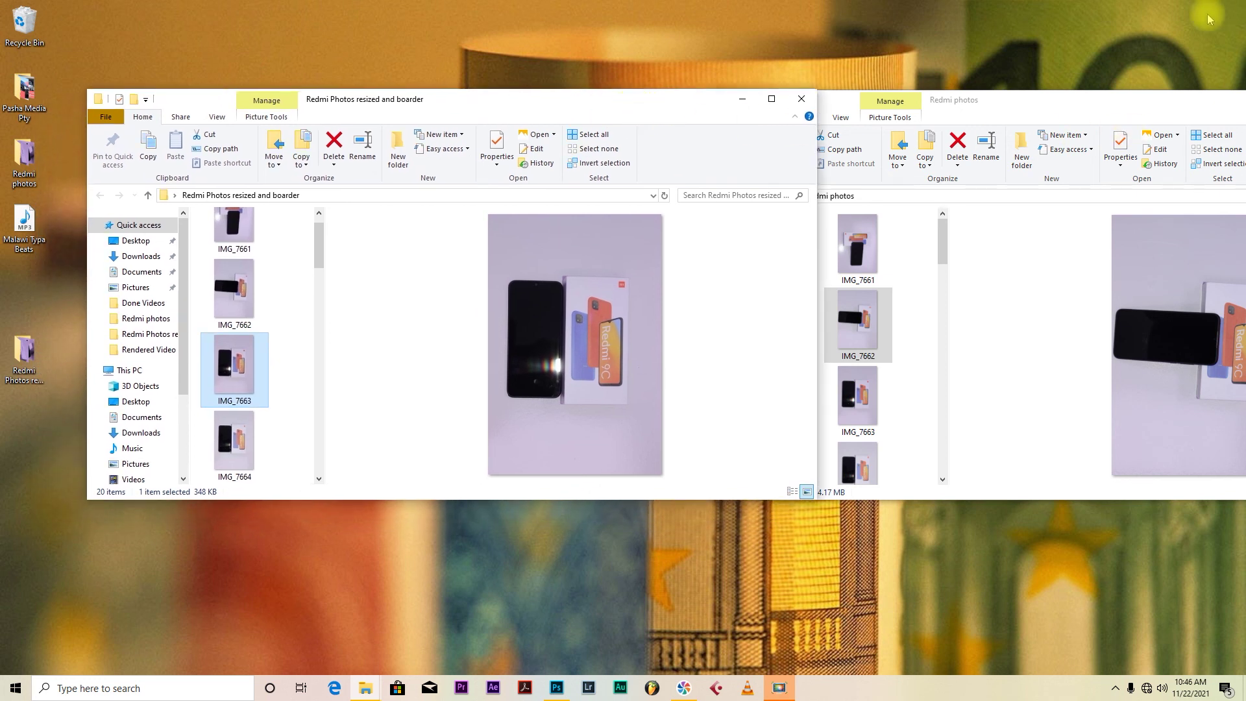
pyautogui.moveTo(1151, 103); pyautogui.dragTo(1102, 109)
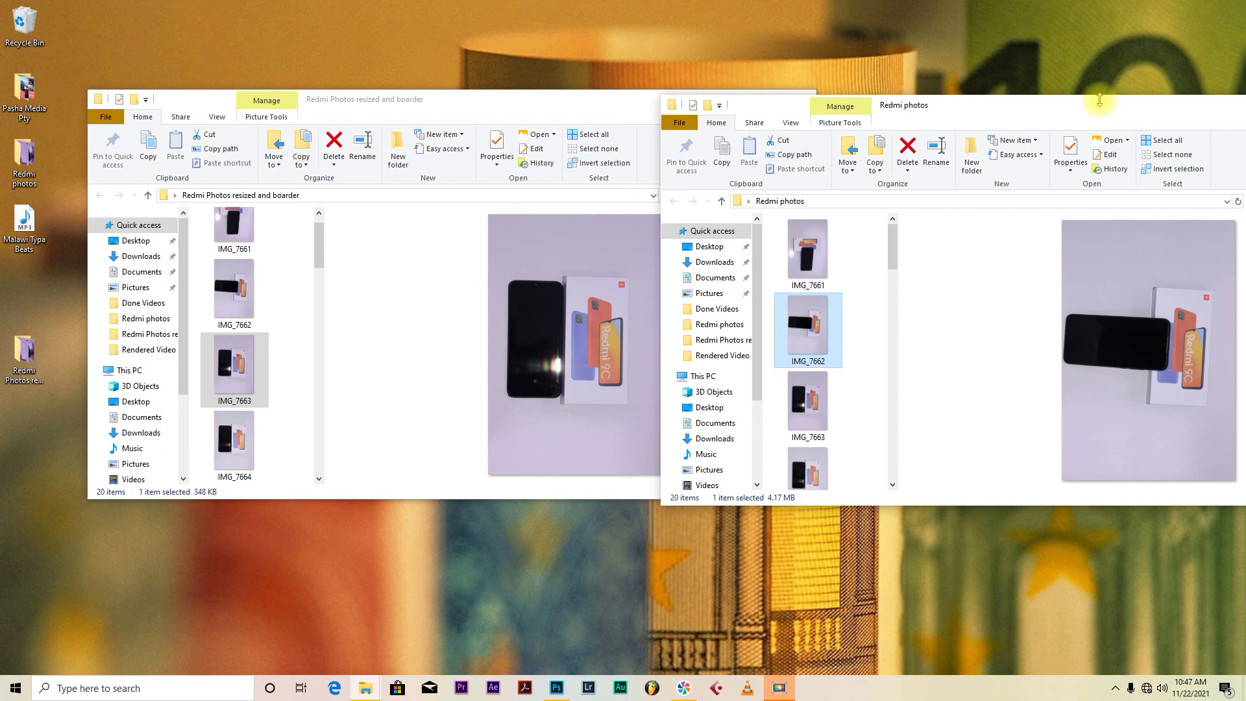
pyautogui.click(802, 421)
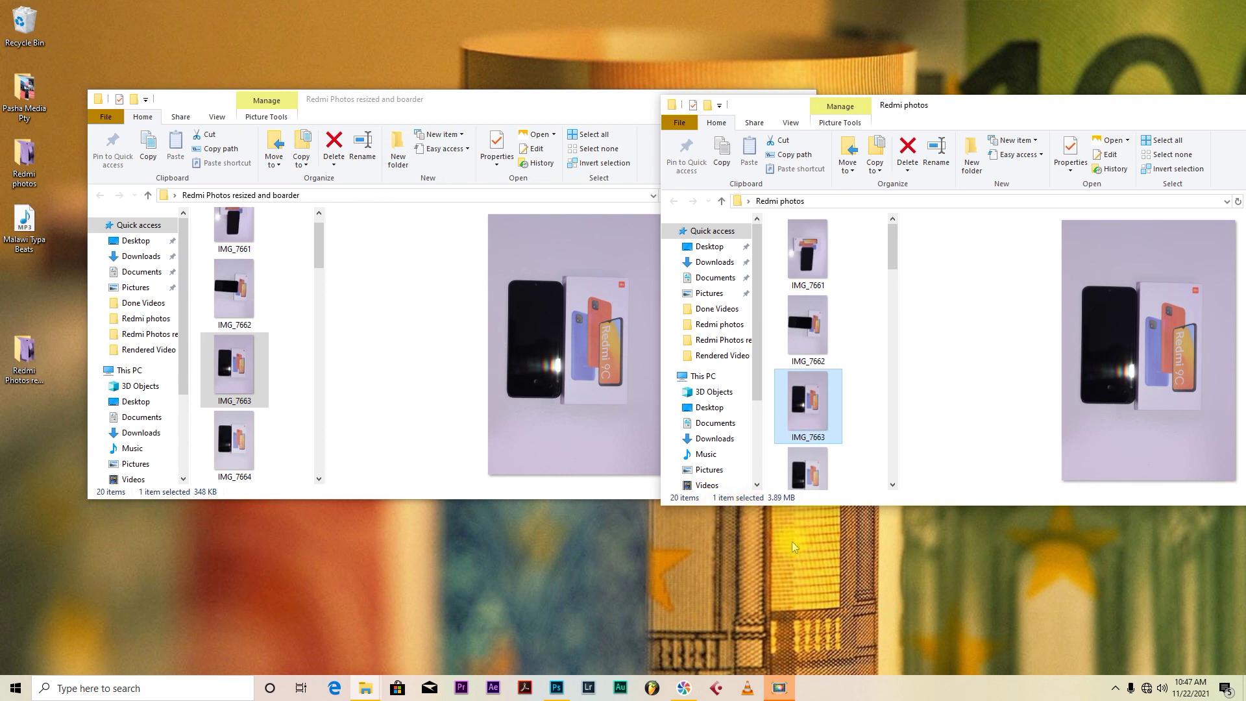
pyautogui.click(224, 367)
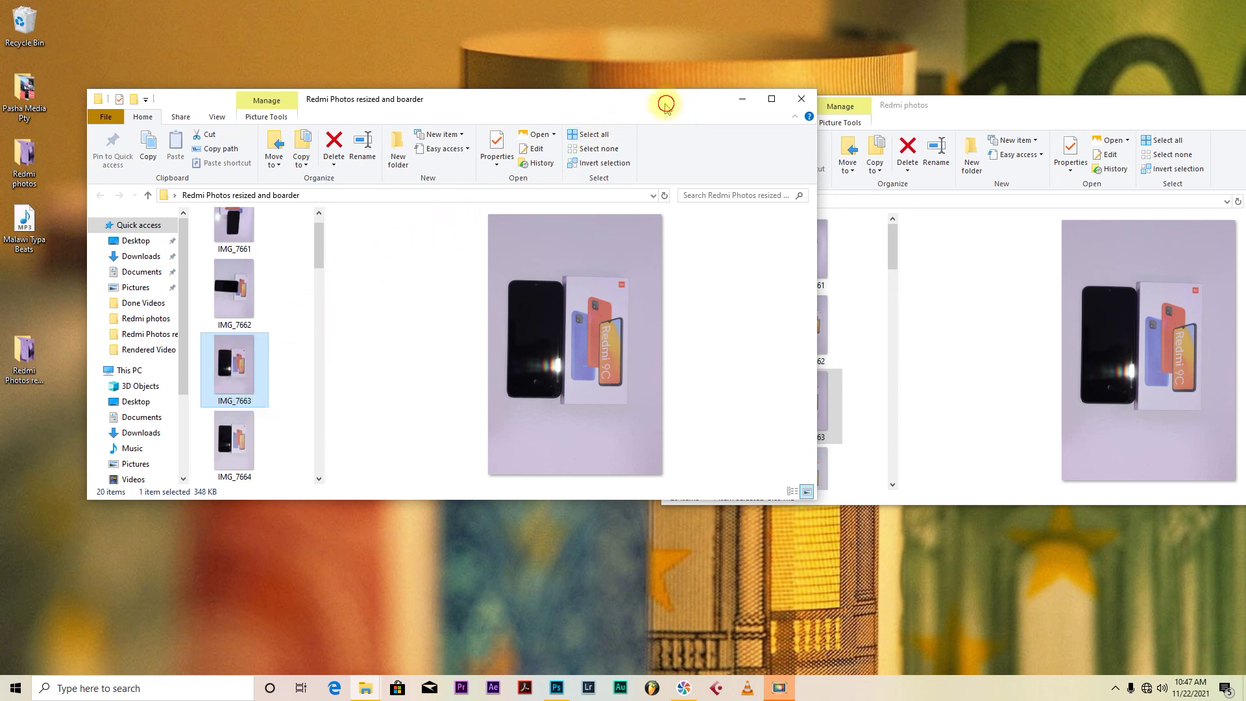
# Rearrange the two folder windows with the resized folder in front and both IMG_7663 previews in view.
pyautogui.moveTo(668, 99); pyautogui.dragTo(637, 89)
pyautogui.moveTo(1046, 107); pyautogui.dragTo(847, 129)
pyautogui.click(640, 89)
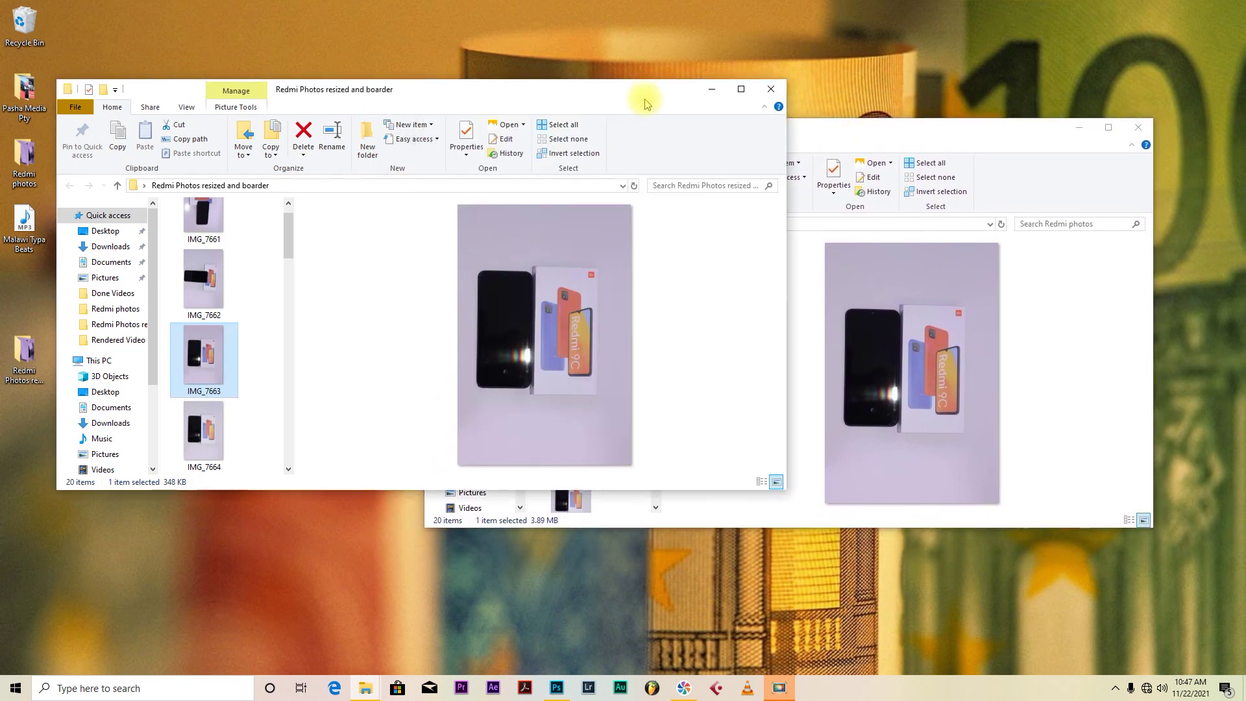